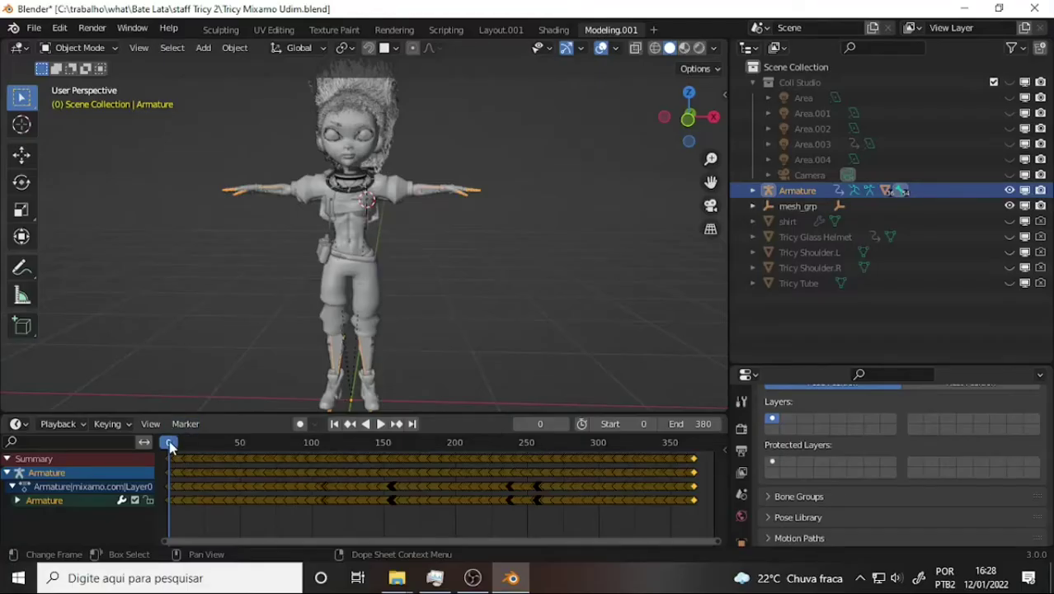
Play the character animation, scrub to about frame 95, then return to frame 1 and stop
key("space")
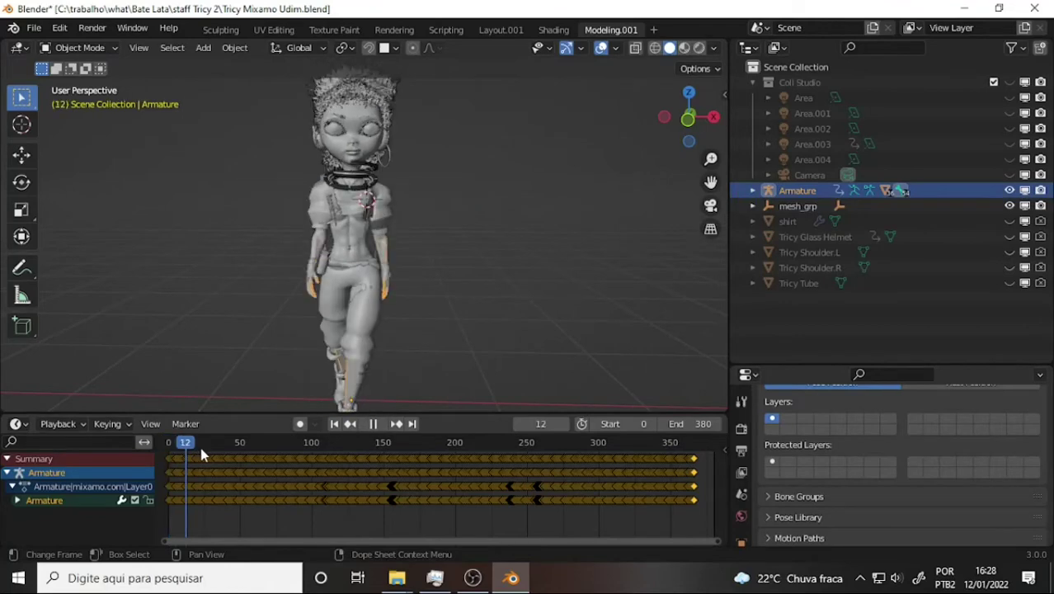
mouse_move(303, 450)
left_mouse_down()
mouse_move(305, 464)
mouse_move(148, 491)
left_mouse_up()
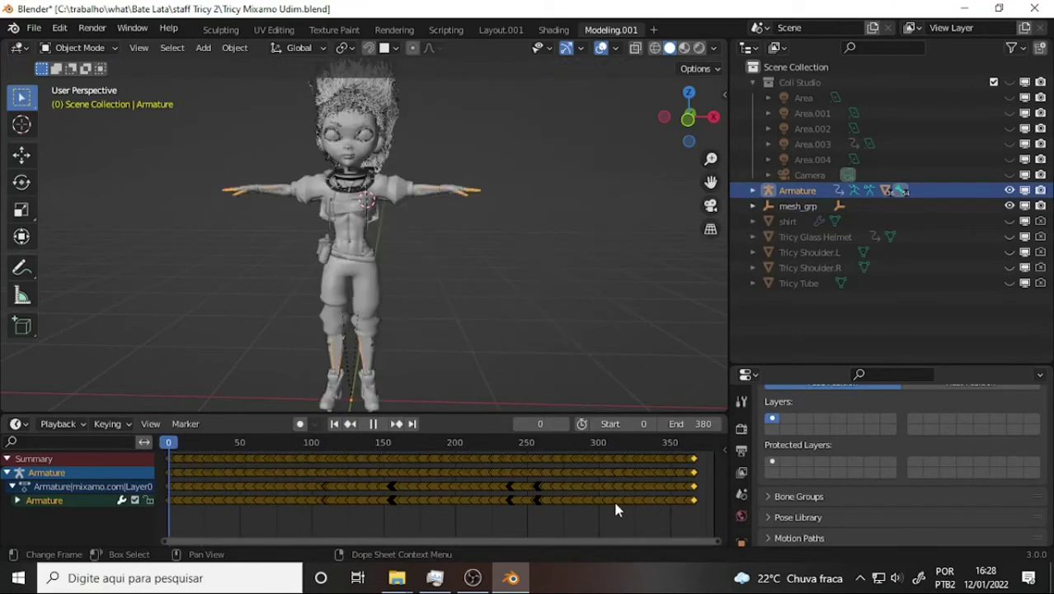
key("space")
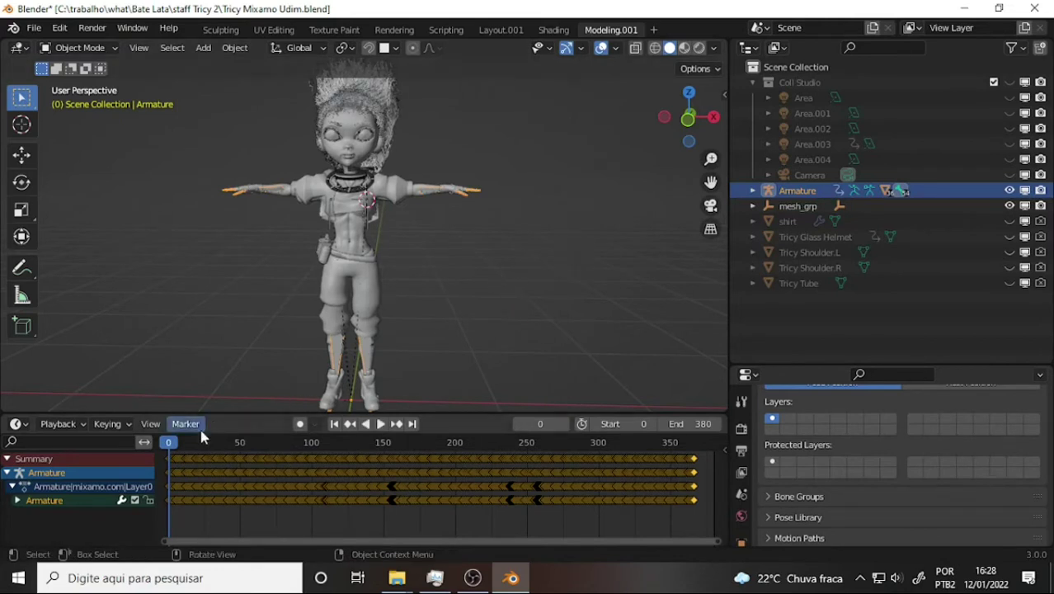
key("space")
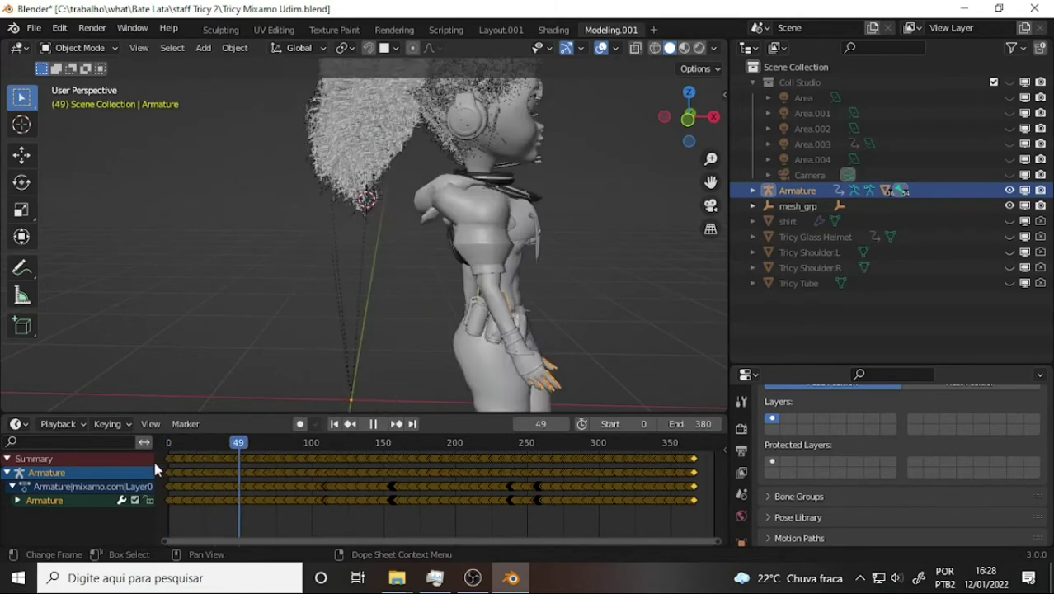
key("shift+Left")
key("space")
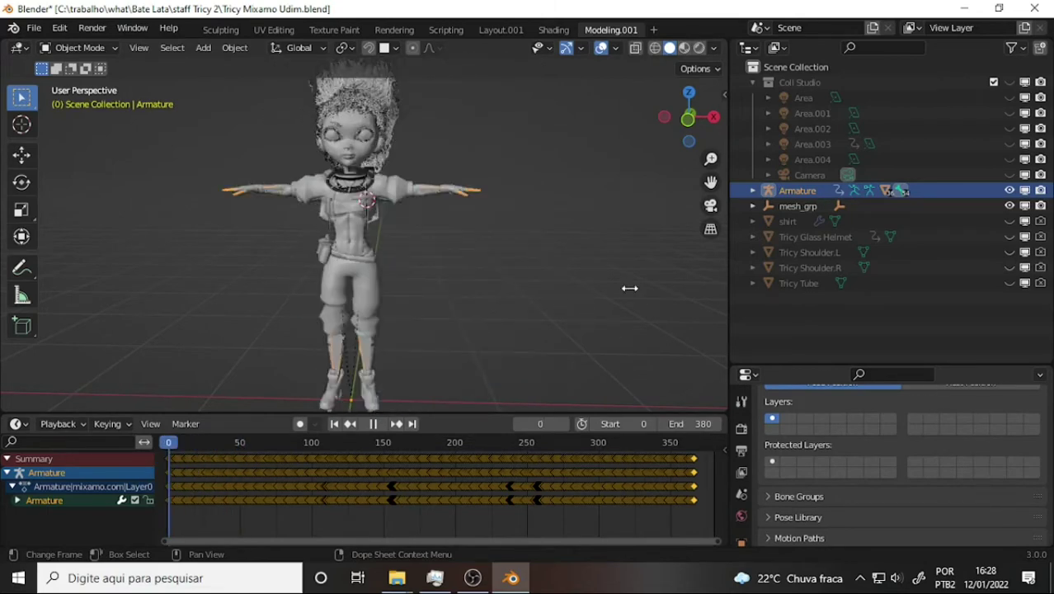
mouse_move(711, 182)
left_mouse_down()
mouse_move(719, 191)
mouse_move(701, 170)
left_mouse_up()
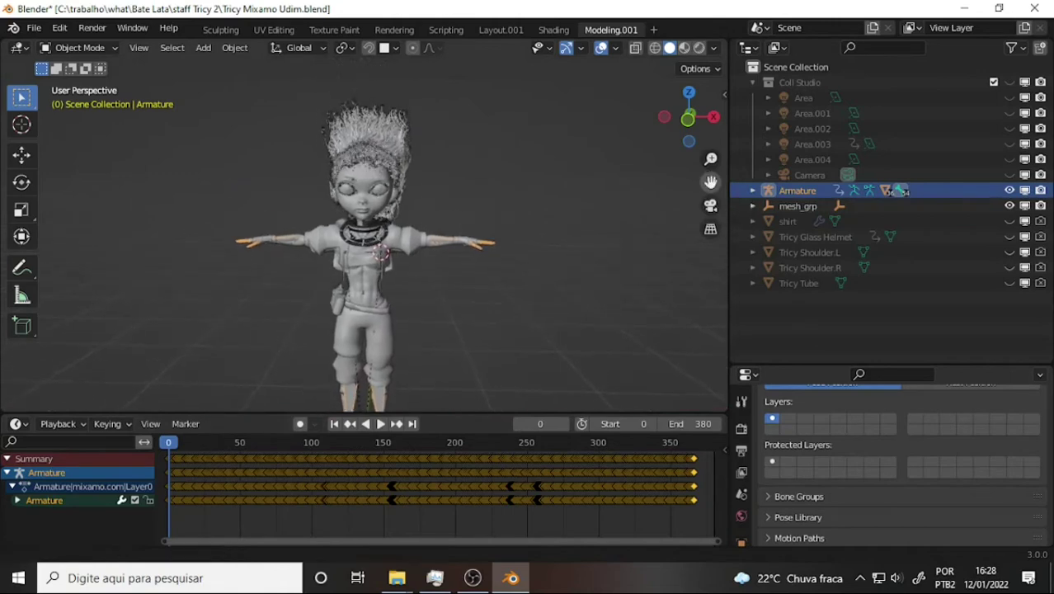
mouse_move(614, 161)
middle_mouse_down()
mouse_move(375, 163)
mouse_move(607, 181)
mouse_move(485, 176)
mouse_move(640, 168)
mouse_move(600, 163)
mouse_move(624, 169)
mouse_move(611, 169)
middle_mouse_up()
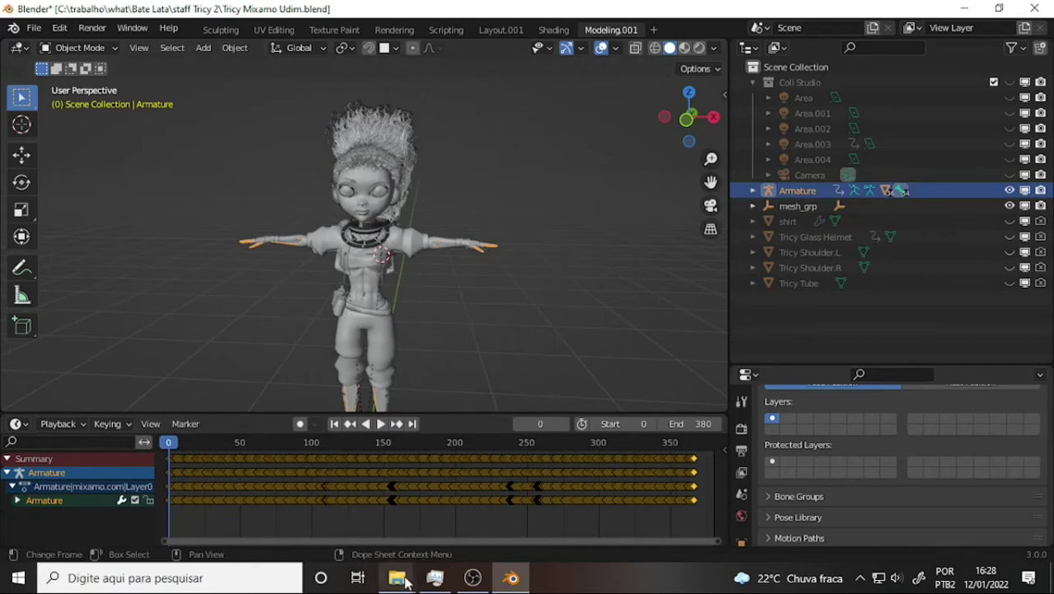
Briefly play the ponytail physics tutorial in VLC, pause it, and close the player
left_click(468, 578)
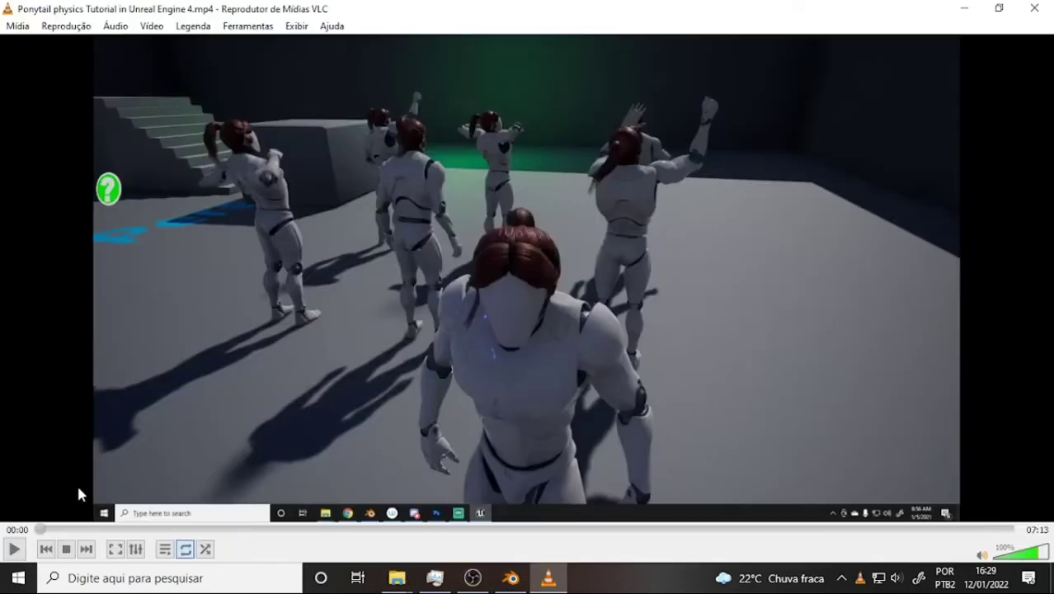
left_click(15, 543)
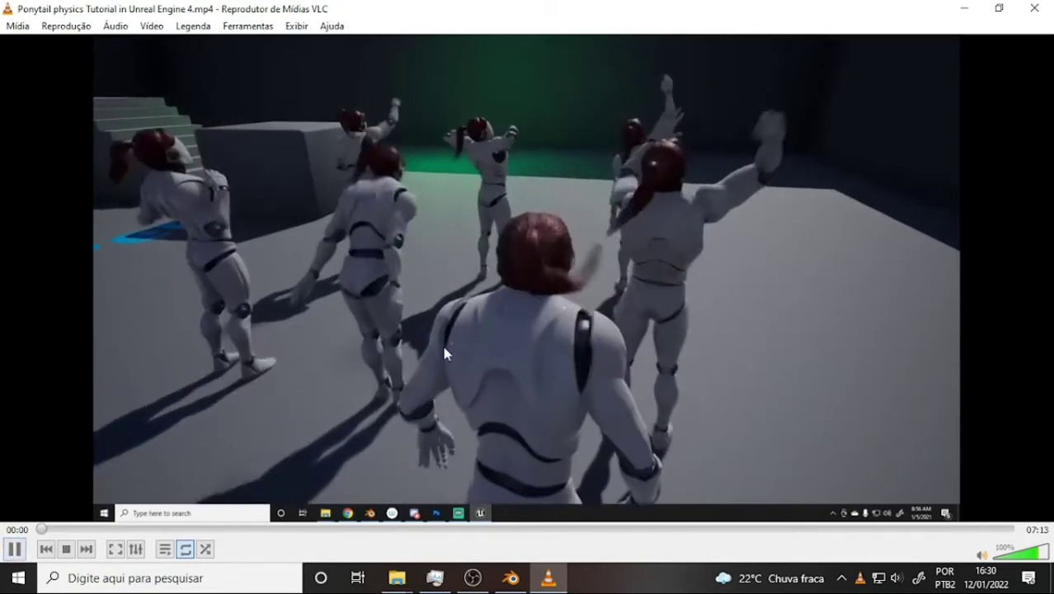
key("space")
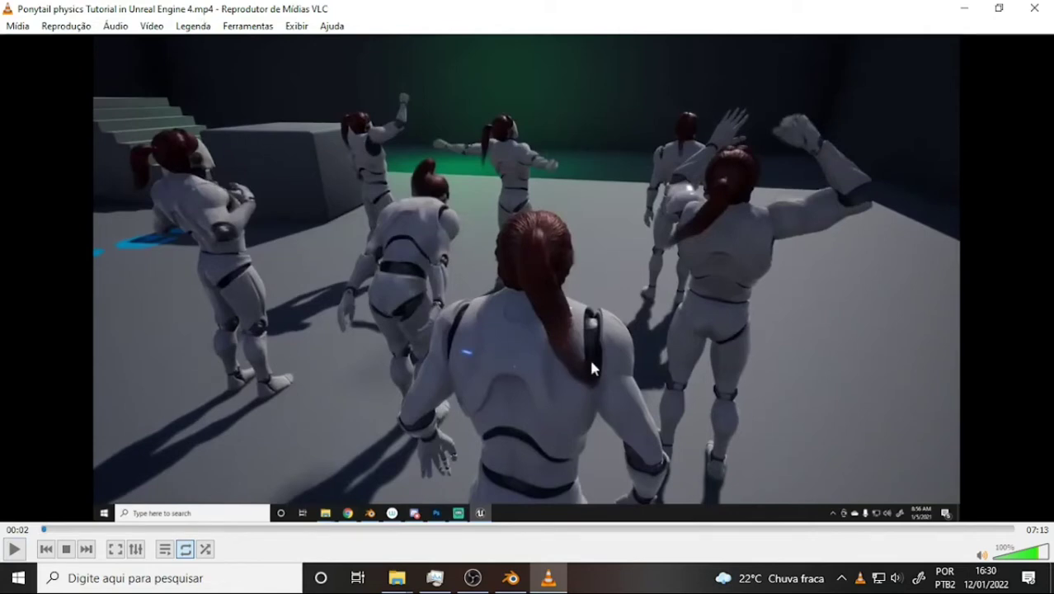
left_click(1034, 8)
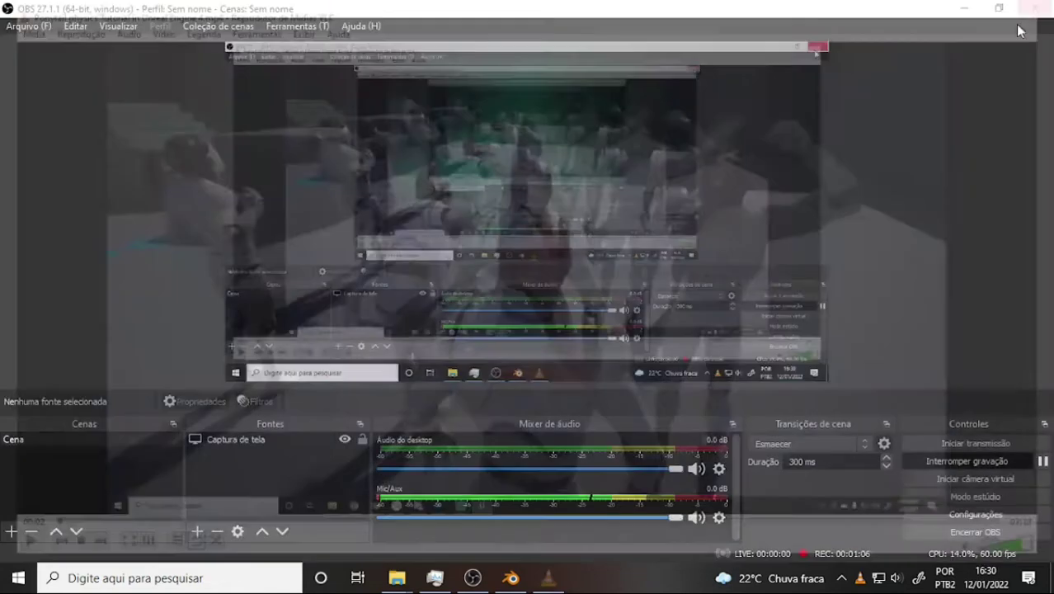
mouse_move(396, 577)
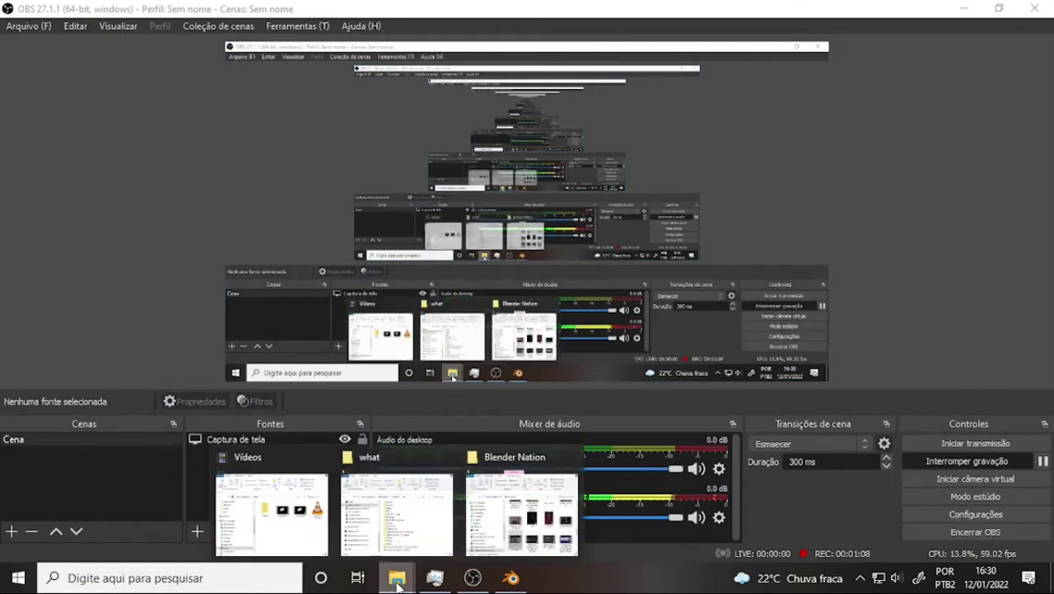
Open 'Create Hair in Unreal Engine 4 _ UE4.26 Groom Tutorial.mp4' from the Blender Nation folder
left_click(507, 515)
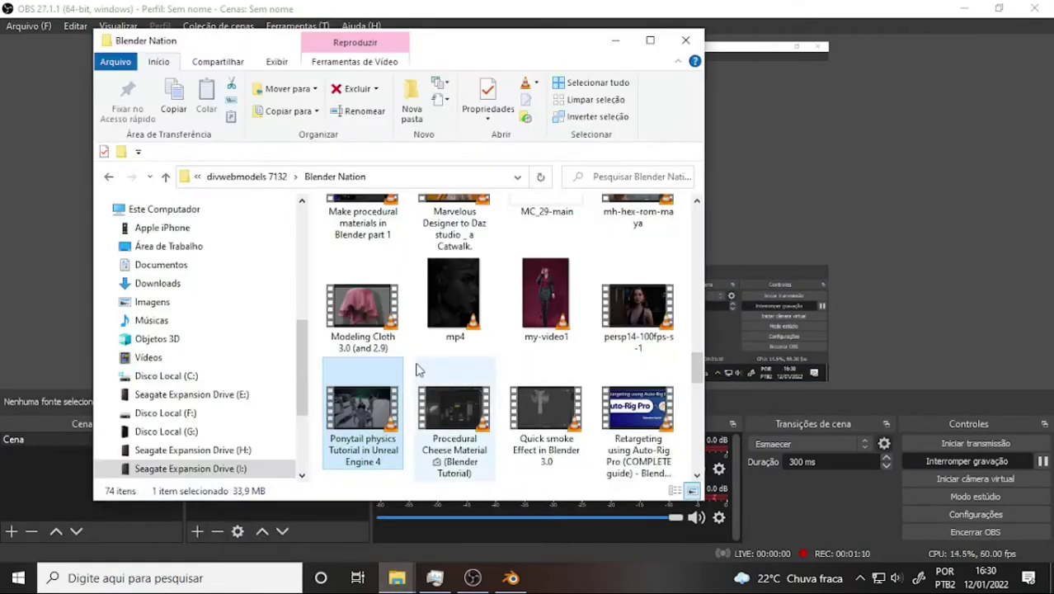
scroll(448, 322, "up", 5)
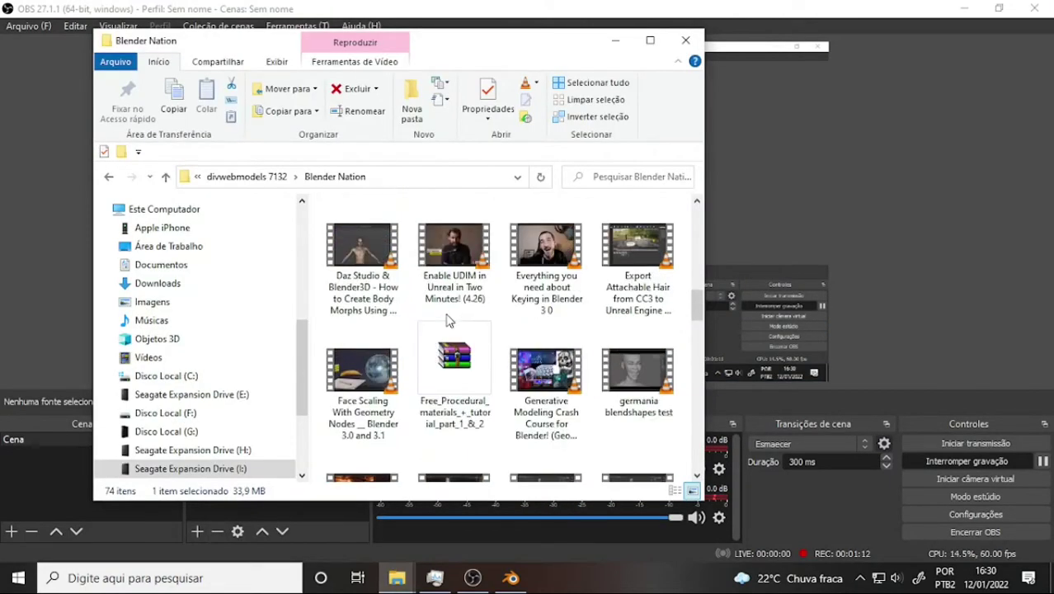
scroll(458, 307, "up", 1)
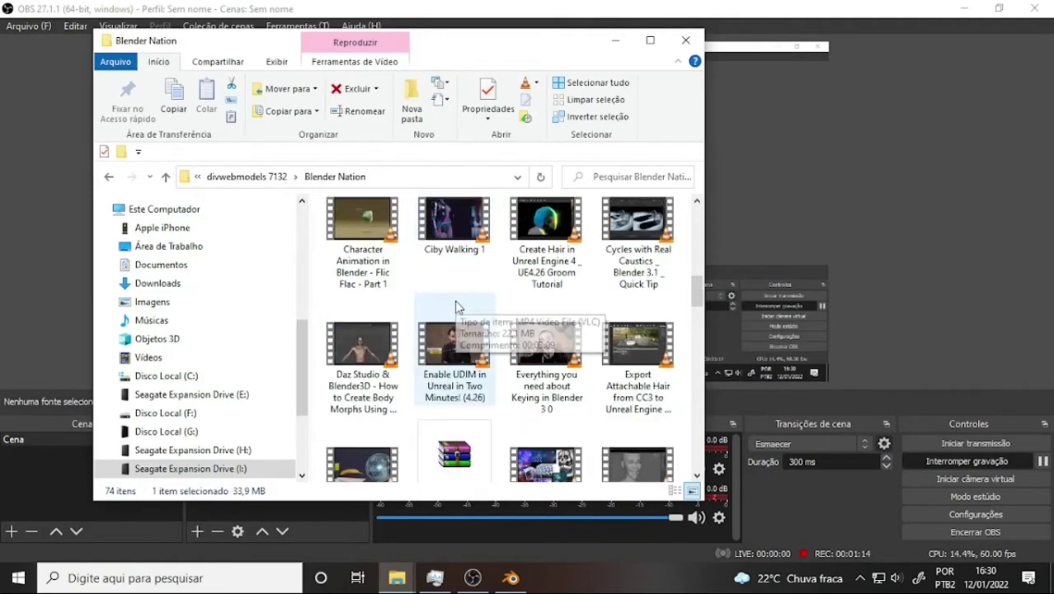
double_click(536, 216)
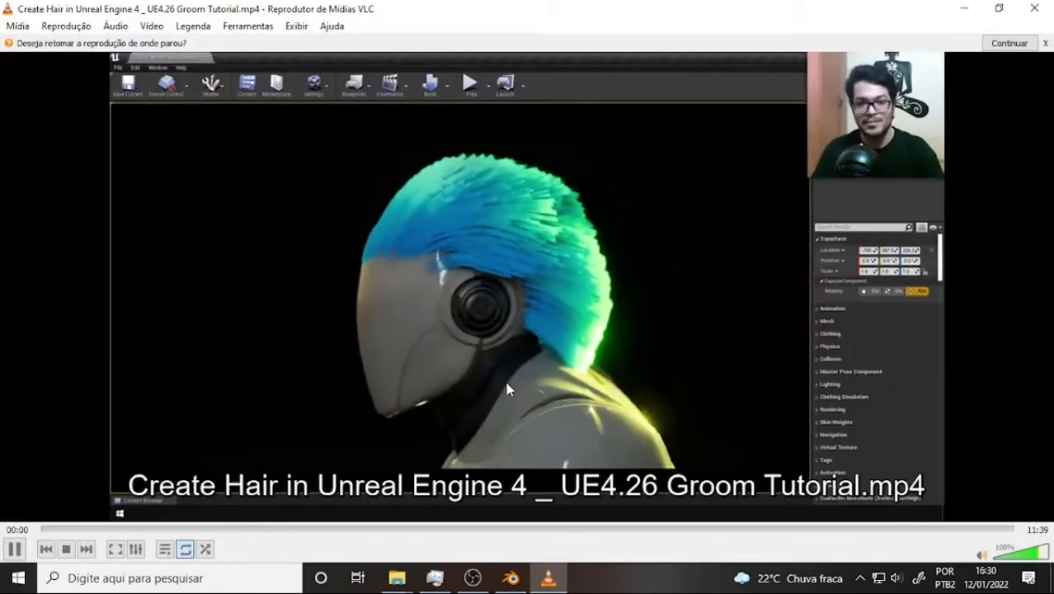
Skip the groom tutorial past 00:19 to the Unreal Editor scene and pause it
left_click(14, 550)
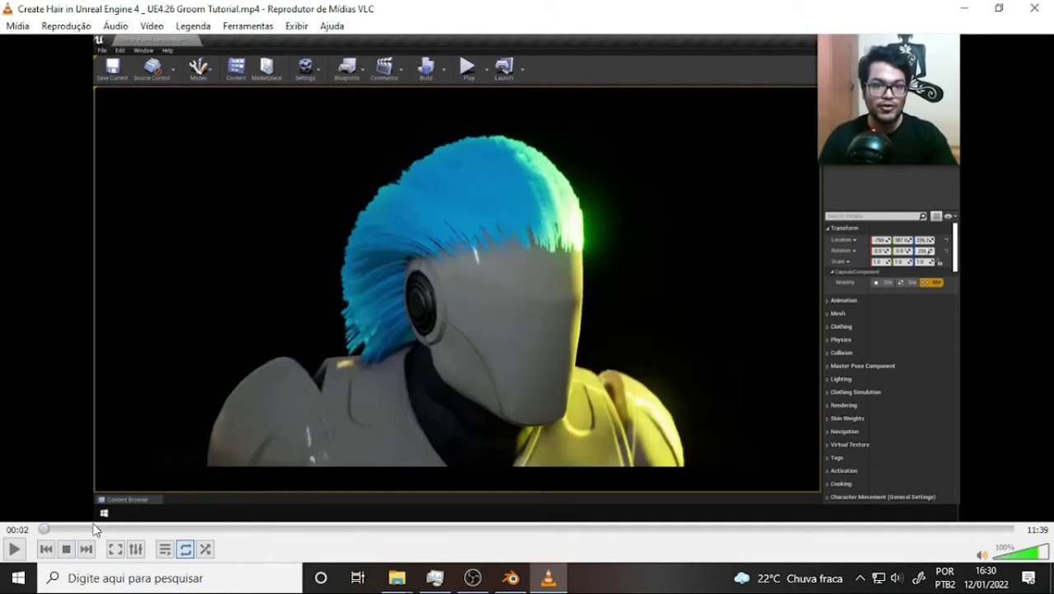
key("space")
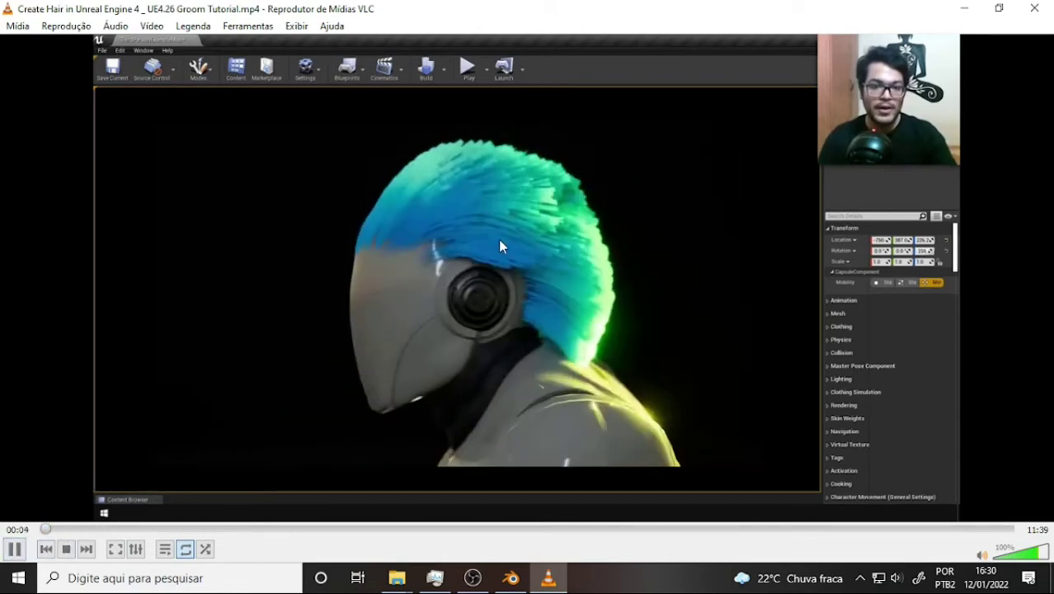
left_click(59, 528)
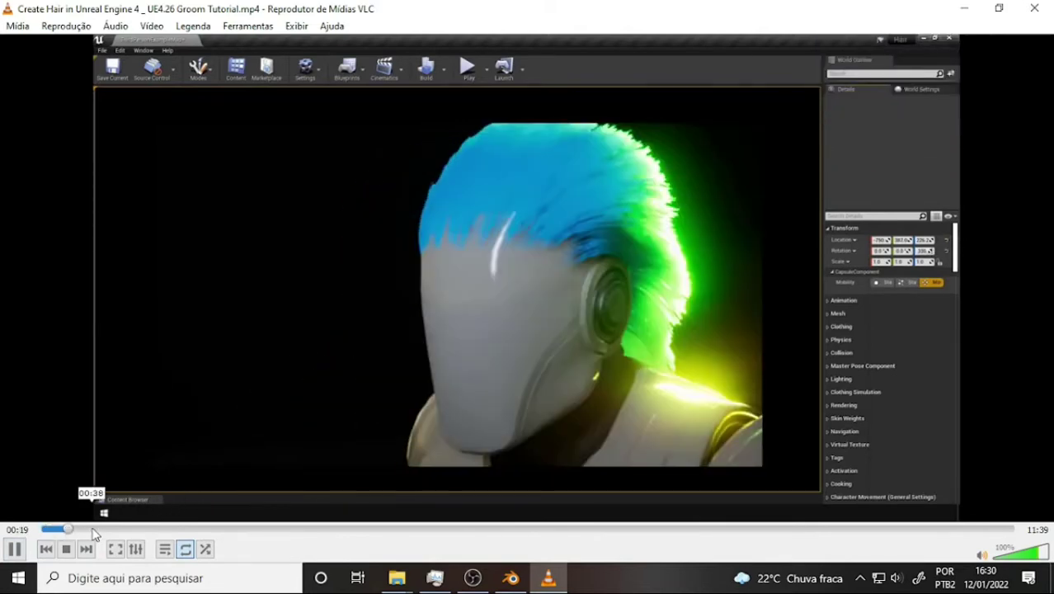
left_click(93, 529)
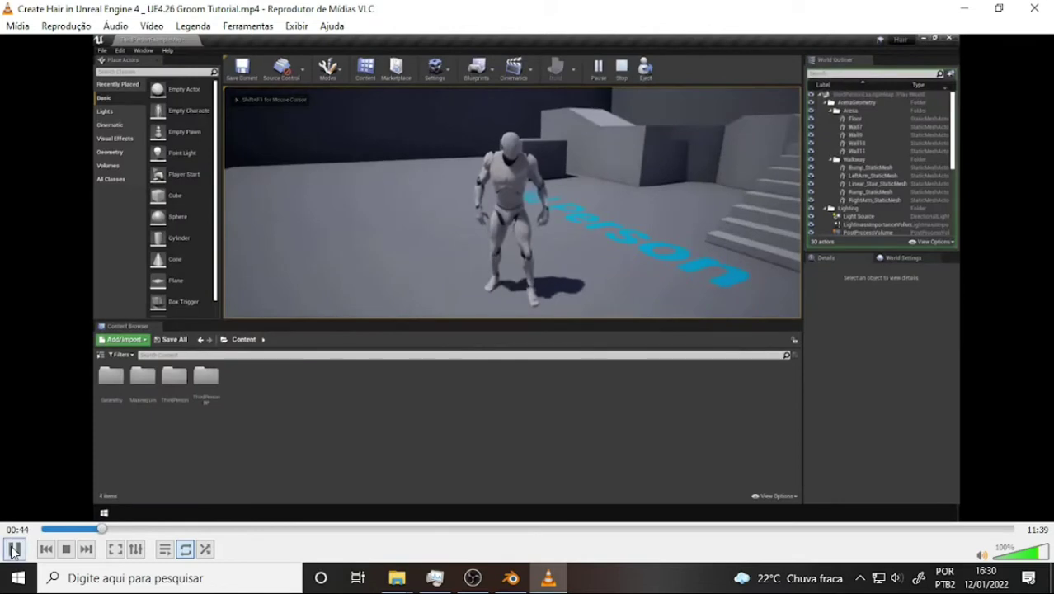
left_click(14, 549)
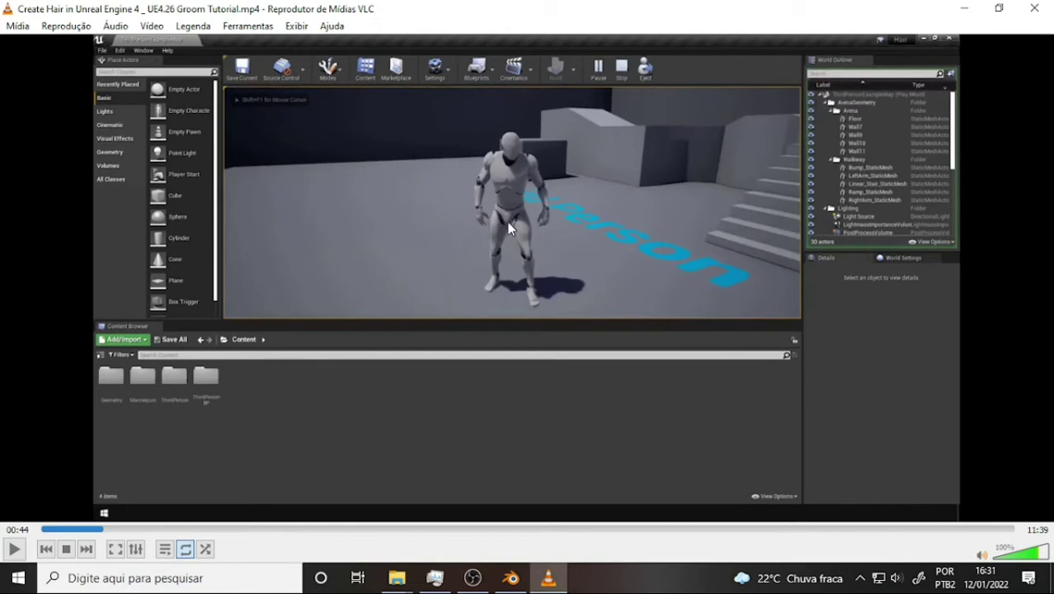
Skip through the groom tutorial section by section, settling at 06:34 on the finished-hair mannequin
left_click(136, 528)
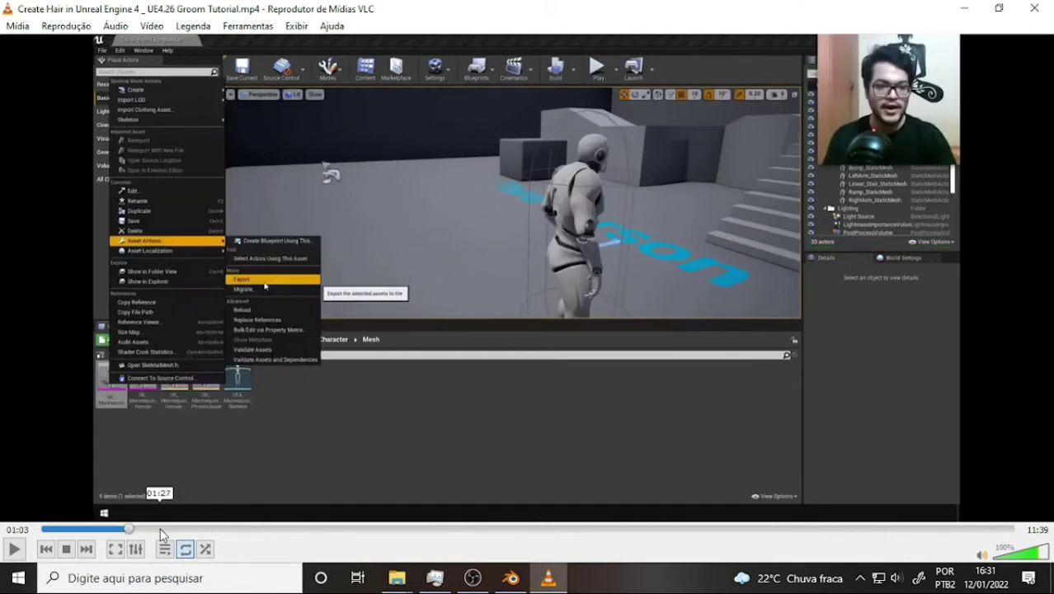
left_click(164, 529)
left_click(188, 528)
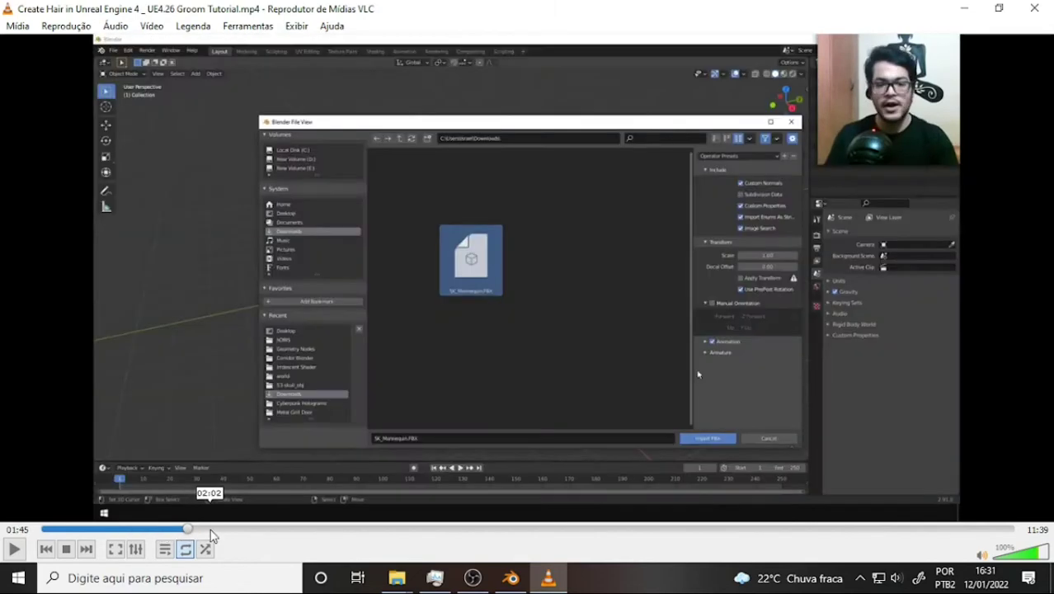
left_click(211, 529)
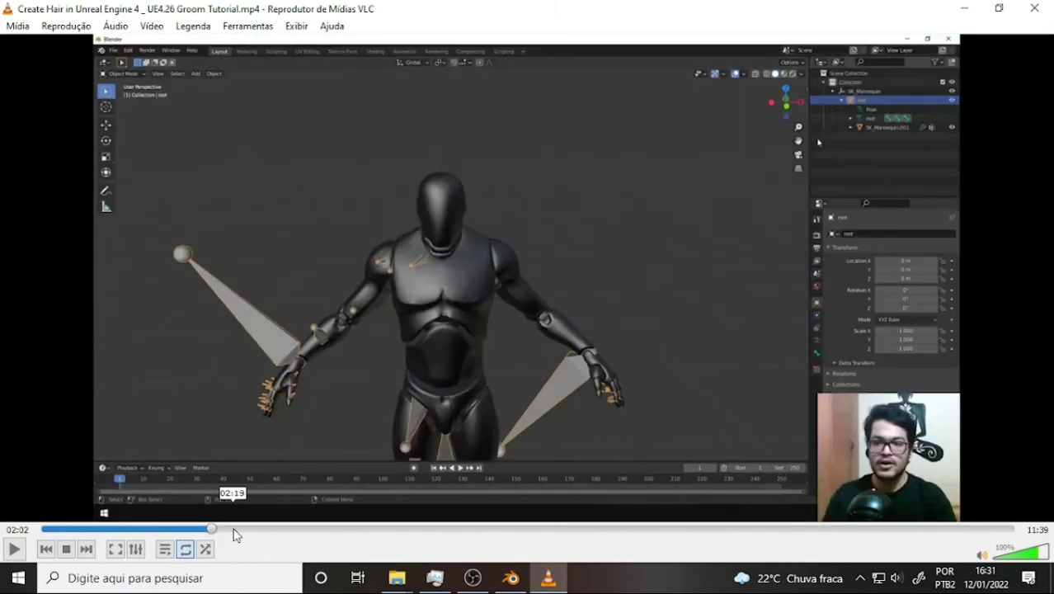
left_click(239, 529)
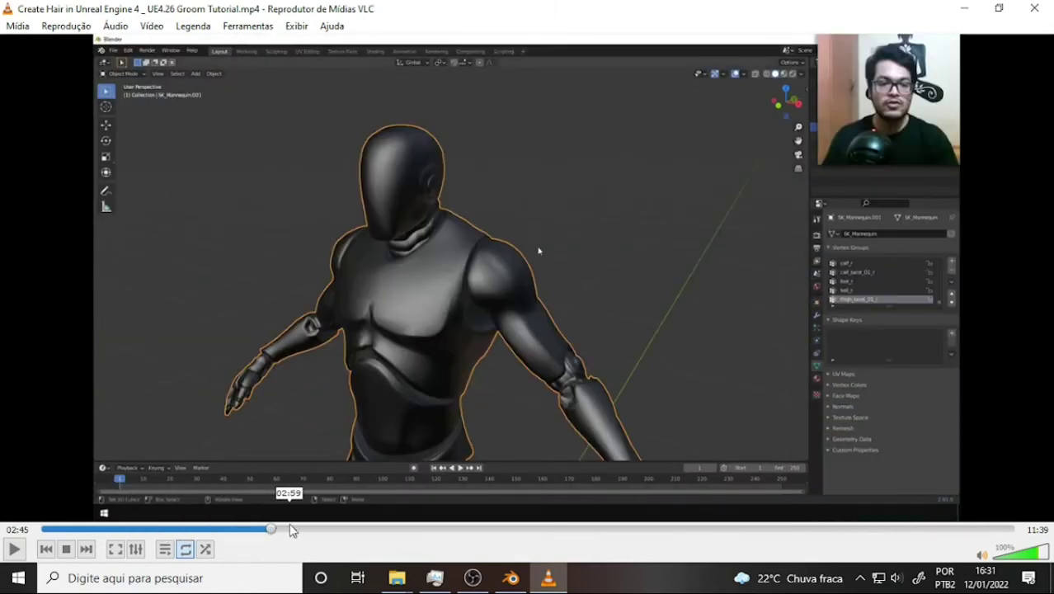
left_click(298, 529)
left_click(358, 529)
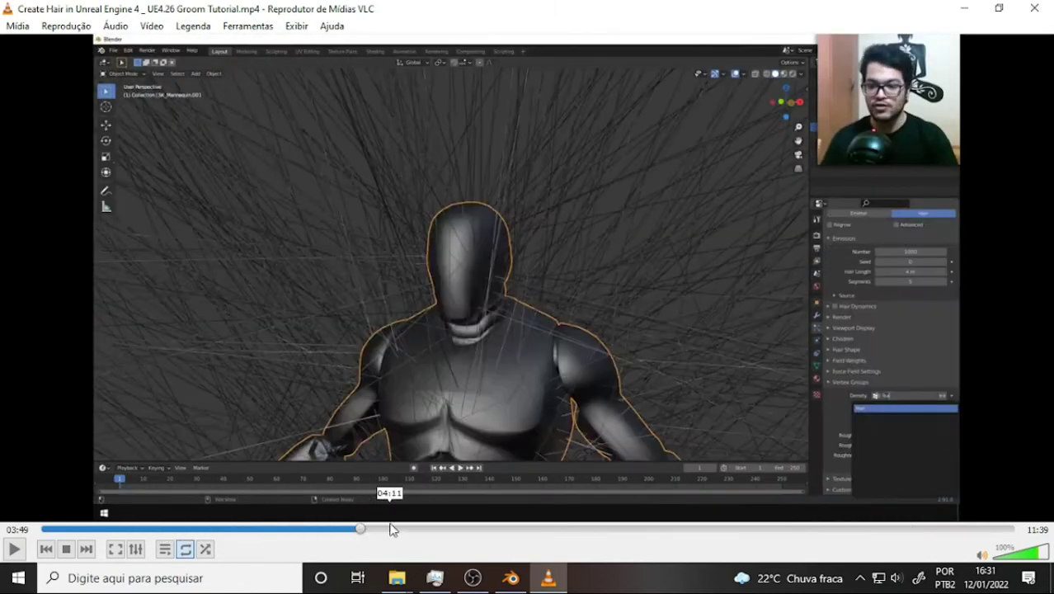
left_click(422, 529)
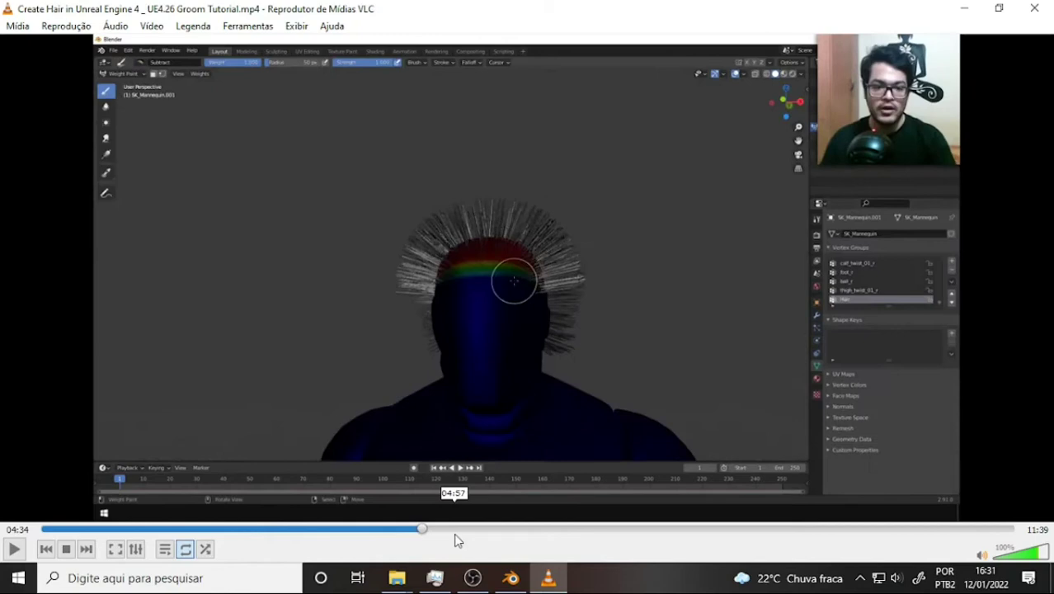
left_click(460, 532)
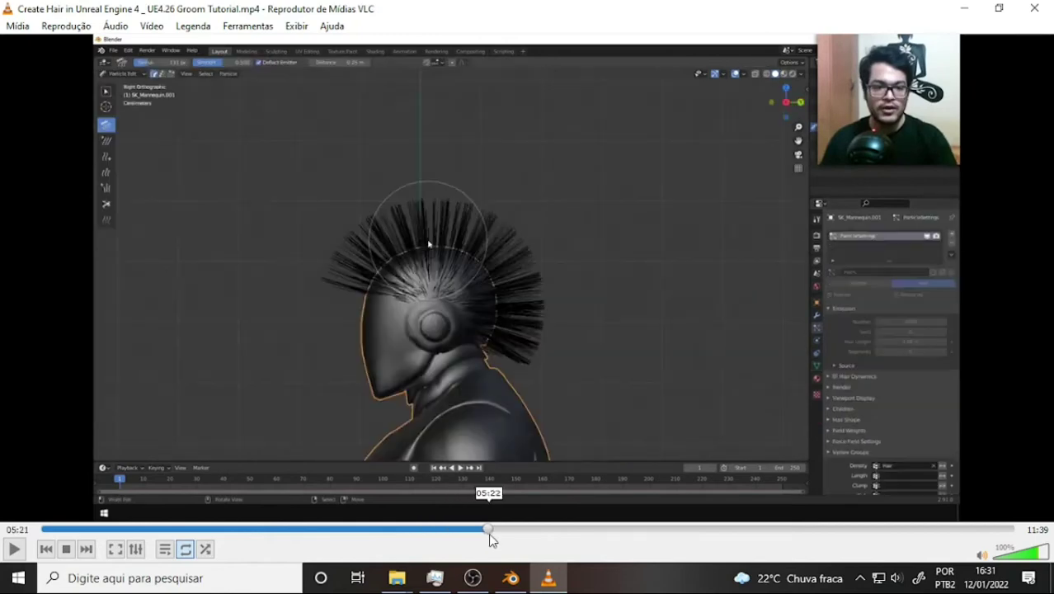
left_click(490, 532)
left_click(524, 532)
left_click(564, 532)
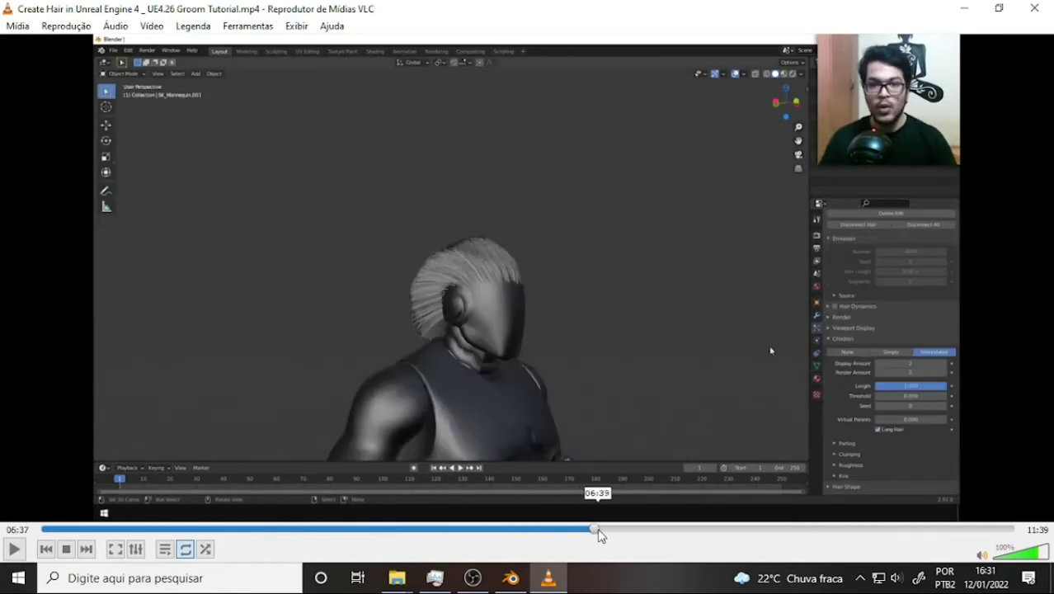
left_click(594, 531)
left_click(616, 530)
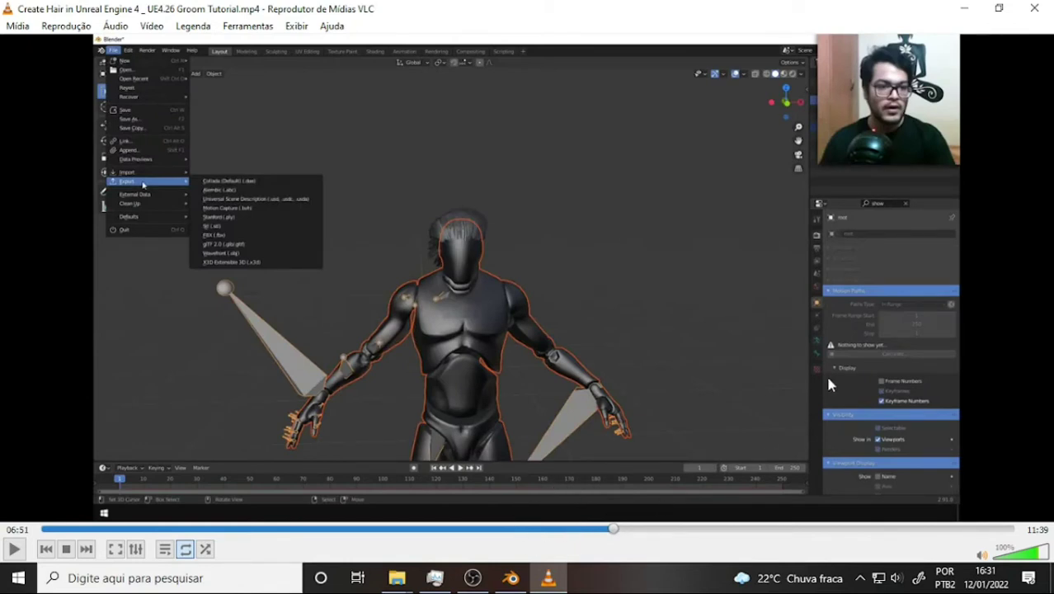
left_click(590, 529)
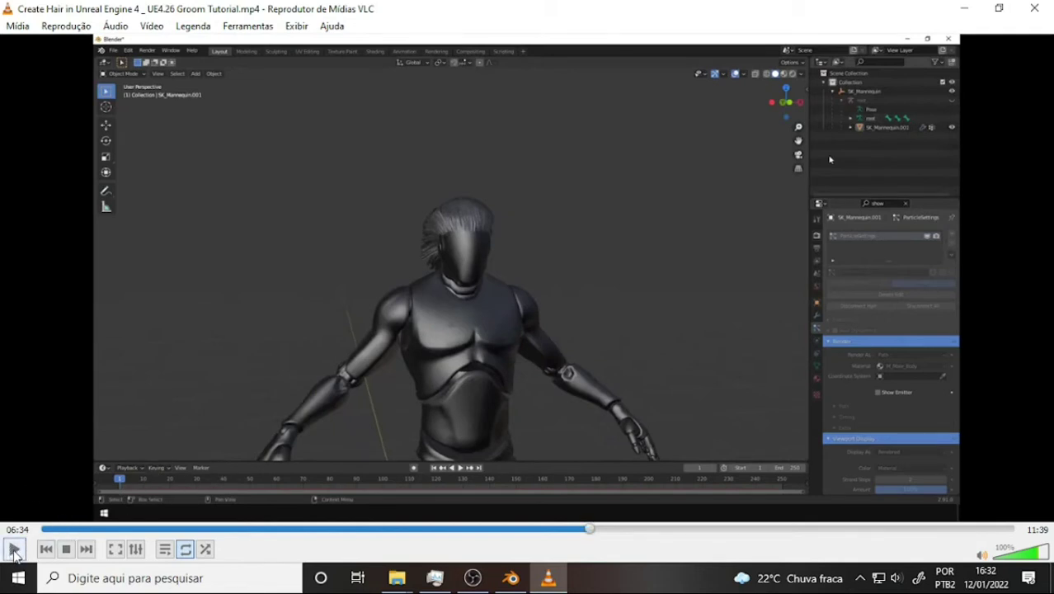
Back in Blender, select Tricy Scalp and show its hair particle settings (300 hairs, 0.5 m)
left_click(512, 579)
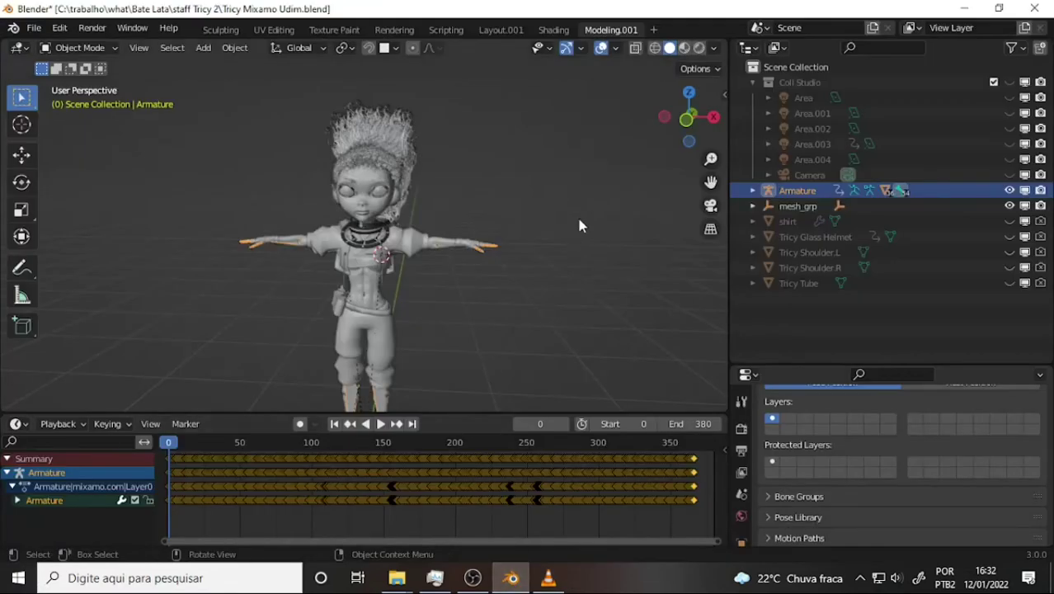
mouse_move(580, 226)
middle_mouse_down()
mouse_move(523, 201)
mouse_move(539, 214)
middle_mouse_up()
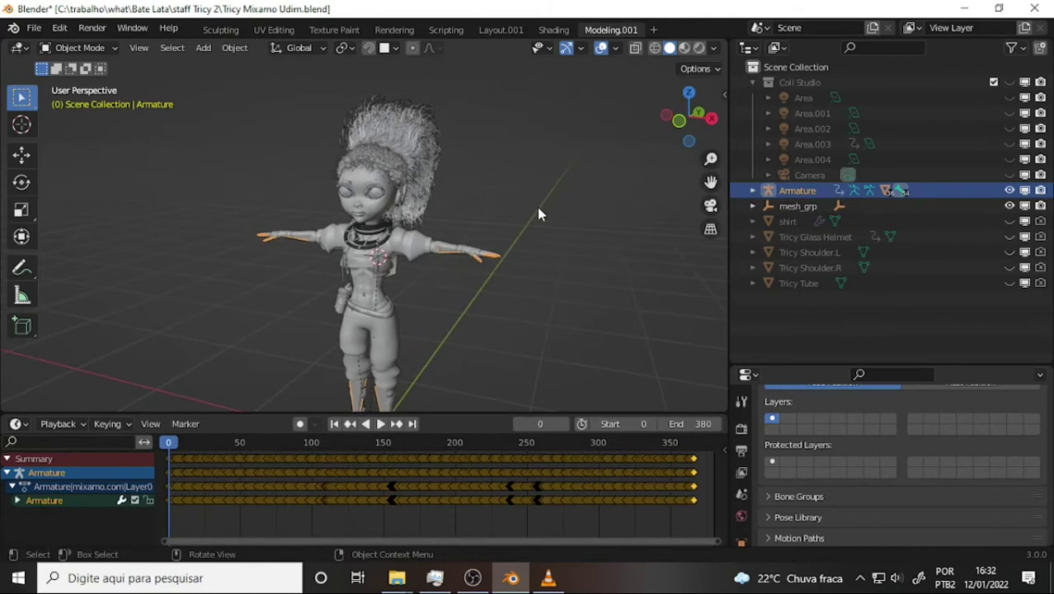
left_click(401, 126)
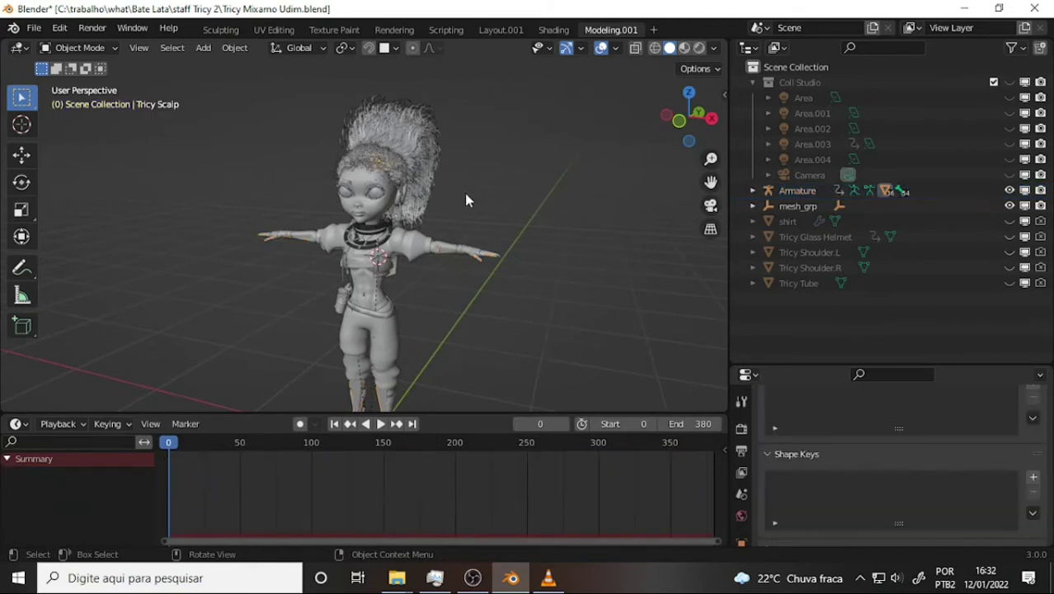
left_click_drag(807, 362, 812, 94)
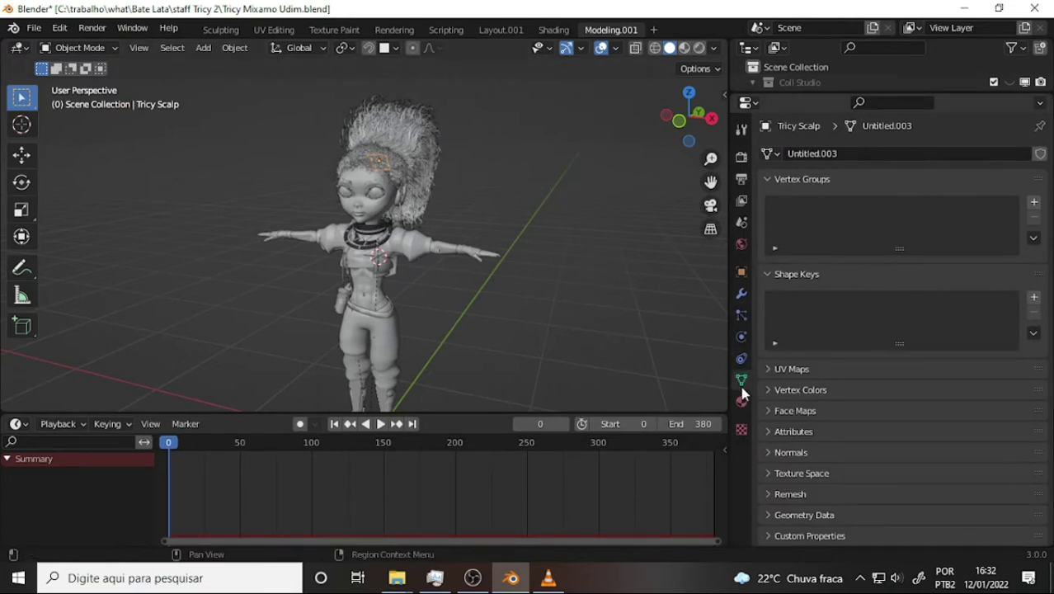
left_click(742, 315)
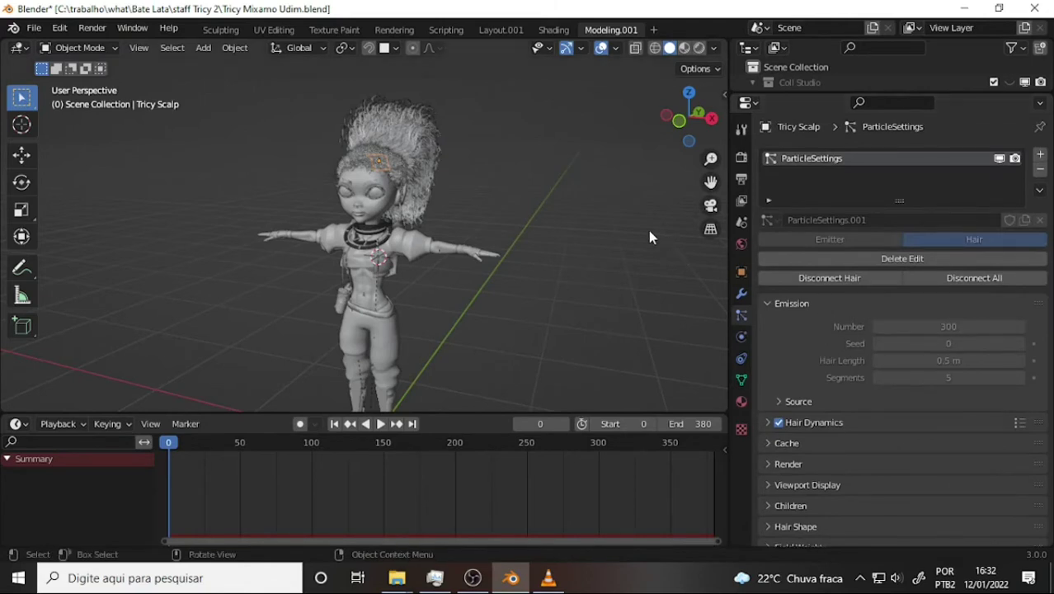
Set the hair cache End frame to 50 and delete all bakes
scroll(842, 295, "down", 3)
scroll(842, 300, "up", 3)
scroll(841, 298, "down", 2)
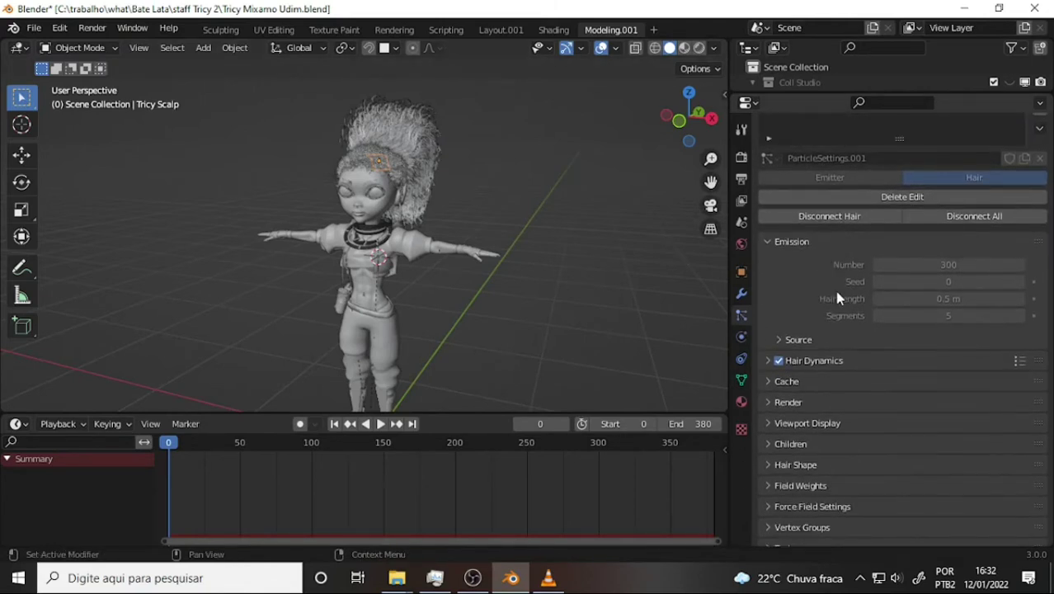
scroll(836, 296, "down", 1)
left_click(767, 350)
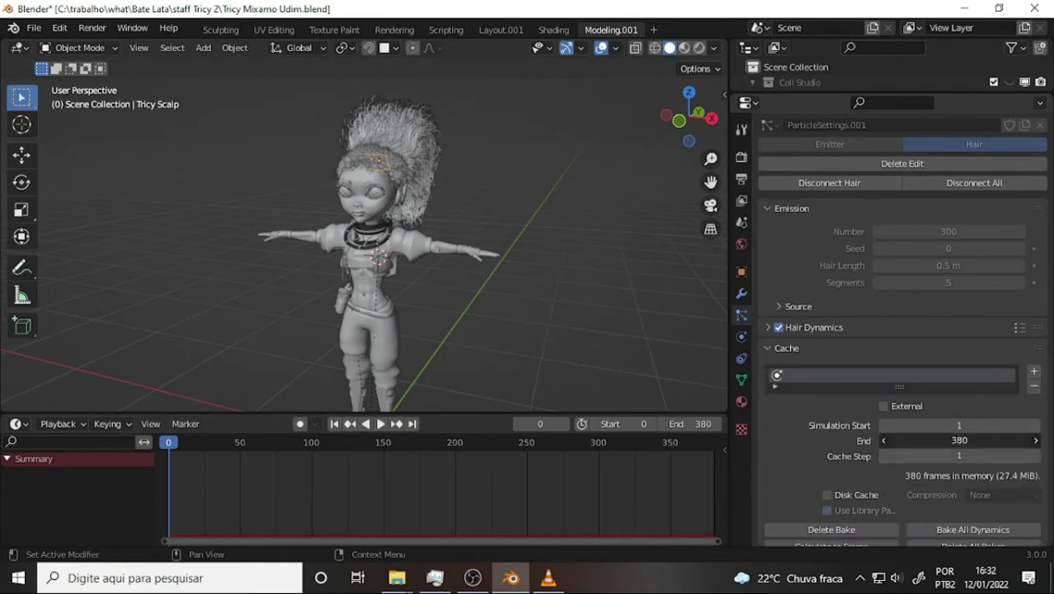
left_click(973, 441)
type("50")
key("Return")
scroll(862, 420, "down", 2)
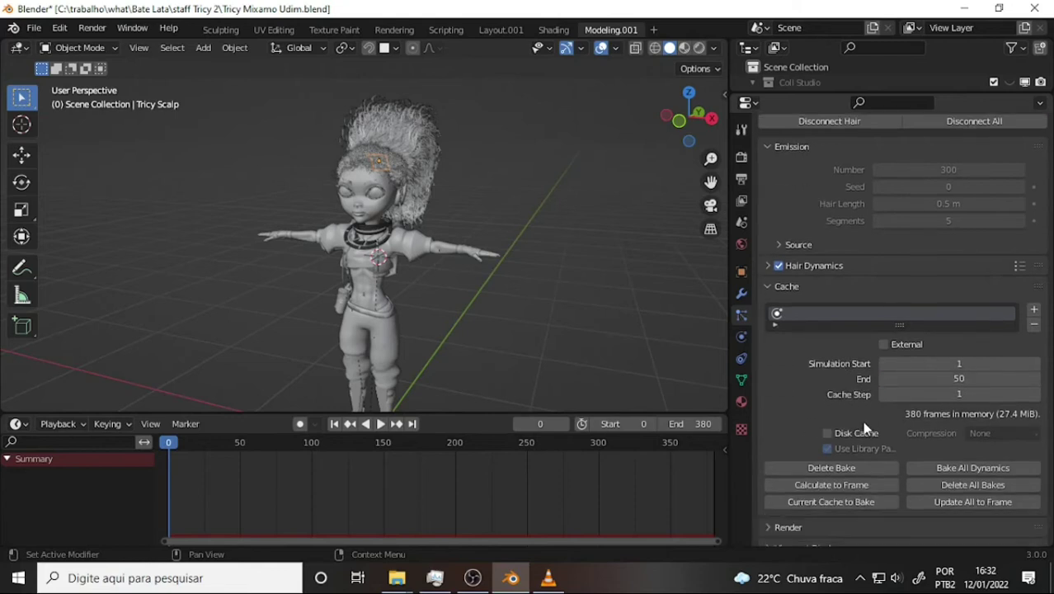
left_click(972, 485)
left_click(771, 286)
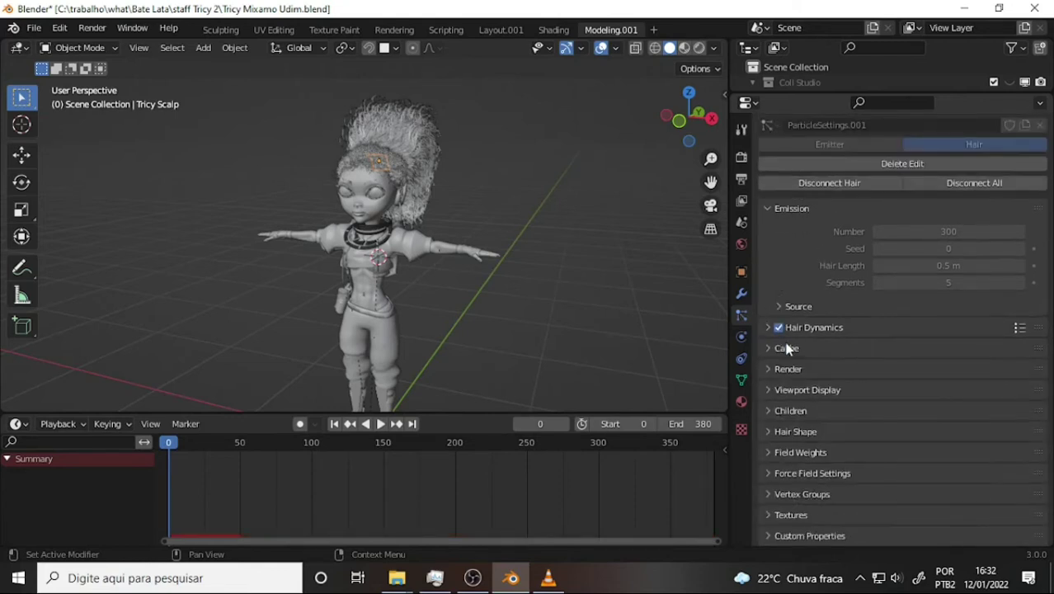
Lower the Hair Dynamics Quality Steps to 2
left_click(763, 347)
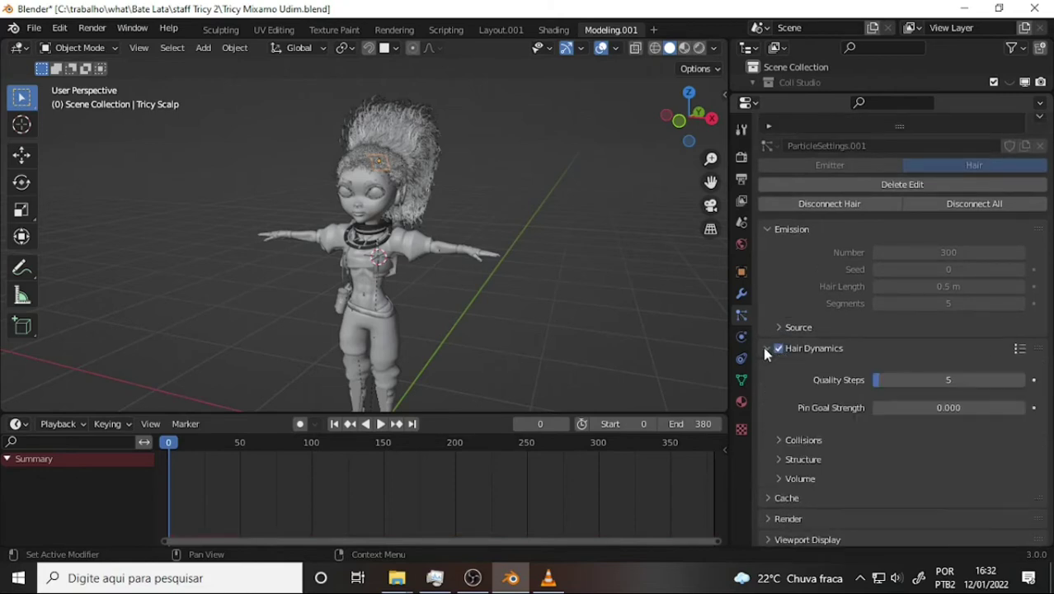
scroll(858, 310, "down", 2)
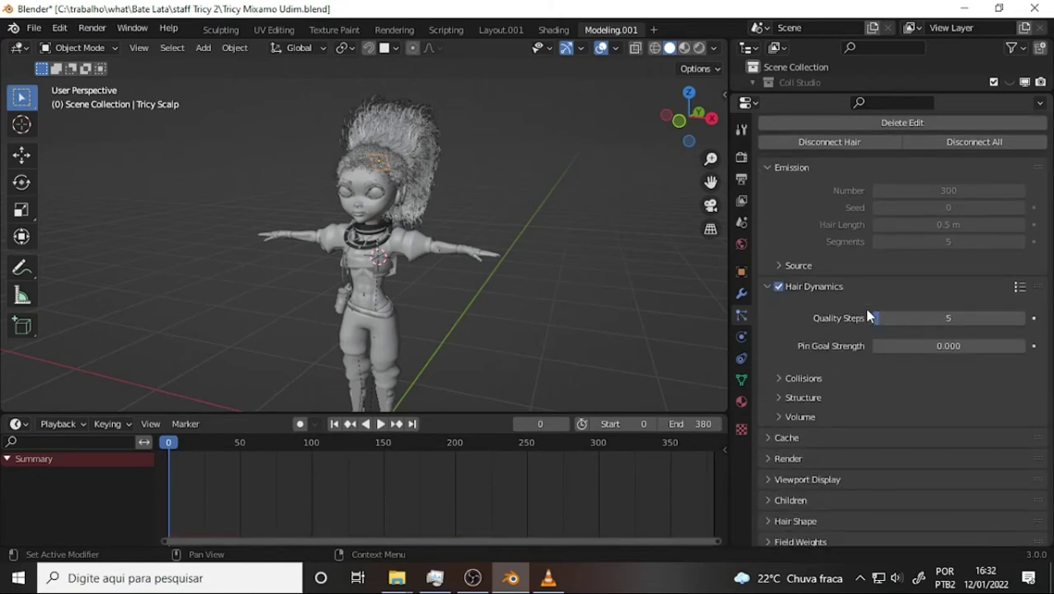
left_click(944, 320)
key("BackSpace")
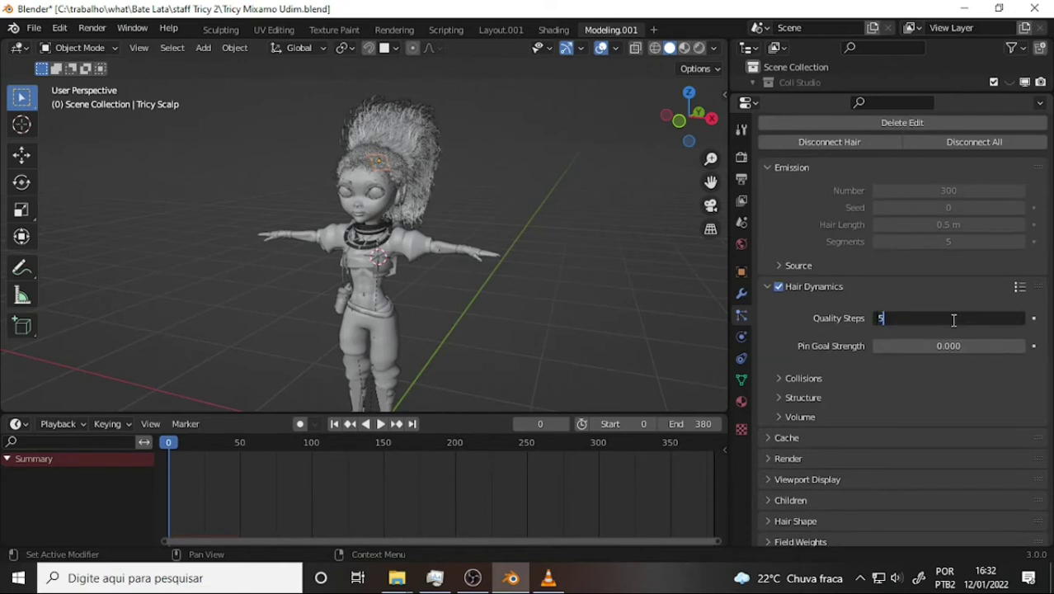
type("2")
key("Return")
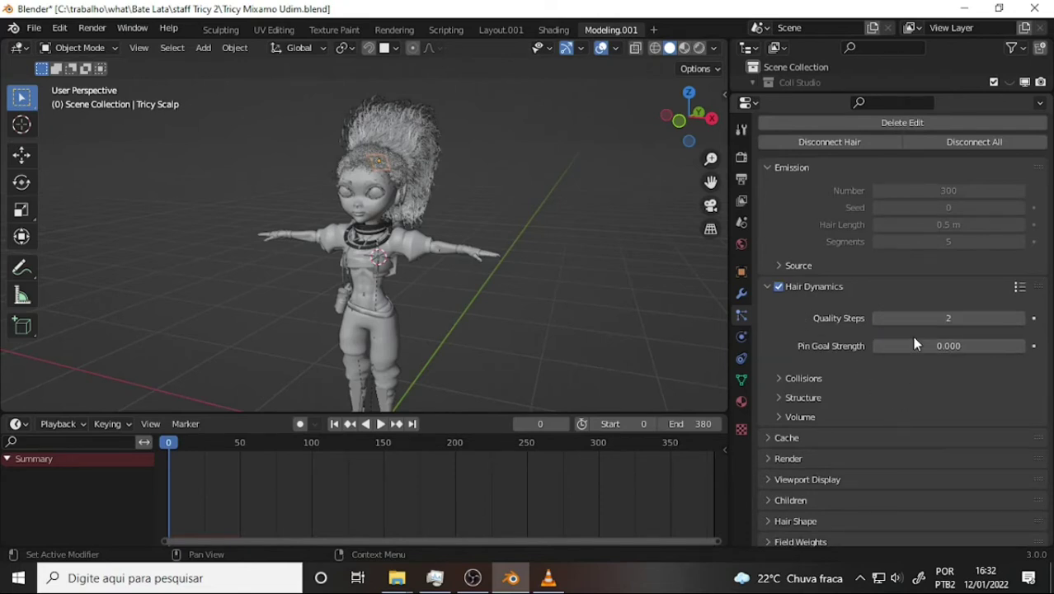
Set the hair Viewport Display Strand Steps to 5
left_click(770, 438)
scroll(843, 345, "down", 6)
scroll(887, 333, "down", 2)
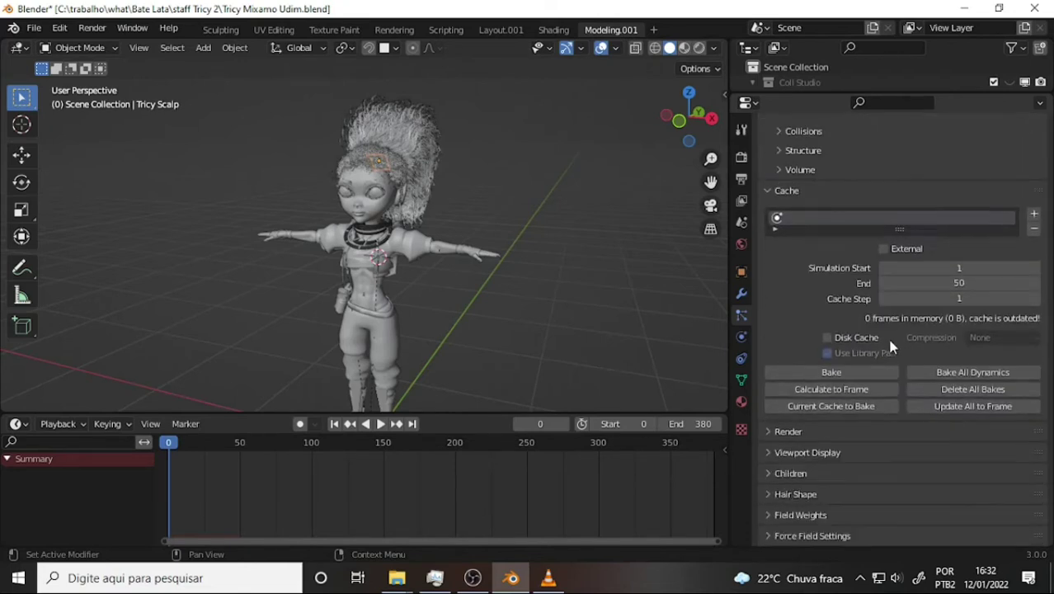
scroll(887, 333, "down", 2)
left_click(767, 389)
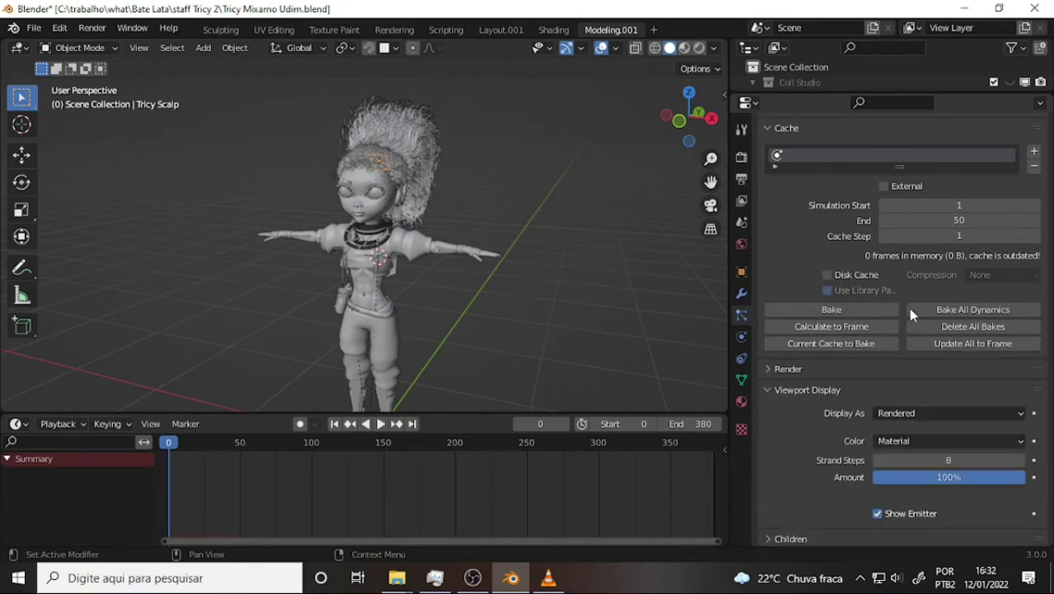
scroll(909, 307, "down", 2)
scroll(924, 307, "down", 2)
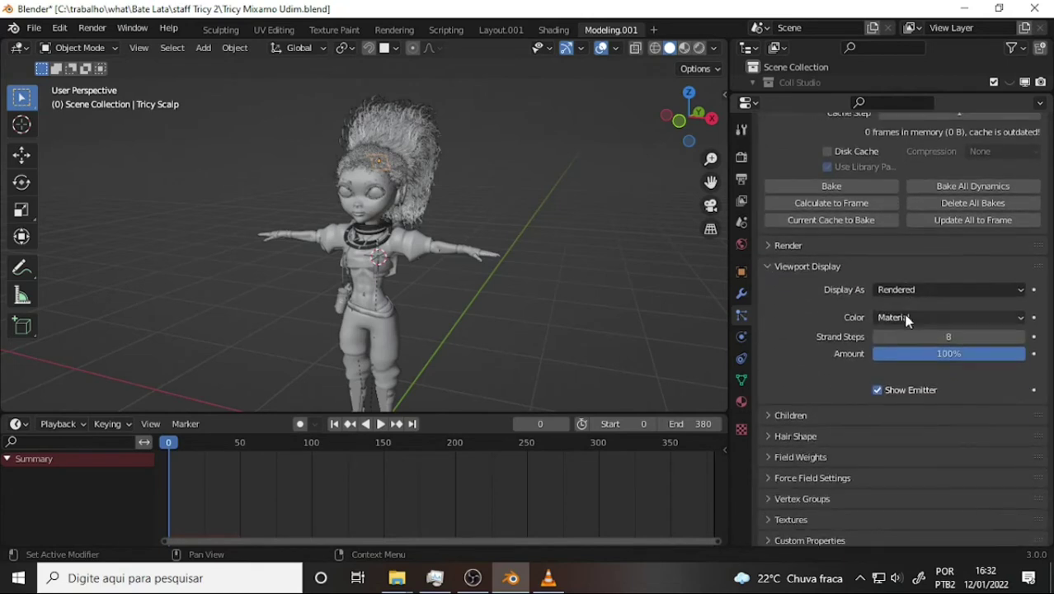
left_click(951, 338)
type("2")
key("Return")
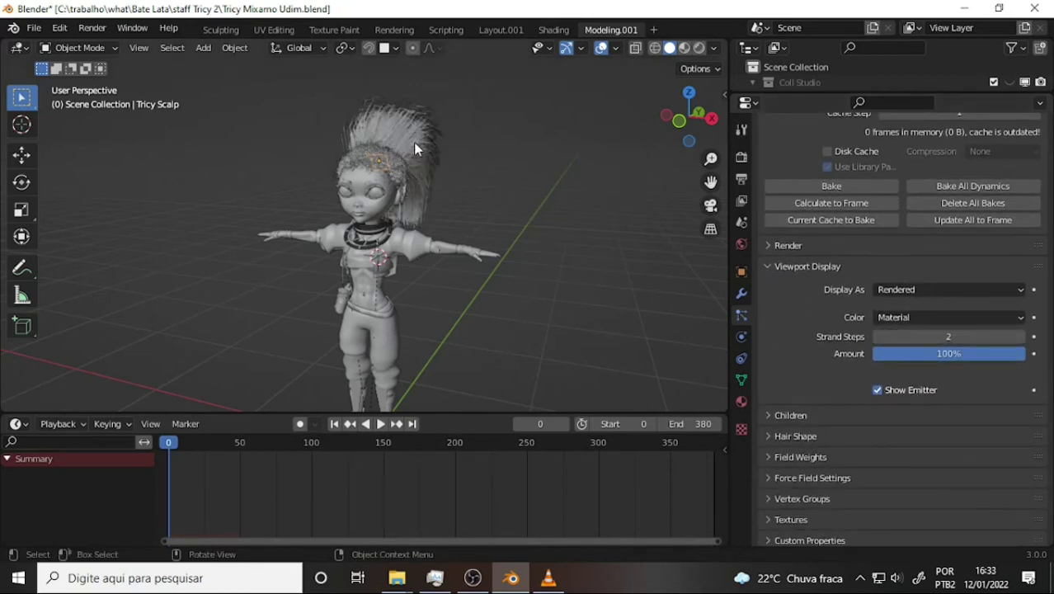
left_click(945, 336)
type("5")
key("Return")
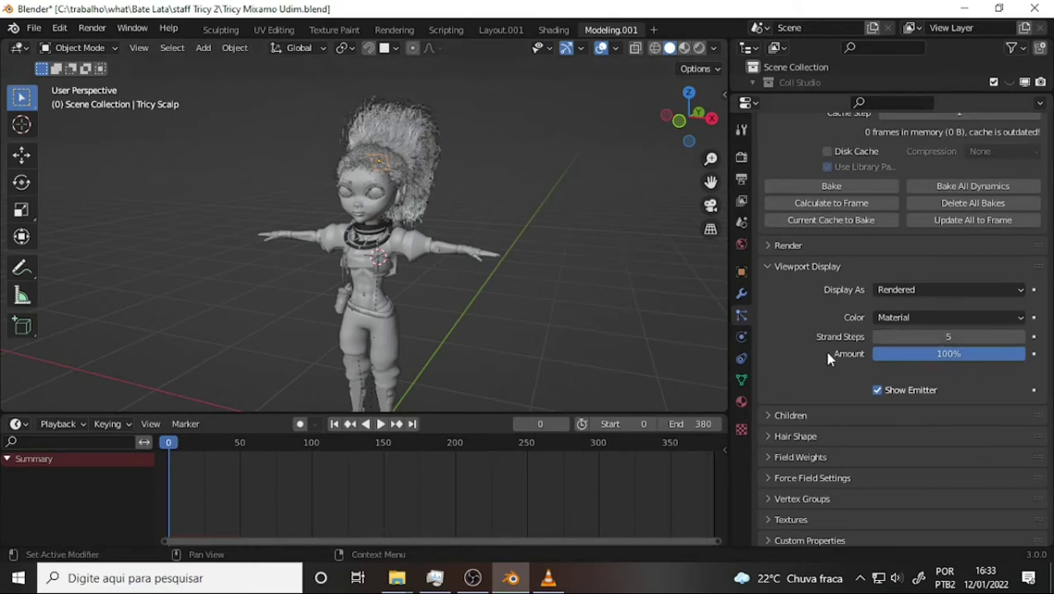
scroll(837, 354, "down", 1)
Set the simple children Display Amount and Render Amount both to 3
left_click(771, 410)
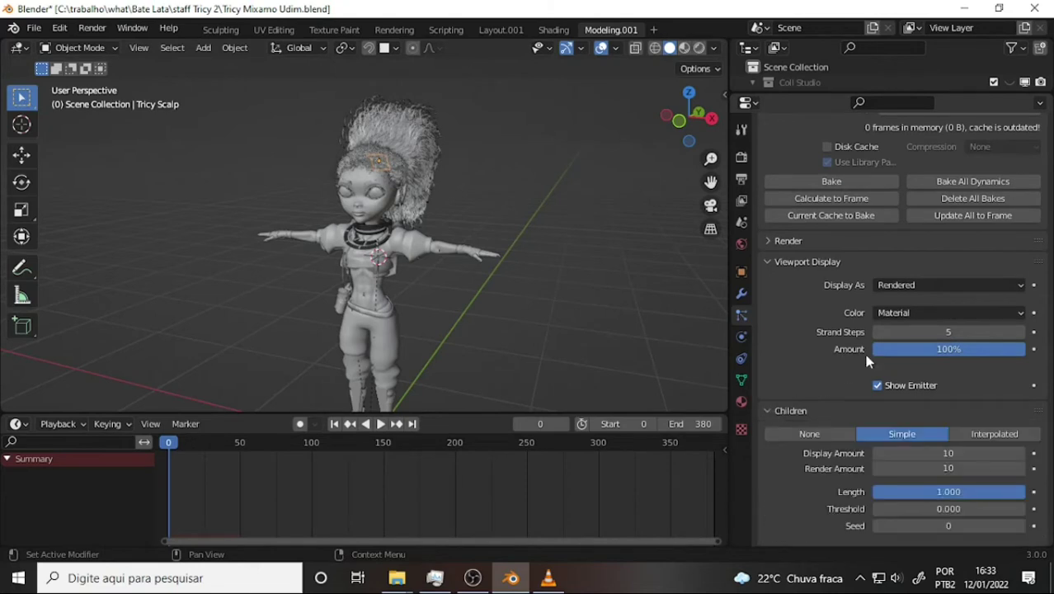
scroll(948, 376, "down", 3)
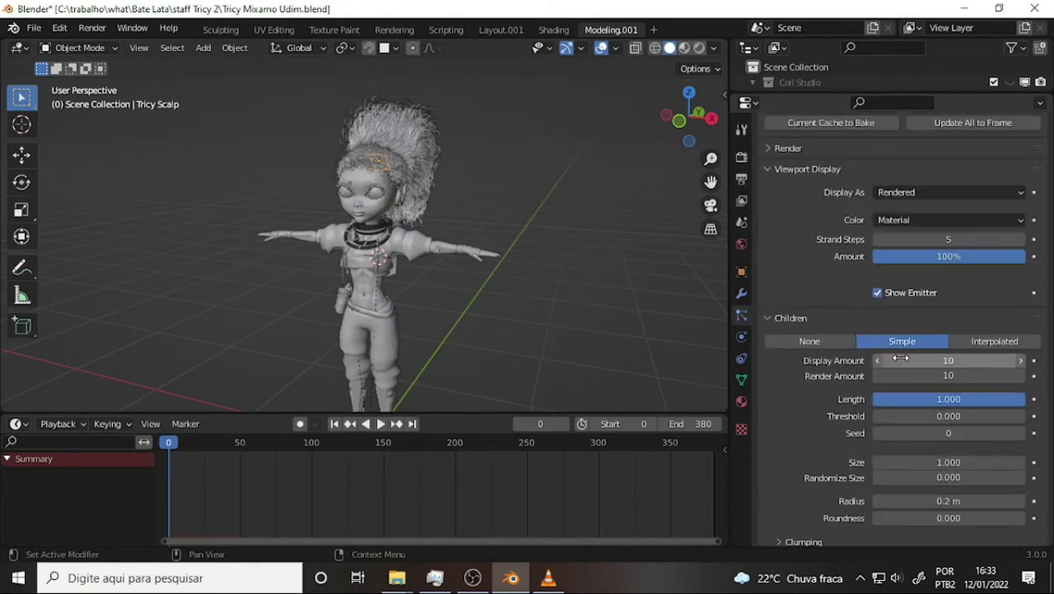
left_click(956, 360)
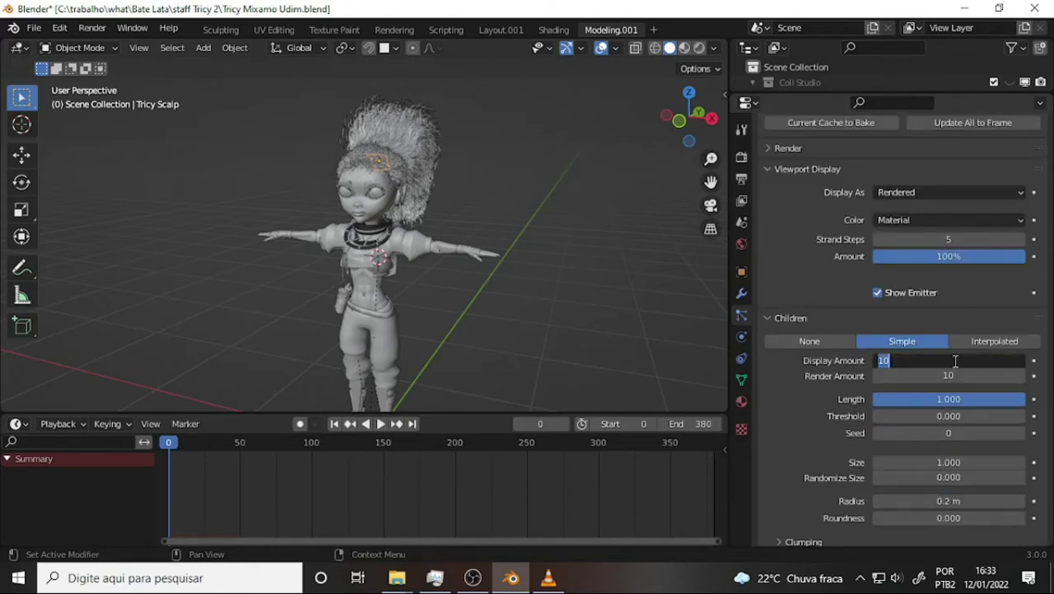
type("3")
left_click(949, 377)
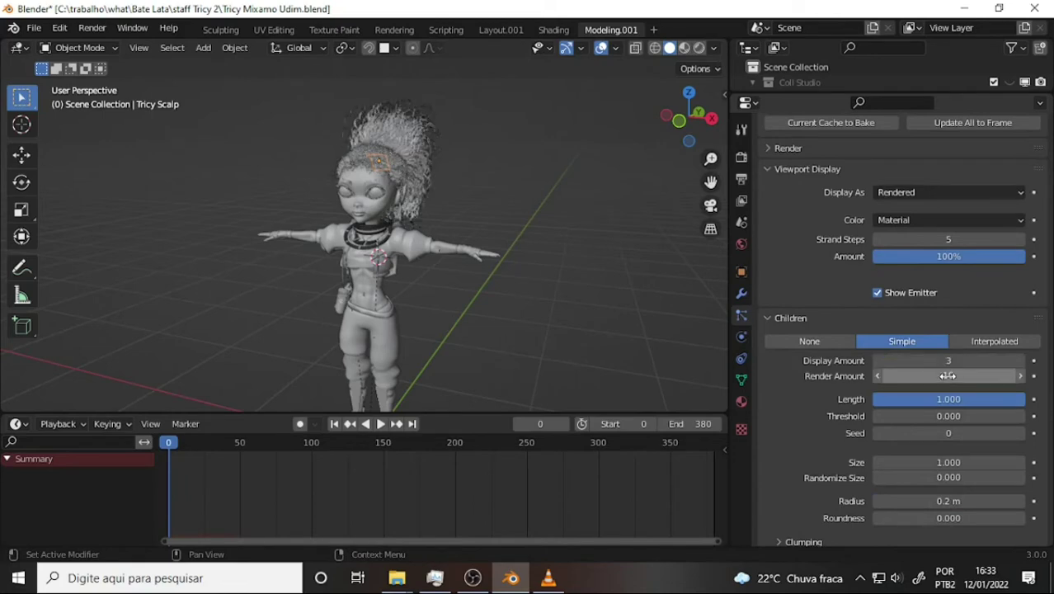
type("3")
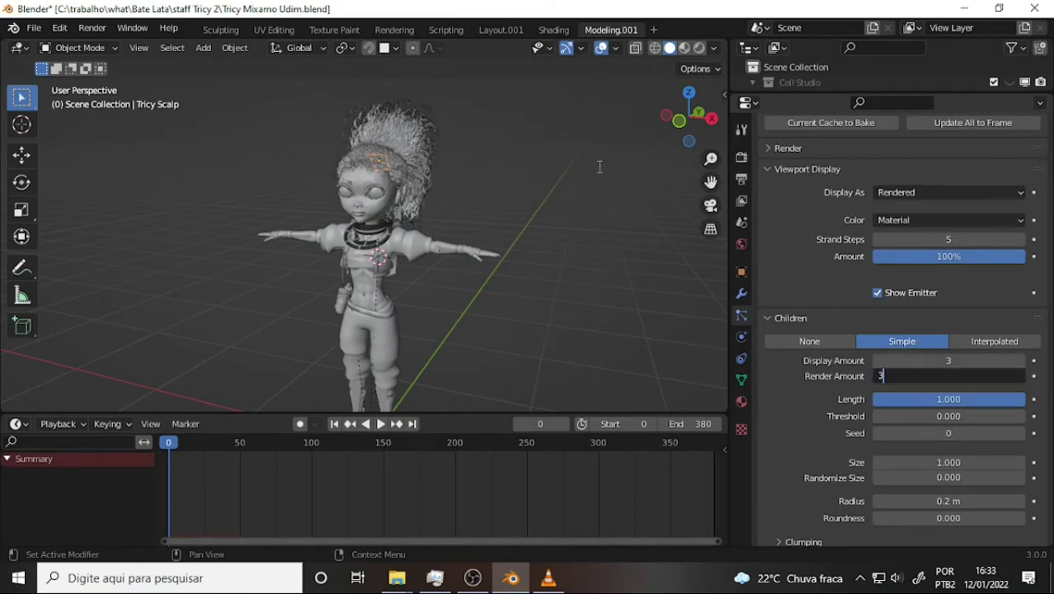
key("Return")
Inspect the hair from the side and above, then expand the Hair Shape settings
mouse_move(621, 165)
middle_mouse_down()
mouse_move(539, 168)
mouse_move(632, 207)
middle_mouse_up()
scroll(627, 200, "up", 3)
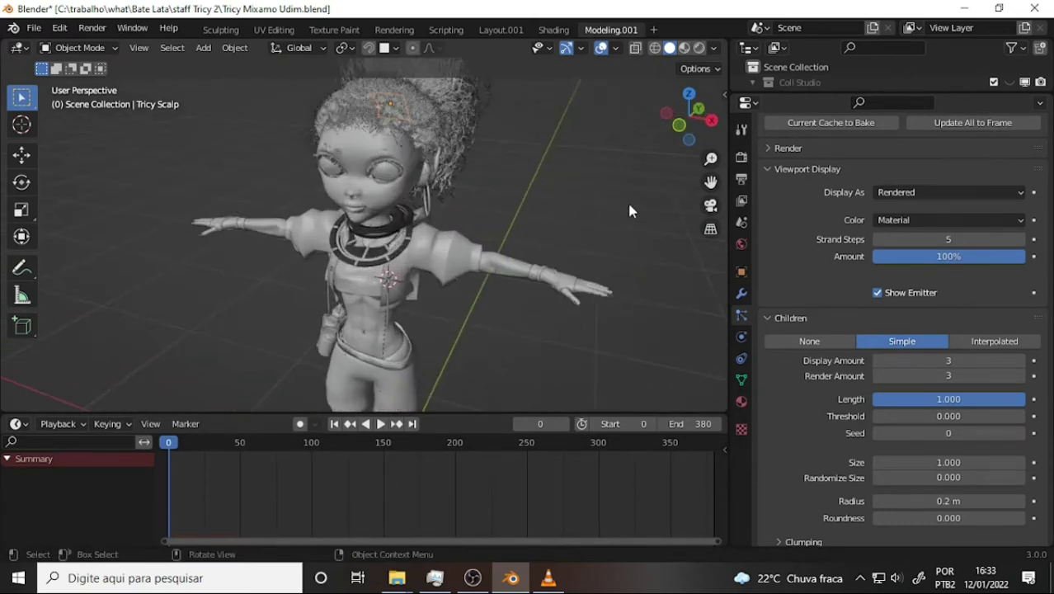
mouse_move(709, 184)
middle_mouse_down()
mouse_move(606, 204)
mouse_move(430, 169)
mouse_move(577, 157)
middle_mouse_up()
scroll(792, 368, "down", 1)
scroll(814, 359, "down", 1)
scroll(814, 363, "down", 1)
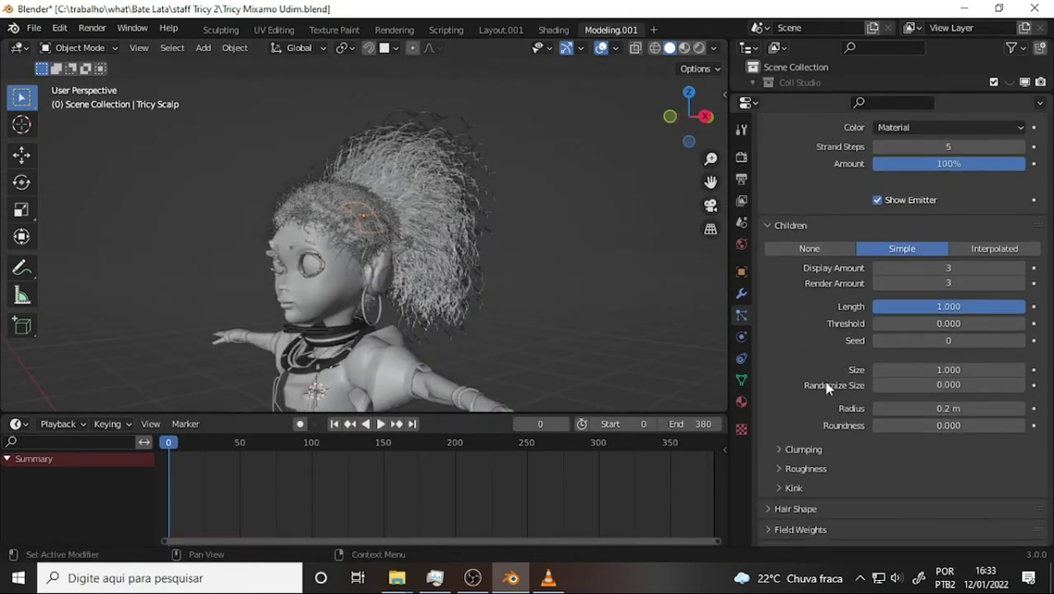
scroll(831, 386, "down", 2)
left_click(788, 431)
scroll(876, 348, "down", 3)
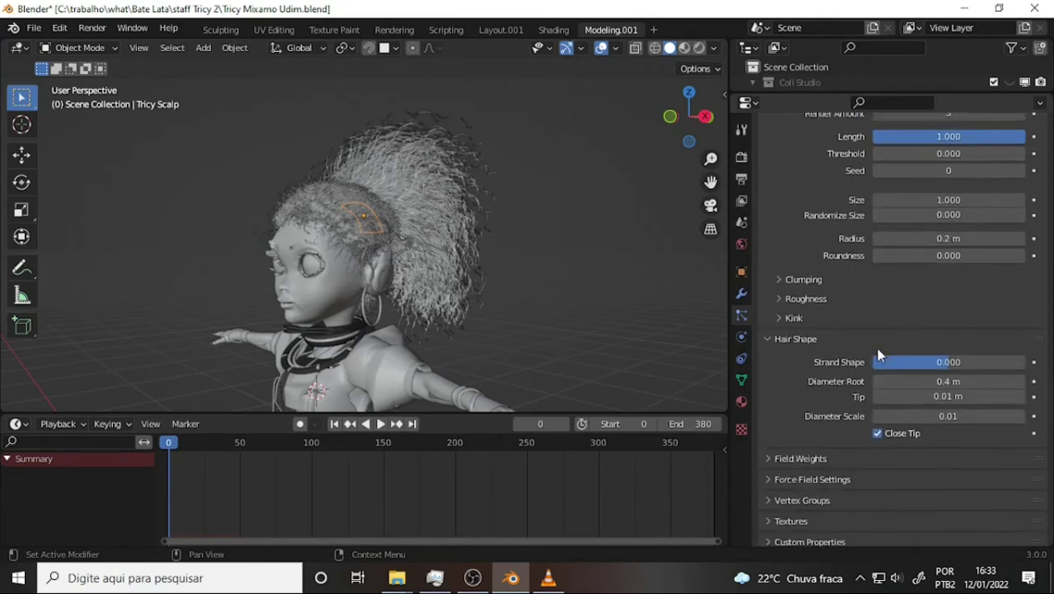
left_click(950, 410)
type("1")
key("Return")
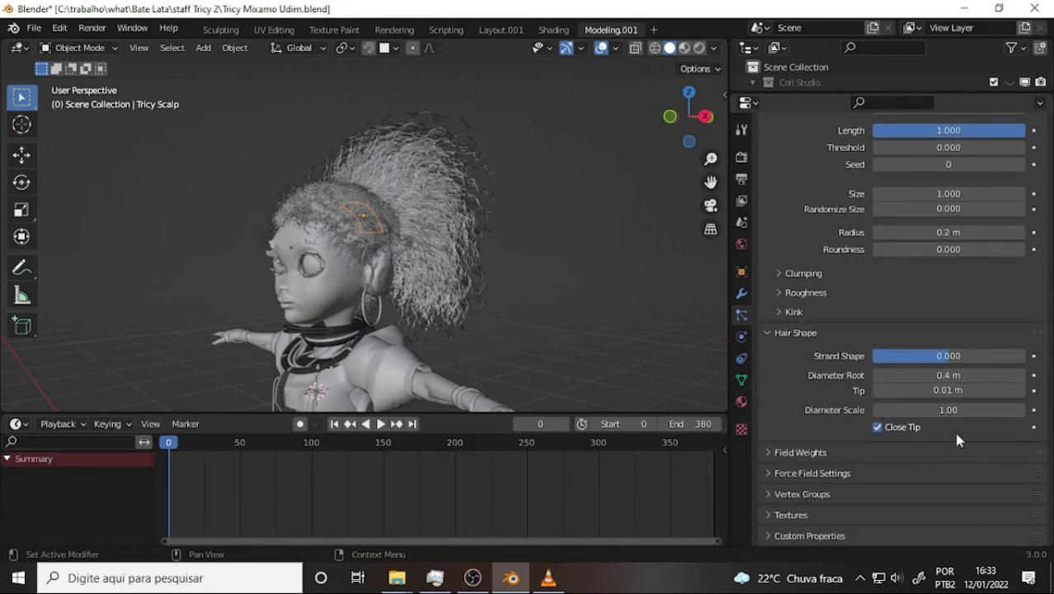
left_click(949, 390)
left_click_drag(948, 391, 891, 409)
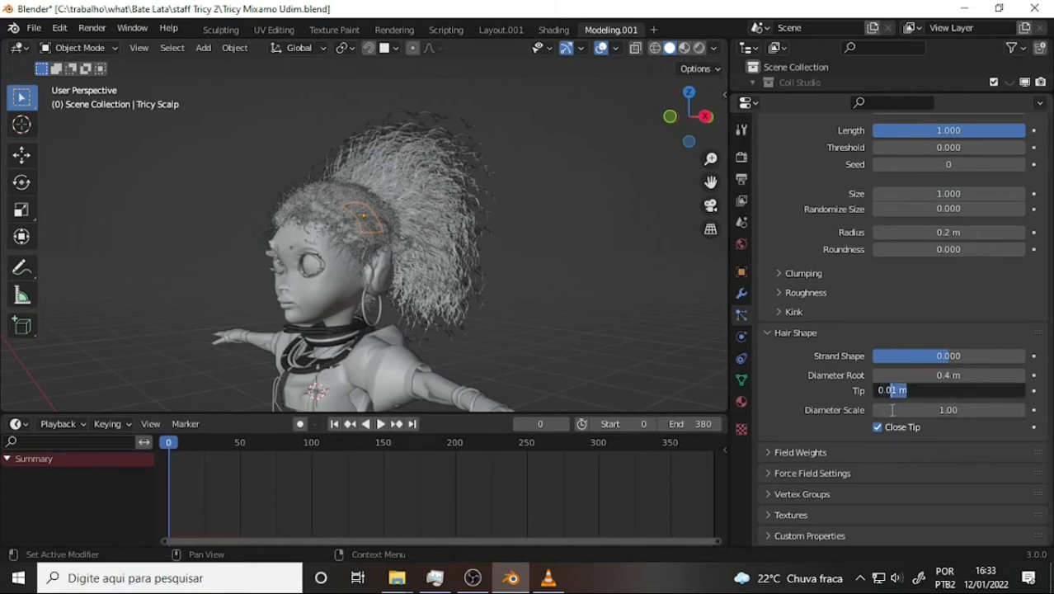
type("1")
key("Return")
left_click(946, 376)
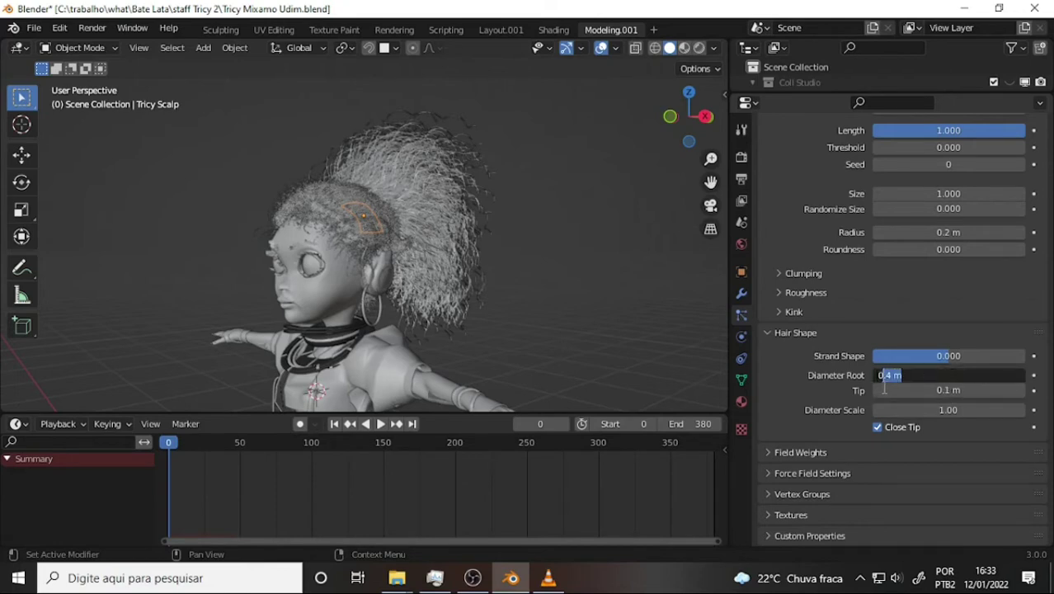
left_click_drag(884, 388, 887, 390)
type("8")
key("Return")
scroll(539, 161, "up", 2)
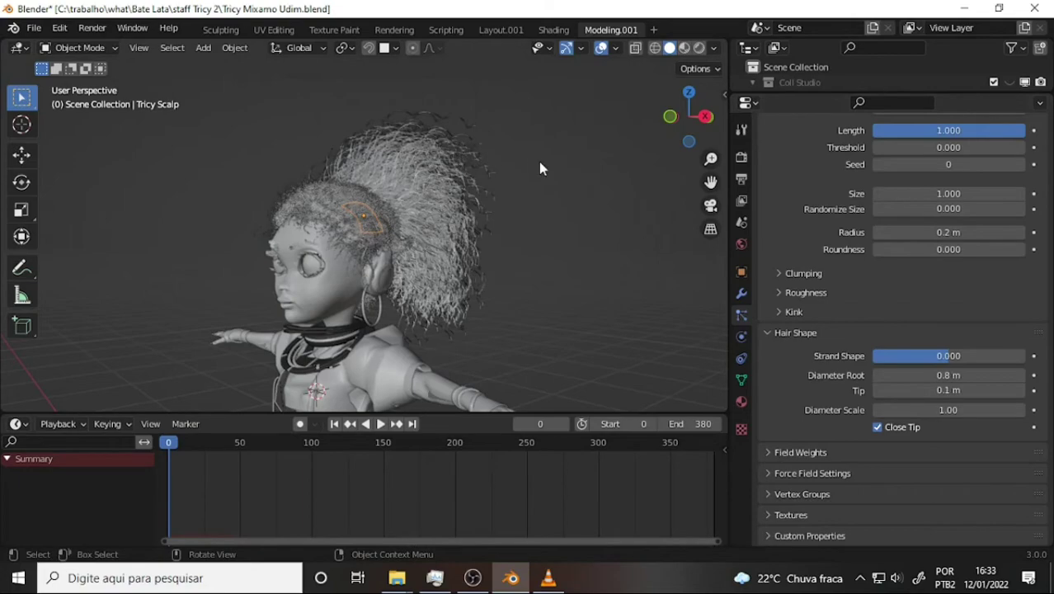
scroll(539, 162, "up", 1)
scroll(539, 162, "up", 1)
scroll(539, 157, "up", 1)
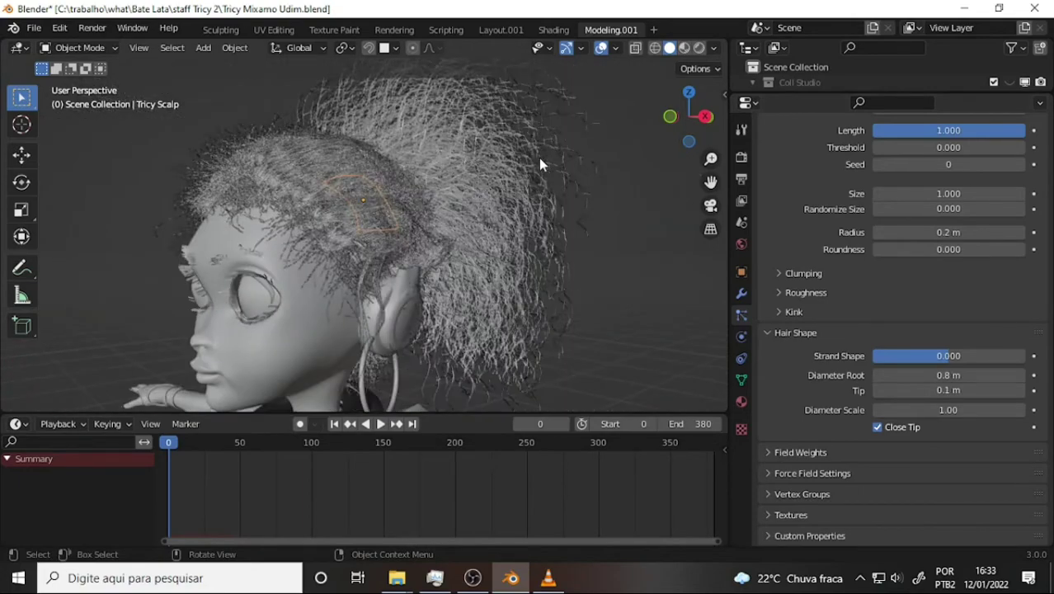
mouse_move(438, 159)
middle_mouse_down()
mouse_move(629, 160)
mouse_move(687, 171)
mouse_move(612, 171)
mouse_move(638, 203)
middle_mouse_up()
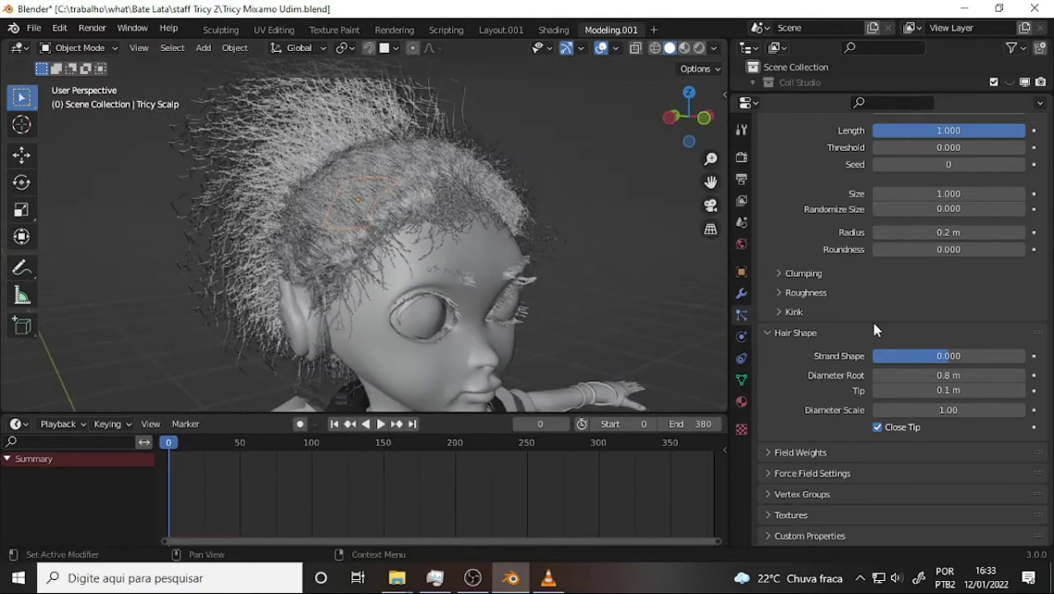
scroll(835, 353, "up", 4)
scroll(836, 353, "up", 5)
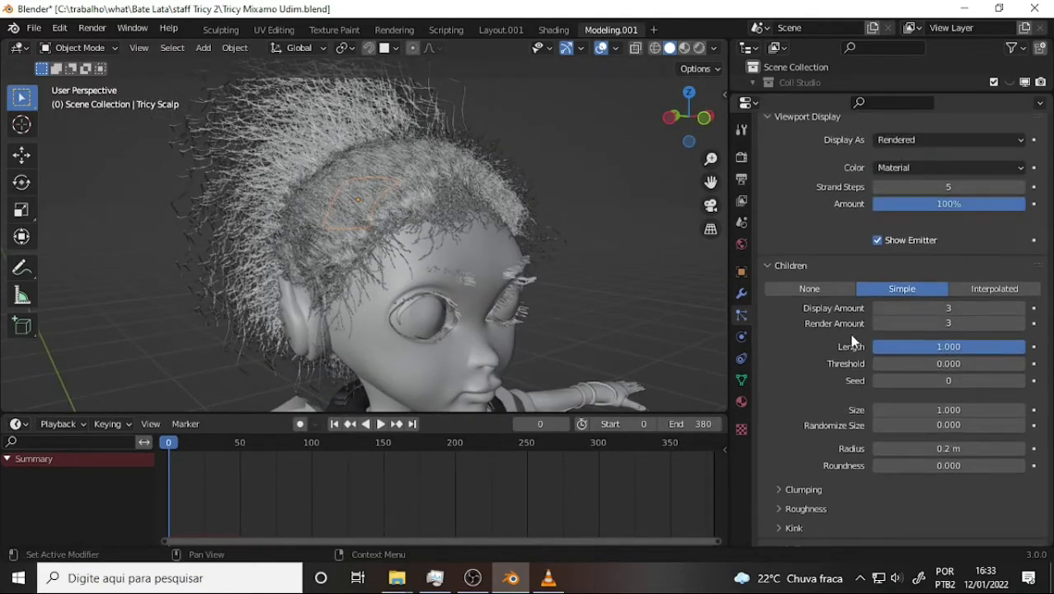
scroll(930, 273, "up", 2)
scroll(929, 273, "up", 4)
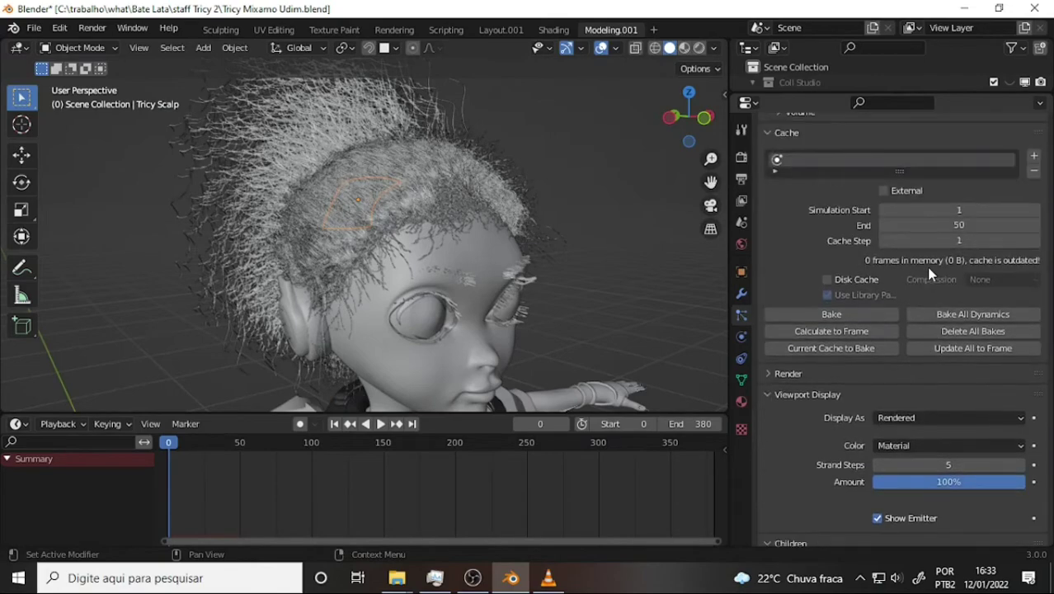
scroll(965, 249, "up", 2)
scroll(965, 249, "up", 3)
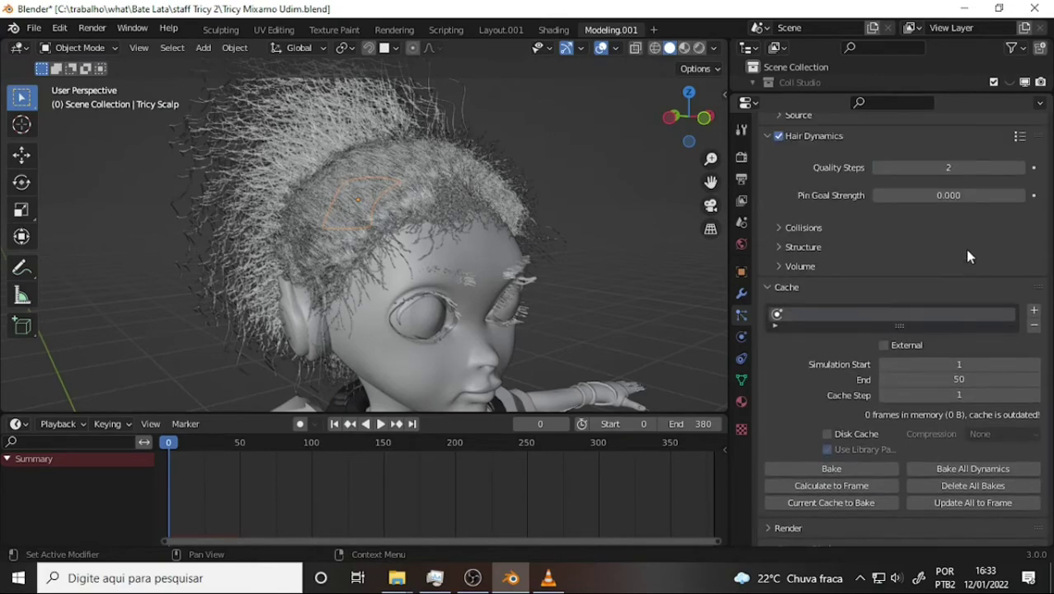
scroll(965, 249, "down", 5)
mouse_move(630, 246)
middle_mouse_down("ctrl")
mouse_move(426, 165)
mouse_move(514, 160)
mouse_move(336, 141)
mouse_move(376, 164)
middle_mouse_up("ctrl")
scroll(437, 185, "down", 2)
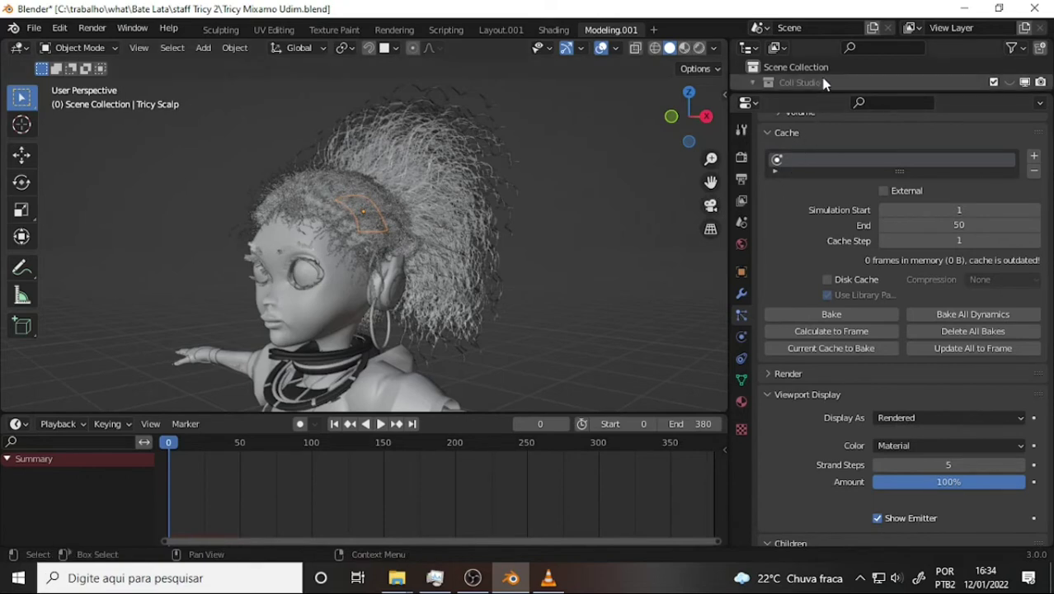
Enlarge the Outliner and expand the Armature to list its child objects
left_click_drag(823, 92, 833, 318)
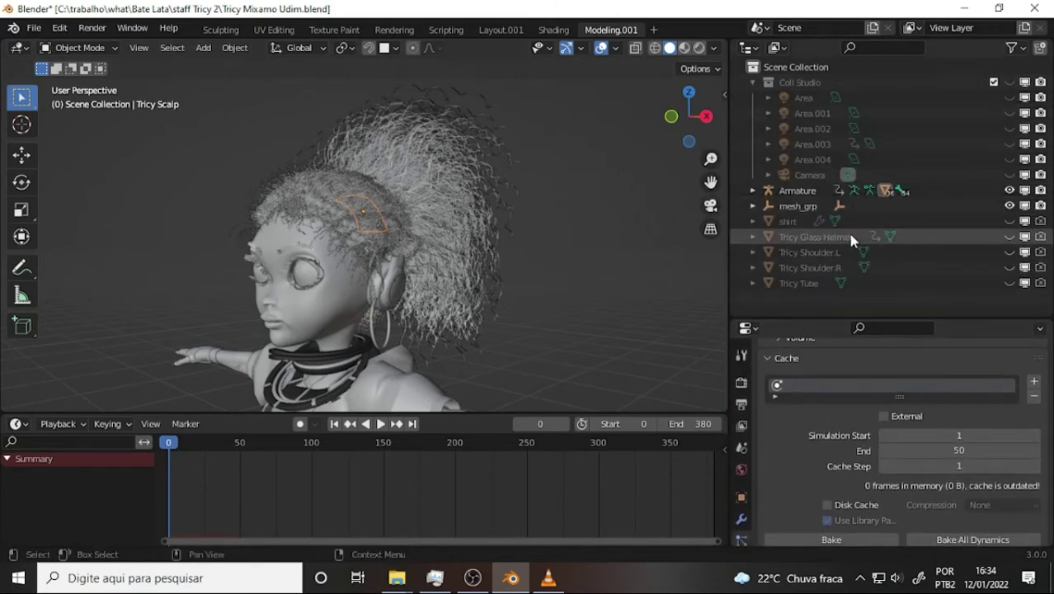
left_click(752, 191)
scroll(906, 178, "down", 2)
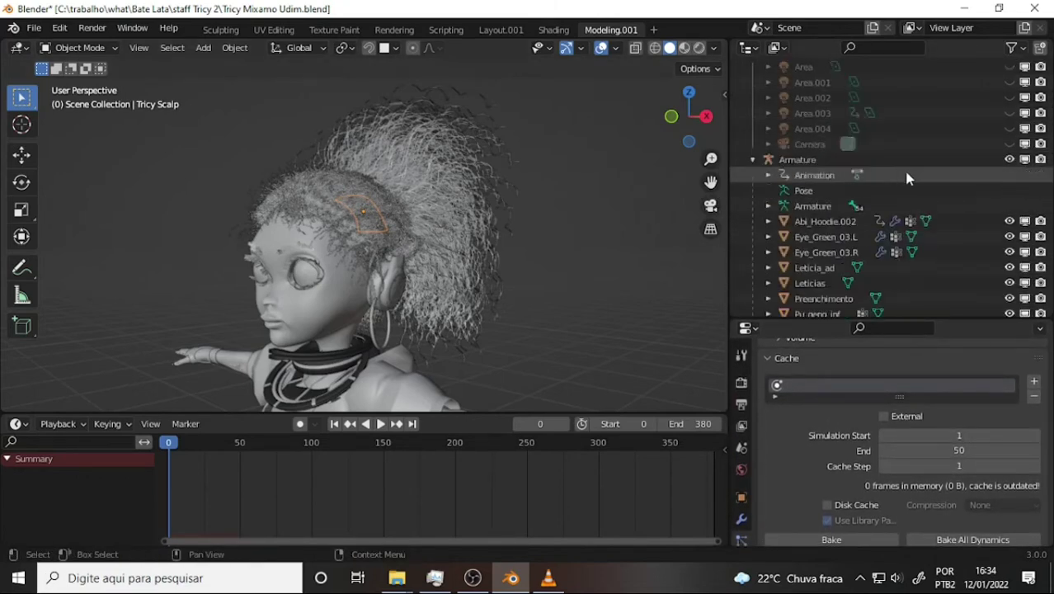
scroll(906, 173, "down", 8)
scroll(909, 175, "up", 4)
Select Leticias, Leticia_ad and Preenchimento, adding Tricy Scalp as the active object
left_click(812, 130)
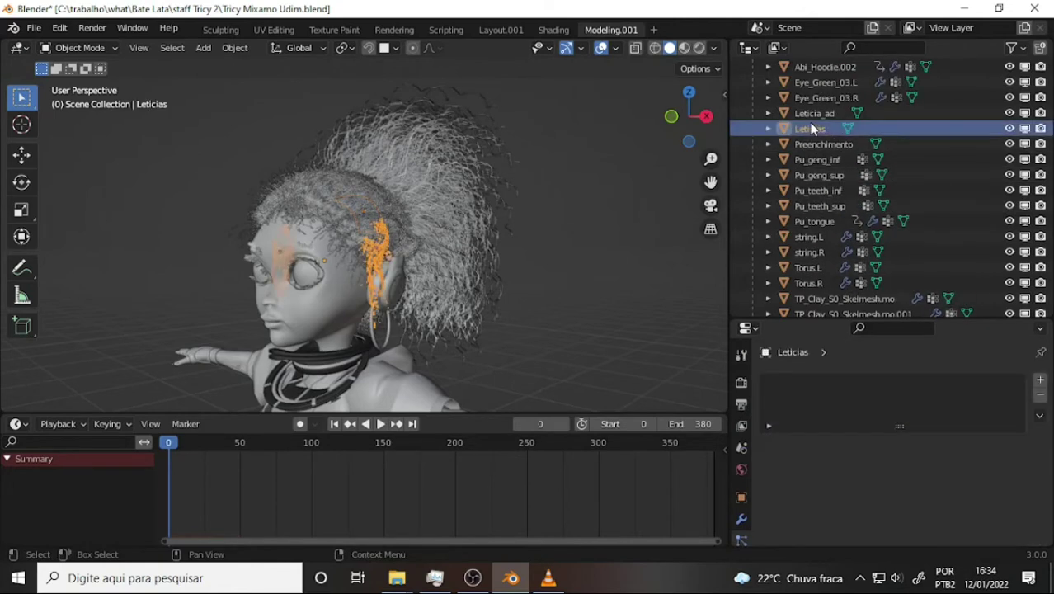
left_click(811, 115, "ctrl")
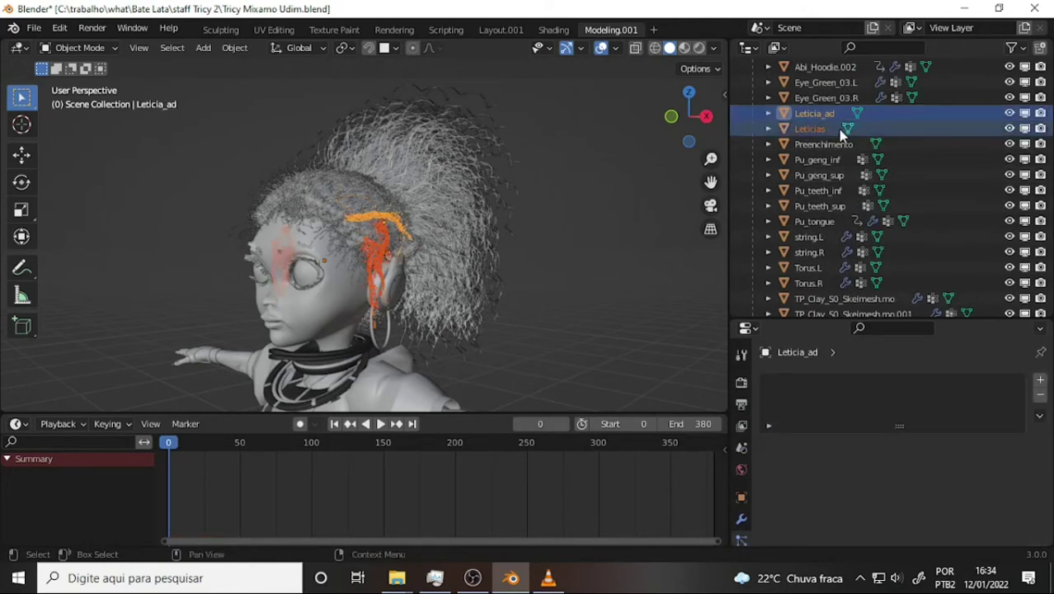
left_click(825, 144, "ctrl")
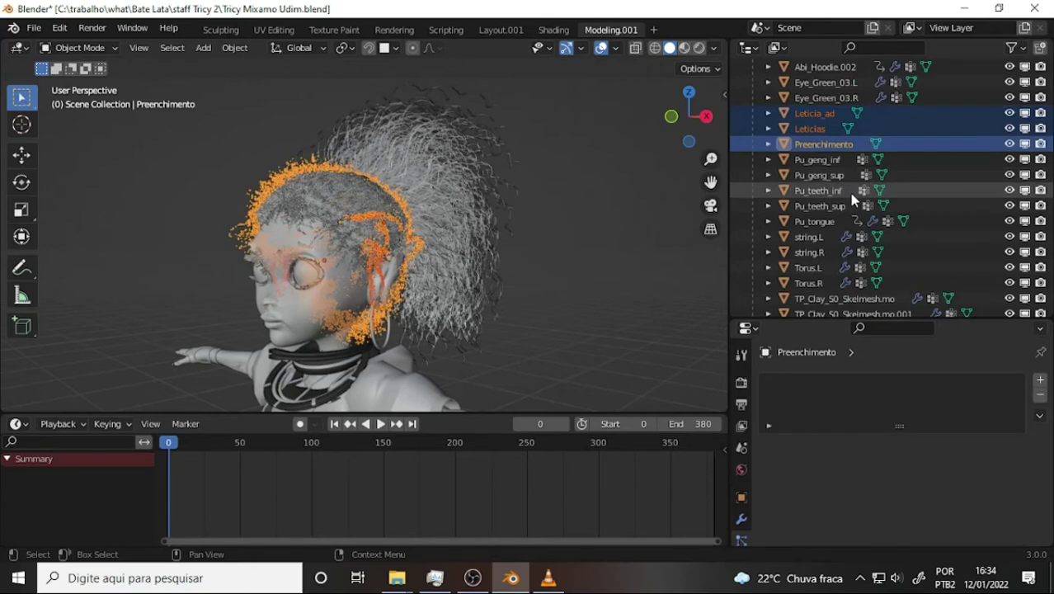
scroll(859, 173, "up", 4)
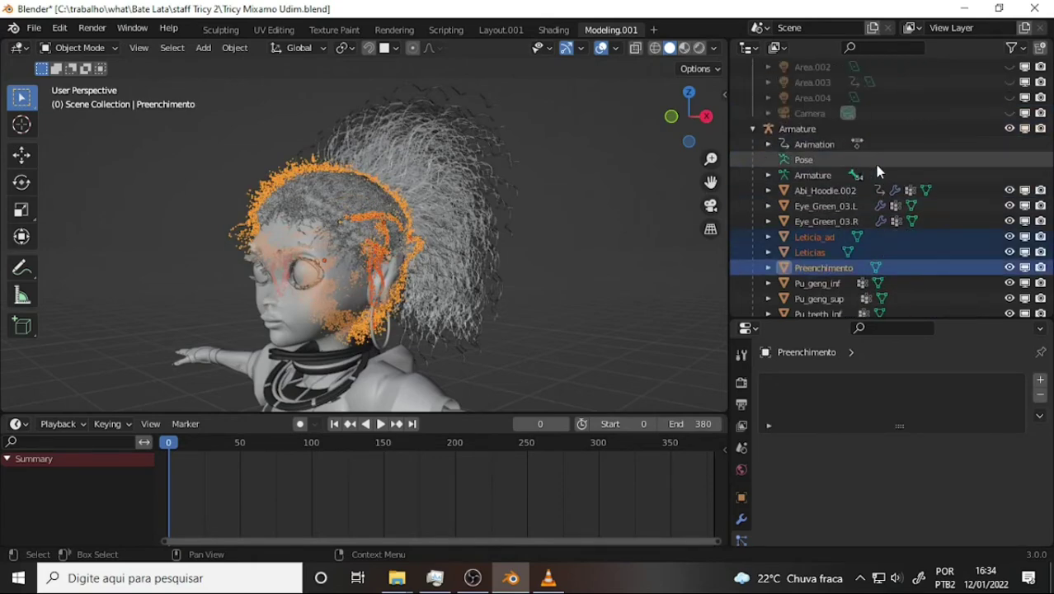
scroll(876, 165, "down", 7)
scroll(881, 172, "down", 5)
scroll(872, 175, "down", 5)
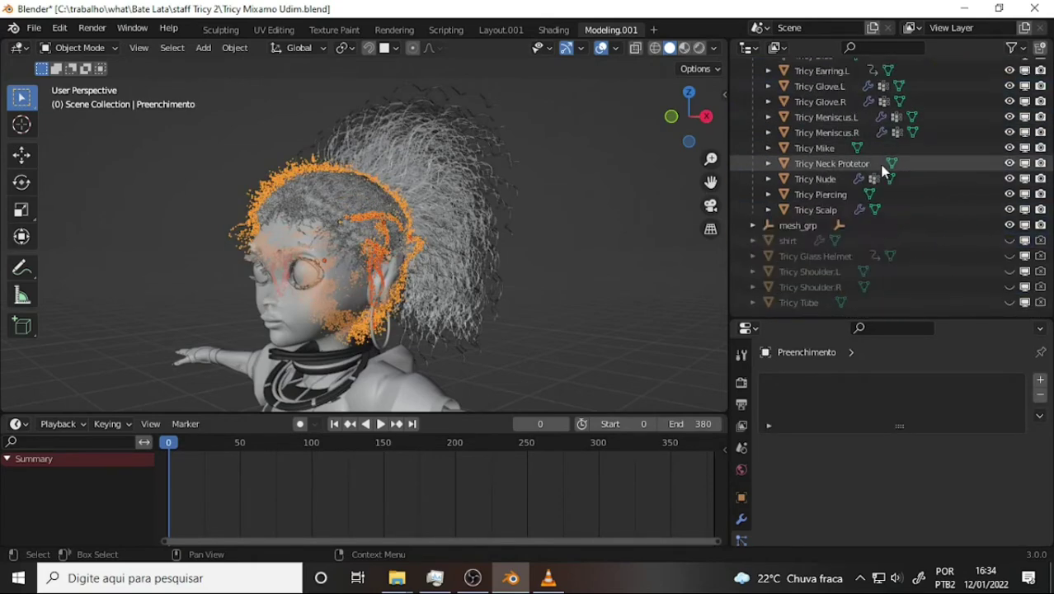
left_click(815, 211)
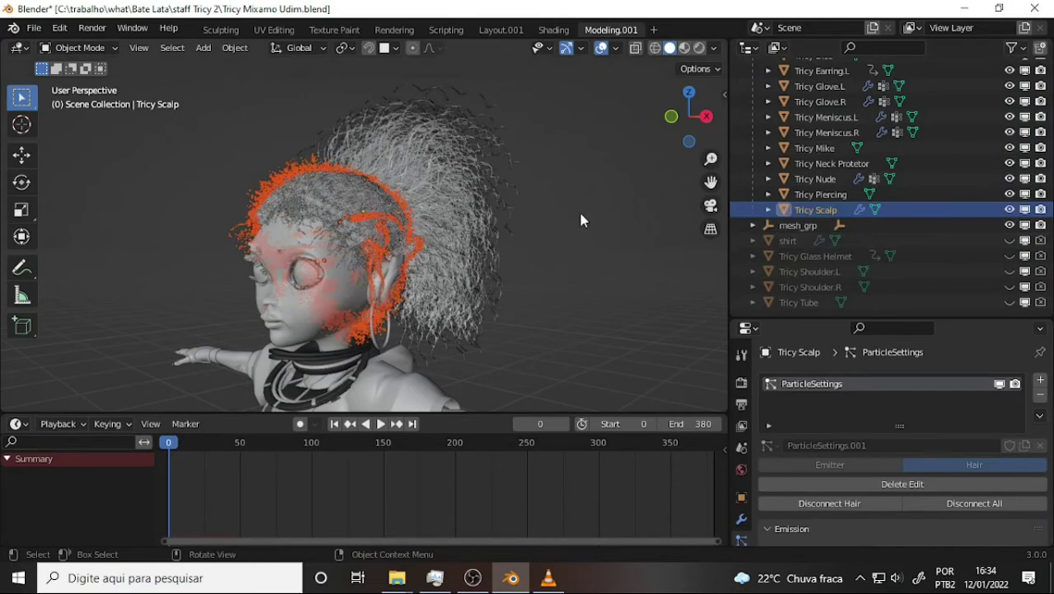
Clear the four hair objects' parent with Clear and Keep Transformation
key("alt+p")
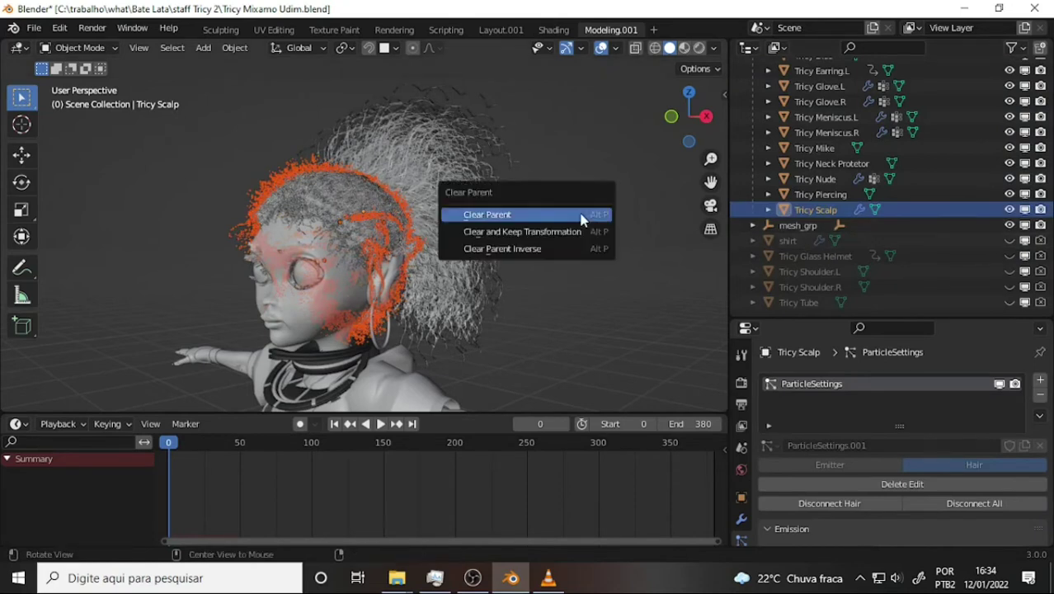
left_click(560, 239)
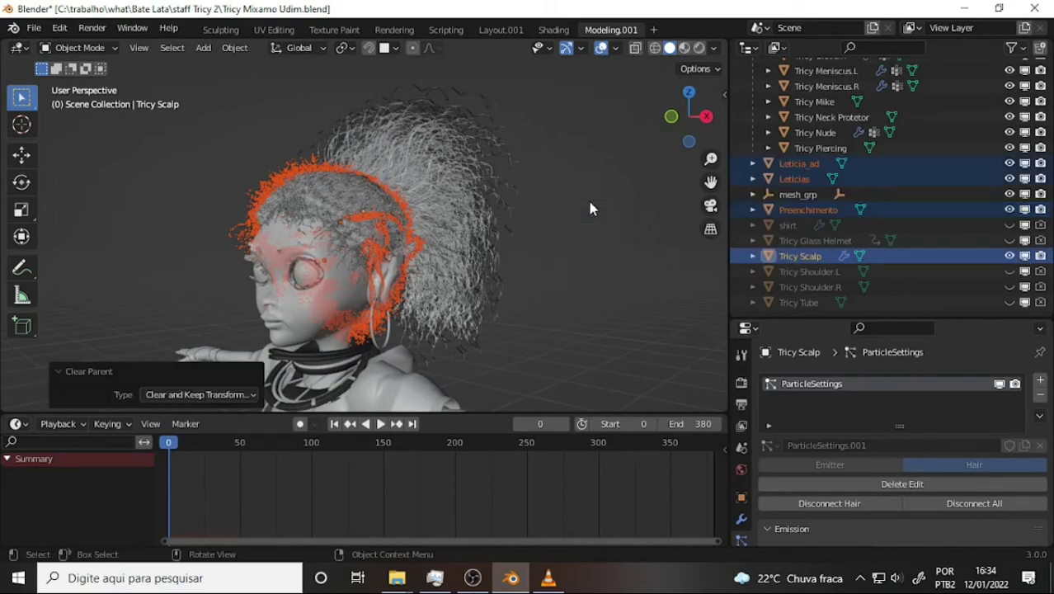
mouse_move(583, 194)
middle_mouse_down()
mouse_move(481, 197)
mouse_move(561, 198)
middle_mouse_up()
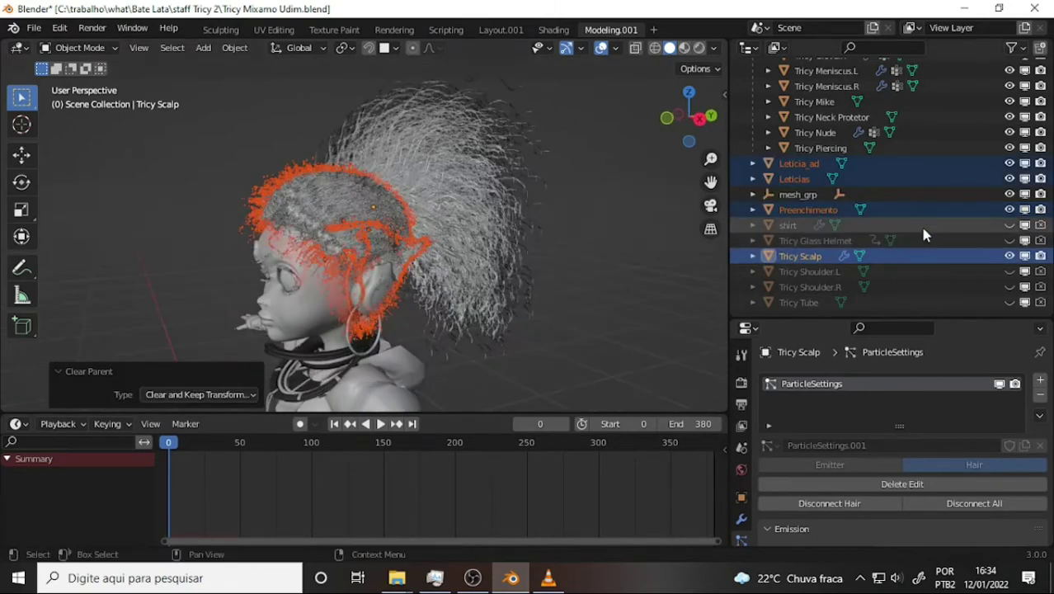
Zoom around the head to check placement, then copy the four objects to the clipboard
scroll(924, 231, "up", 2)
scroll(924, 231, "down", 2)
scroll(825, 239, "down", 1)
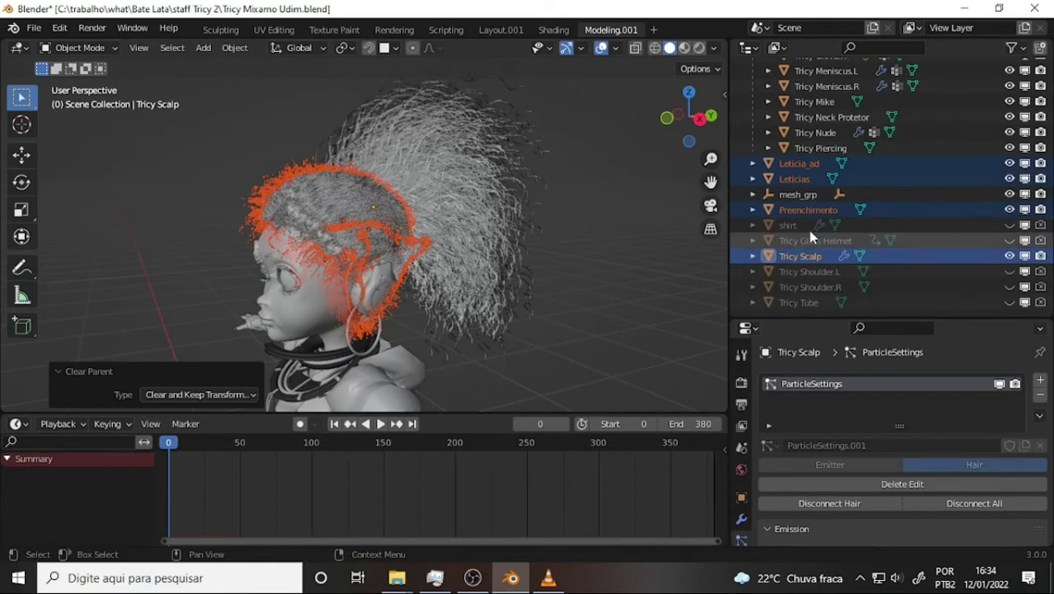
scroll(816, 237, "up", 2)
scroll(824, 239, "down", 1)
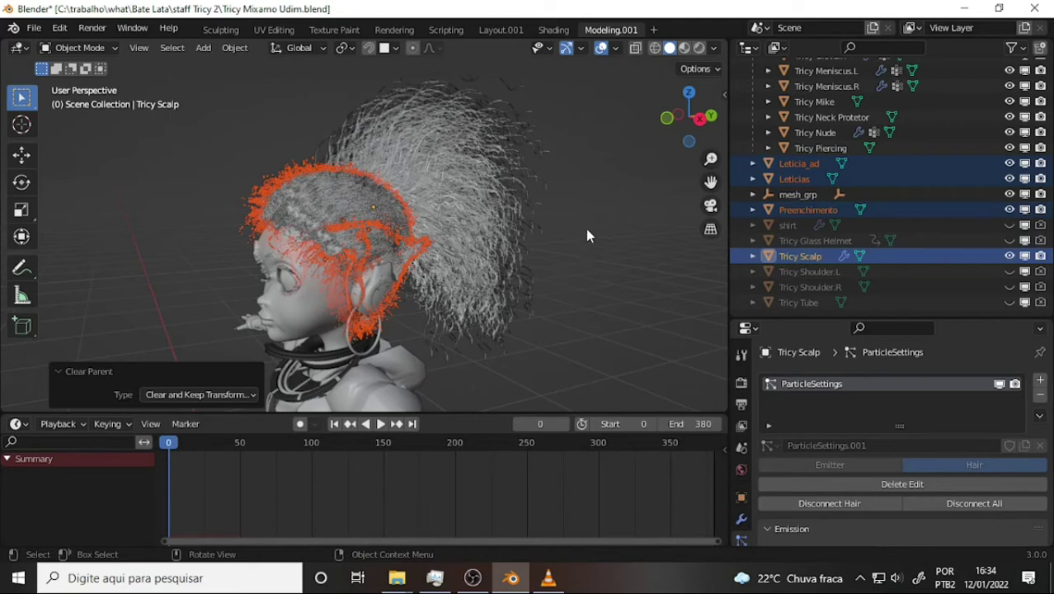
key("ctrl")
key("ctrl+c")
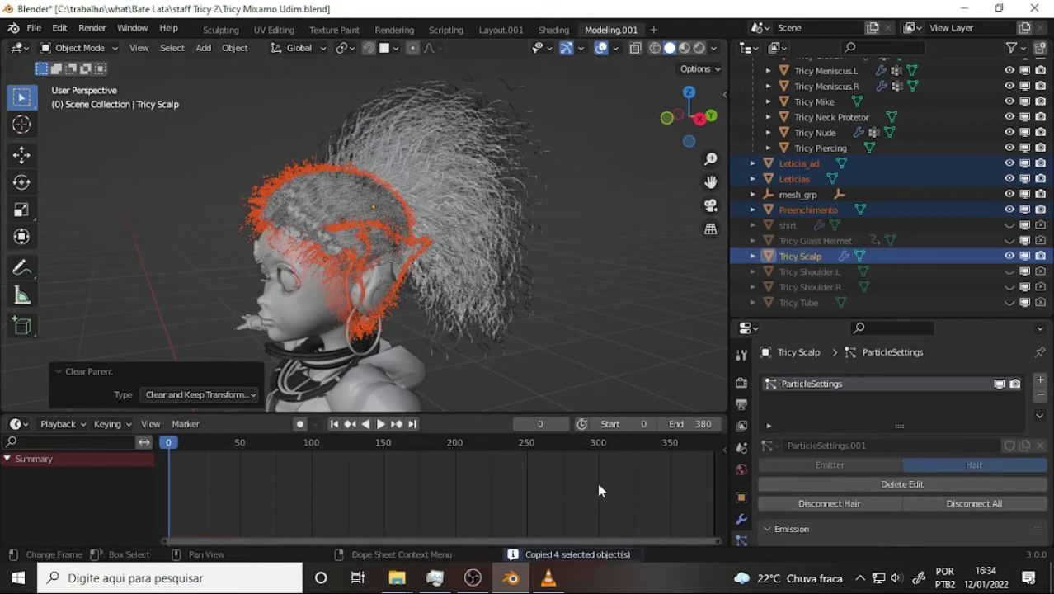
Open Tricy Mannequin High Mass.blend without saving, then select the Tricy Clothes 2 hair and armature
left_click(32, 29)
mouse_move(71, 76)
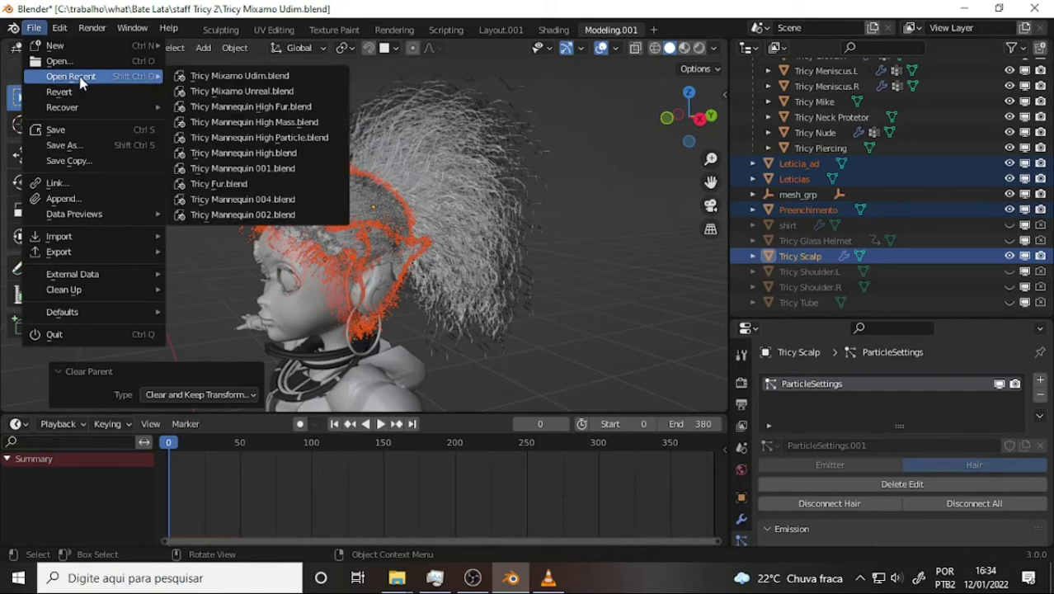
left_click(212, 124)
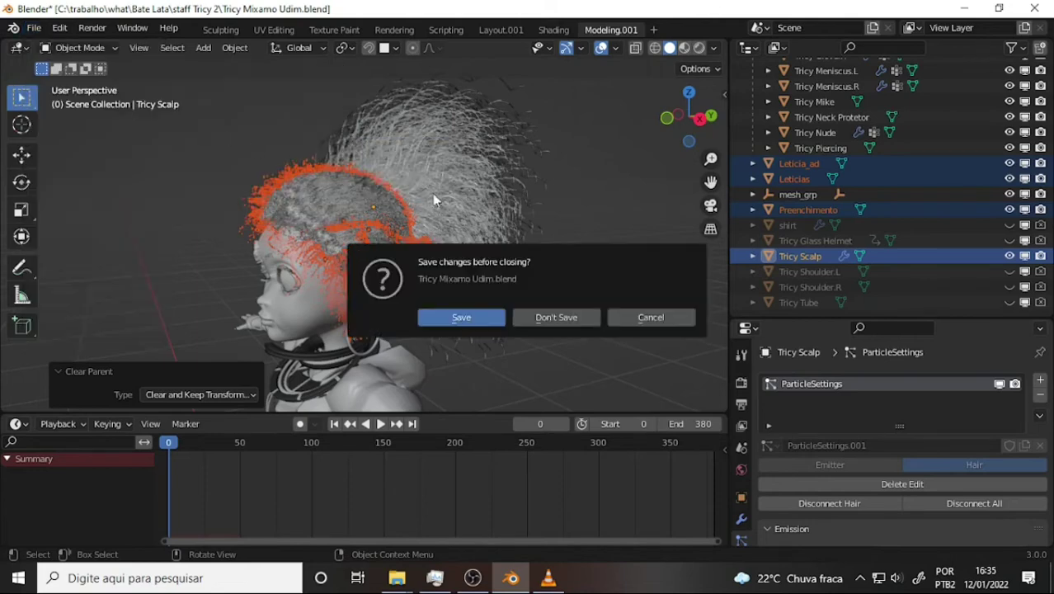
left_click(558, 324)
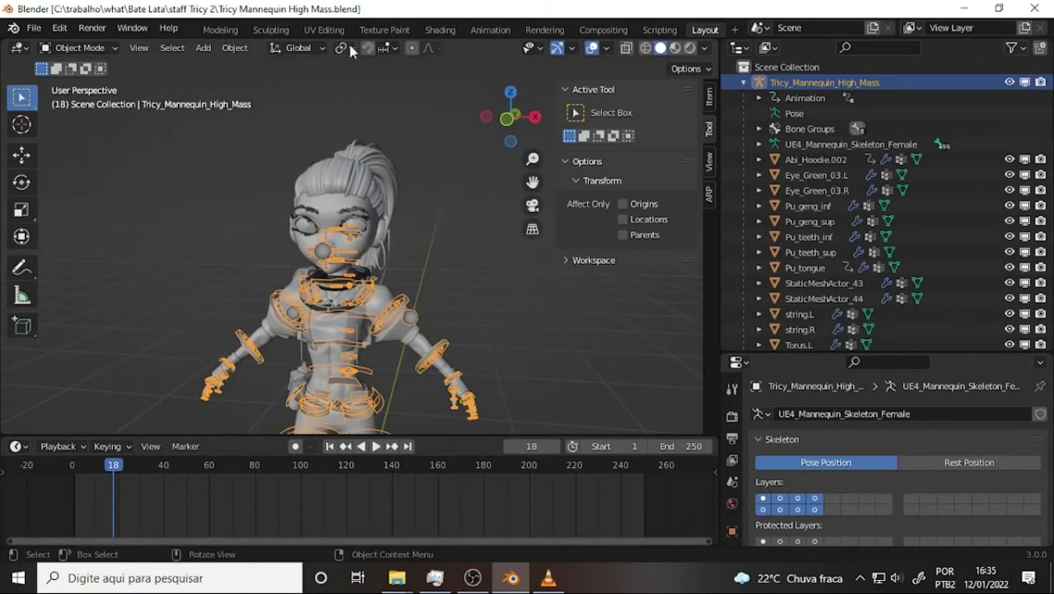
left_click(345, 190)
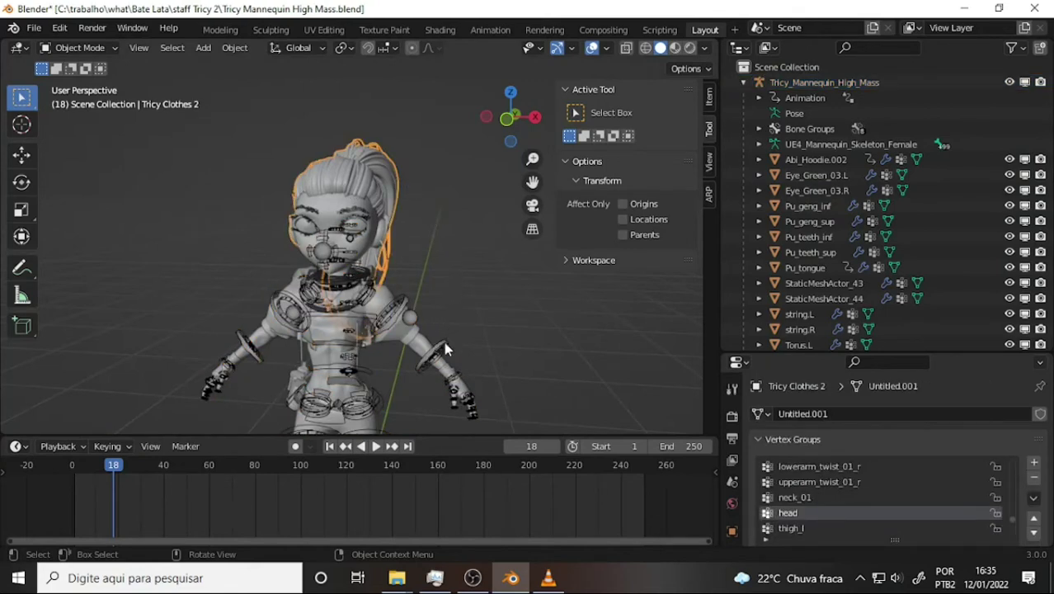
left_click(382, 406)
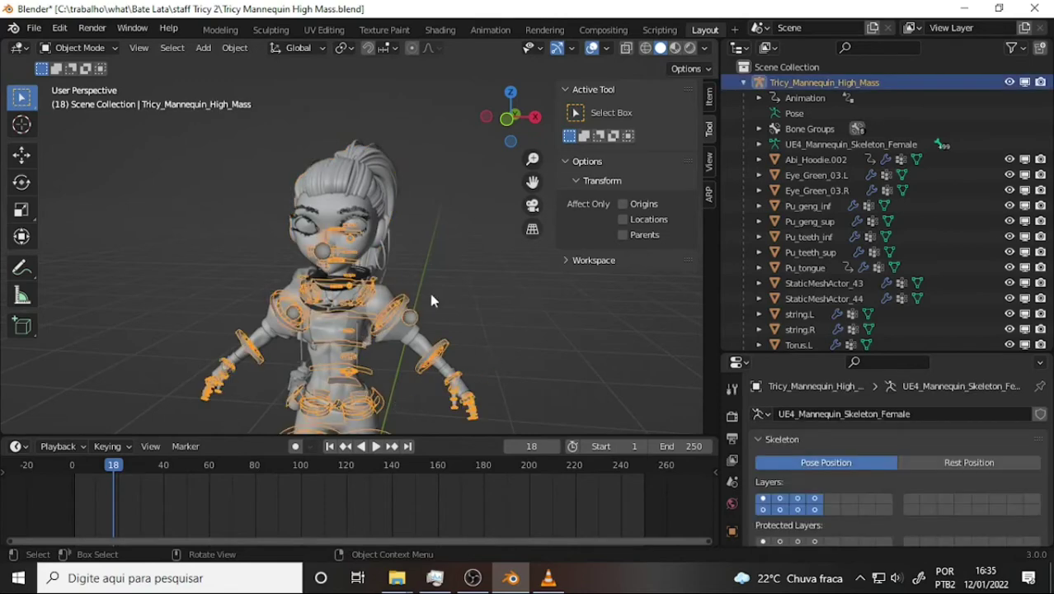
Put the armature in Pose Mode and test-move the CB_pelvis bone, then cancel it
left_click(89, 48)
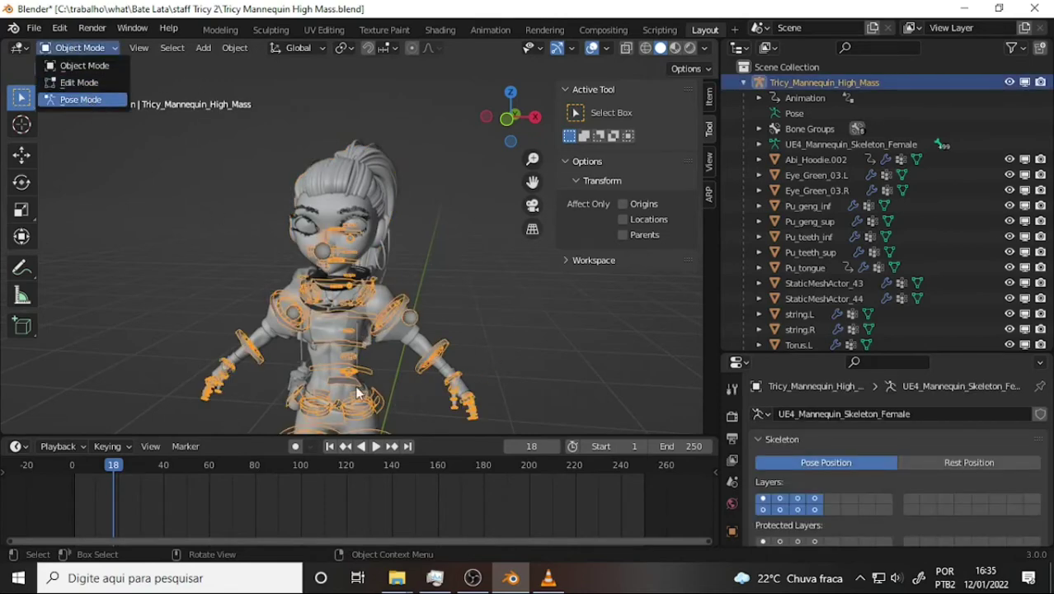
key("Return")
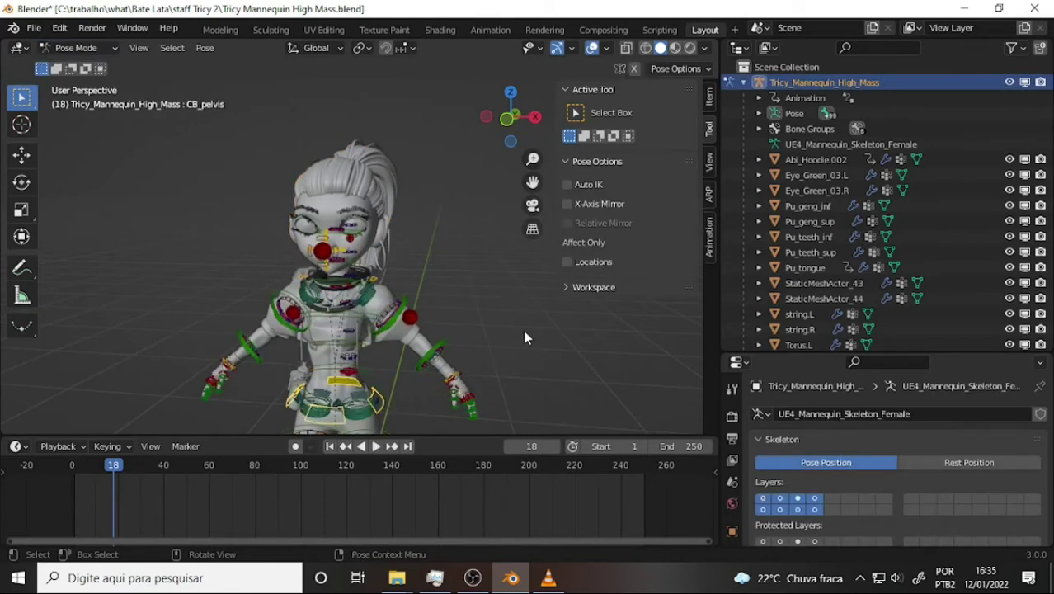
key("g")
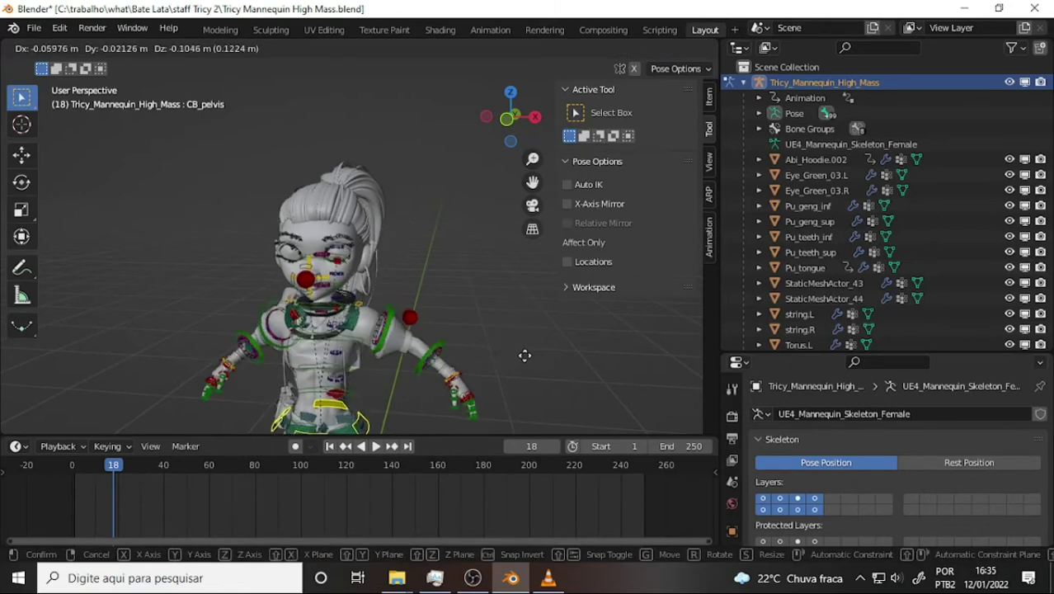
right_click(506, 299)
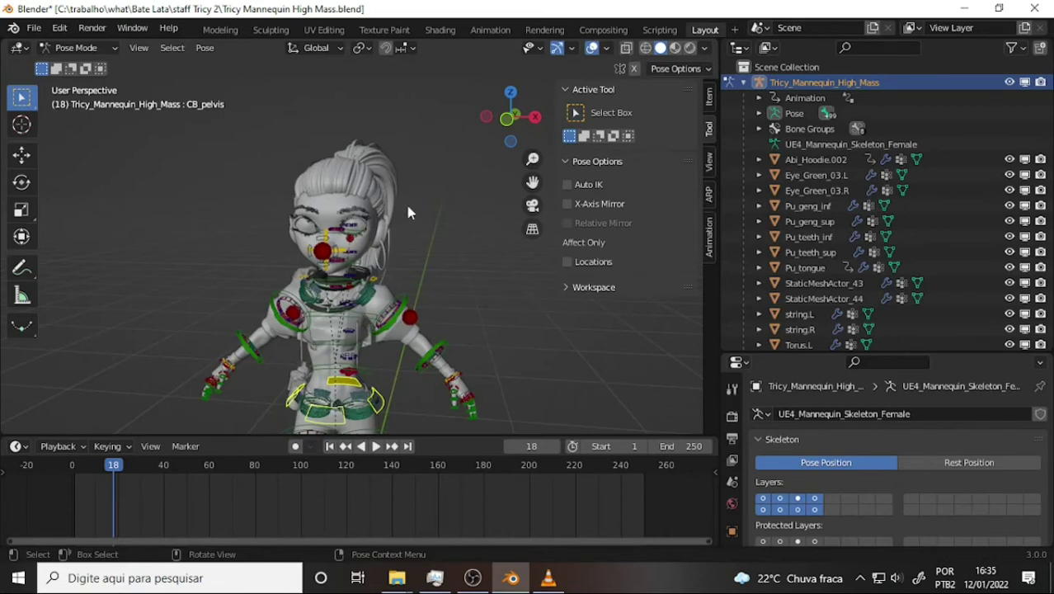
Return the rig to Object Mode and select the old hair object
middle_click_drag(460, 175, 440, 178)
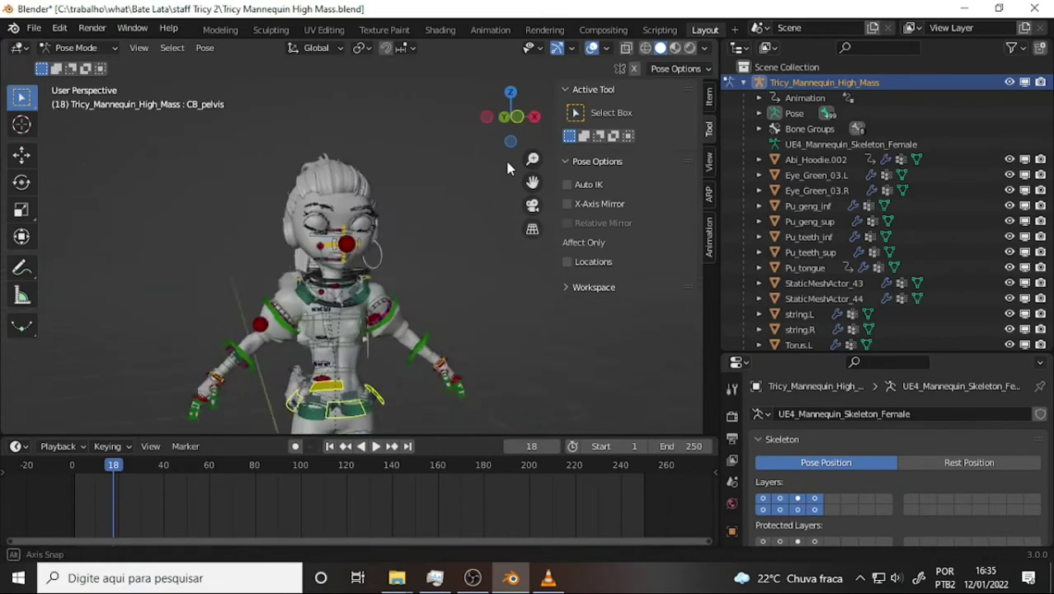
scroll(440, 185, "down", 2)
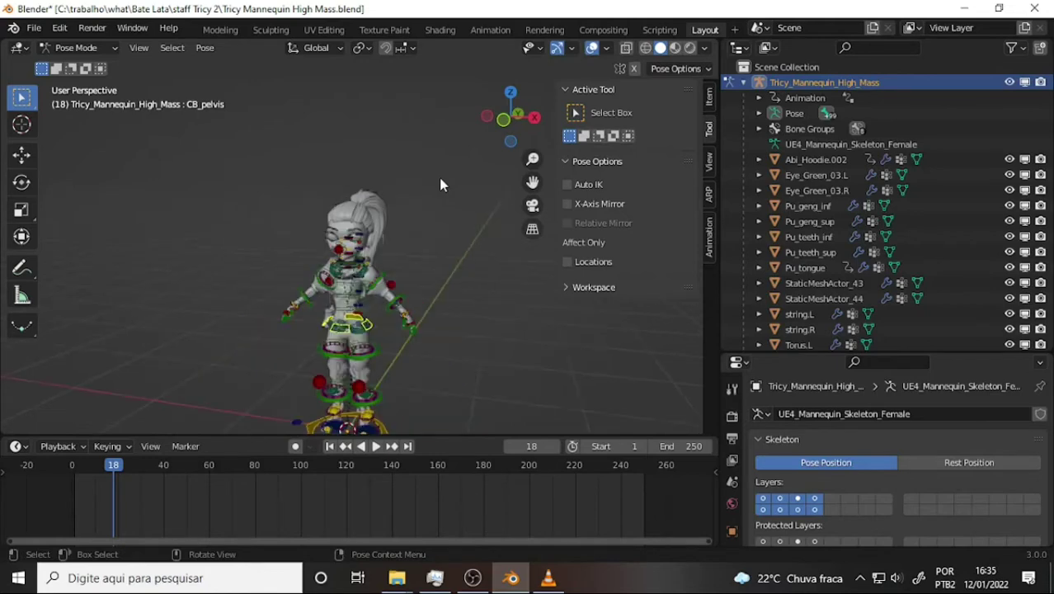
scroll(440, 184, "up", 10)
scroll(433, 173, "down", 8)
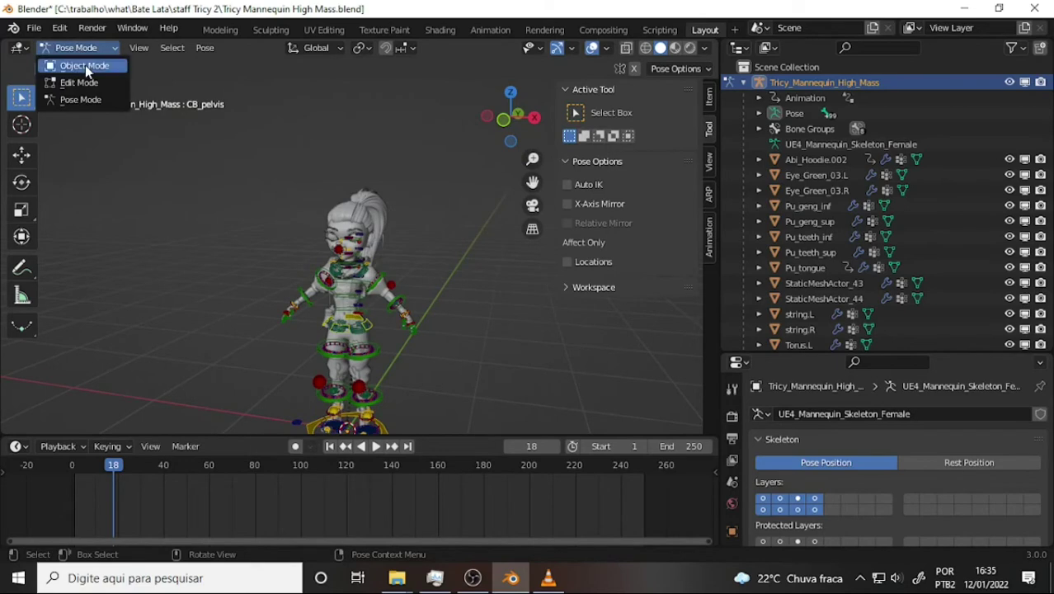
left_click(85, 65)
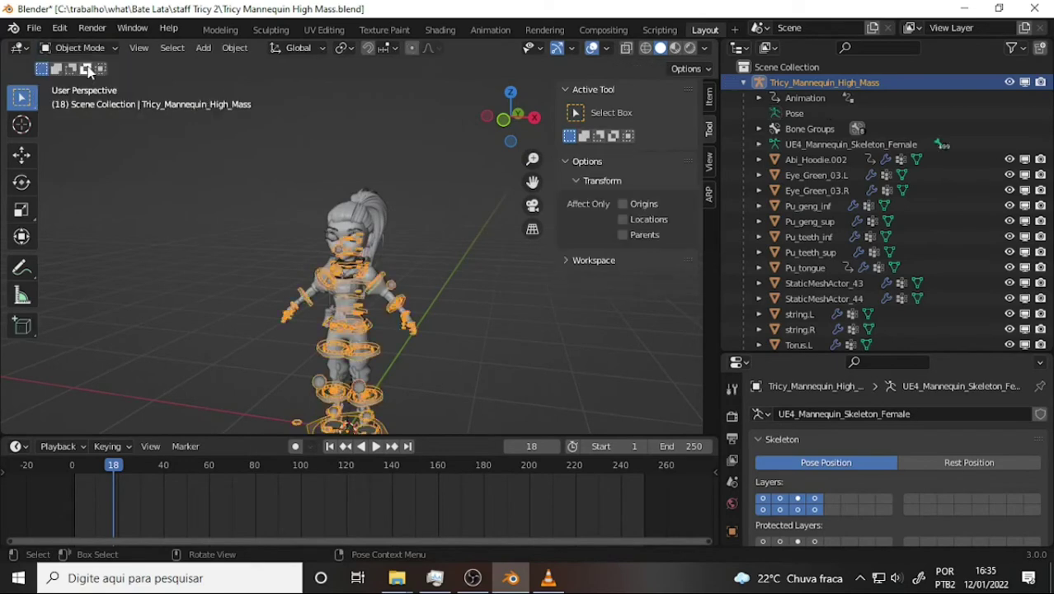
left_click(368, 221)
Delete the old hair object and paste in the four copied hair objects
key("Delete")
scroll(436, 183, "up", 4)
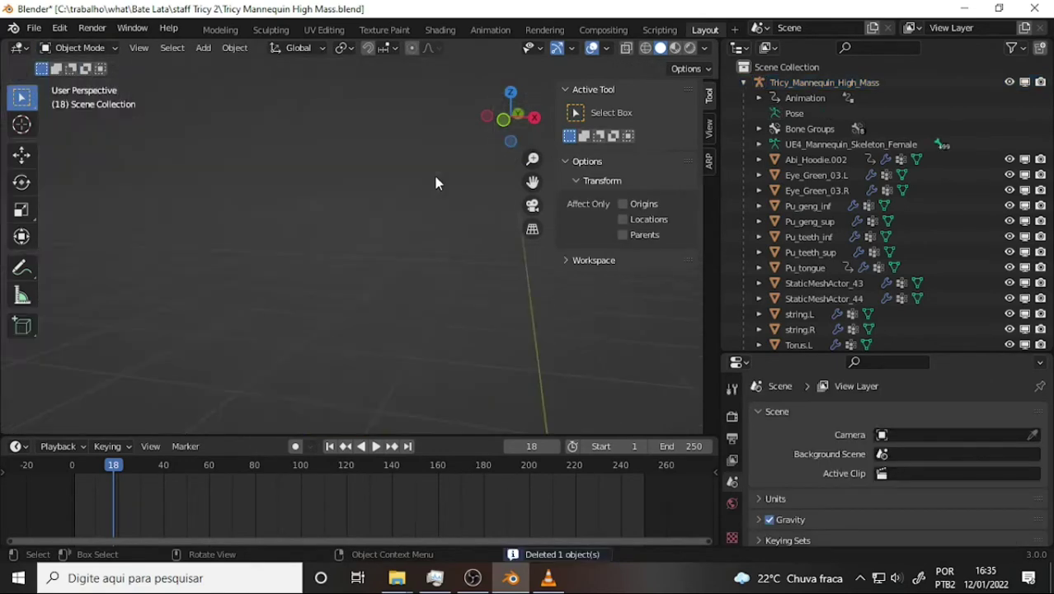
key("ctrl")
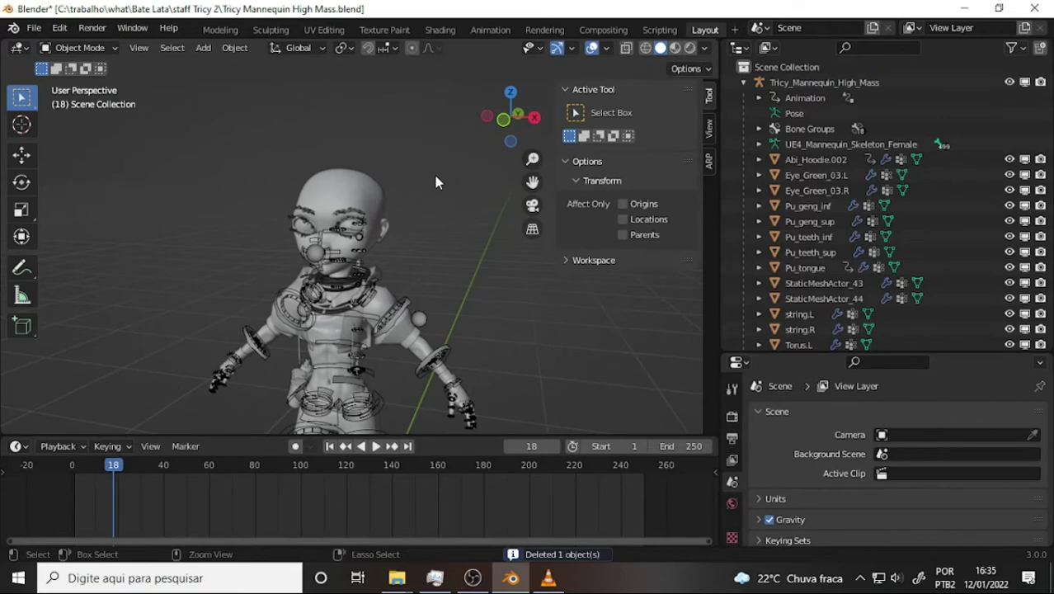
key("ctrl+v")
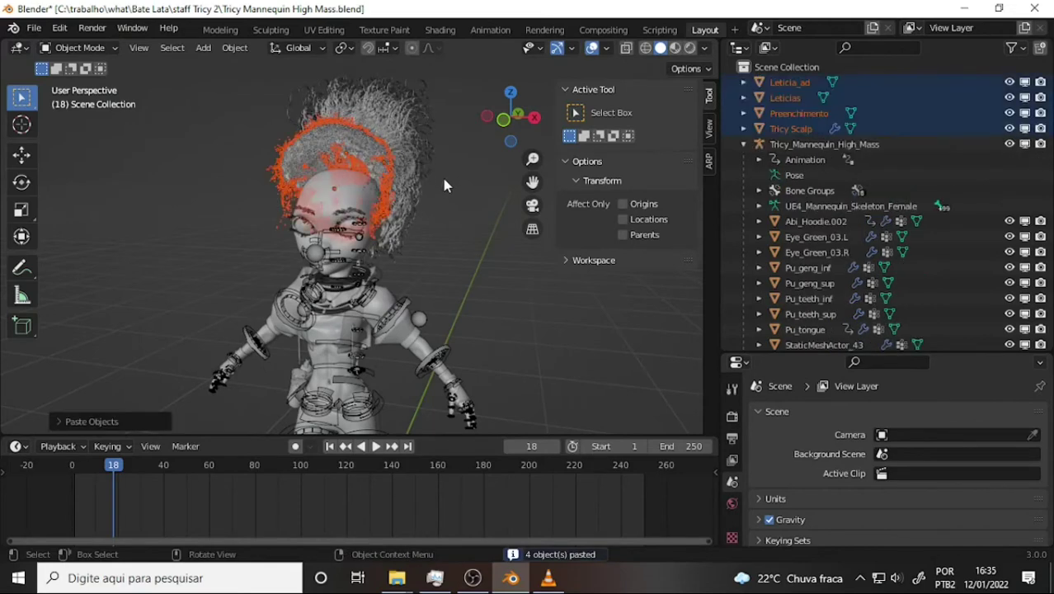
middle_click_drag(429, 175, 311, 172)
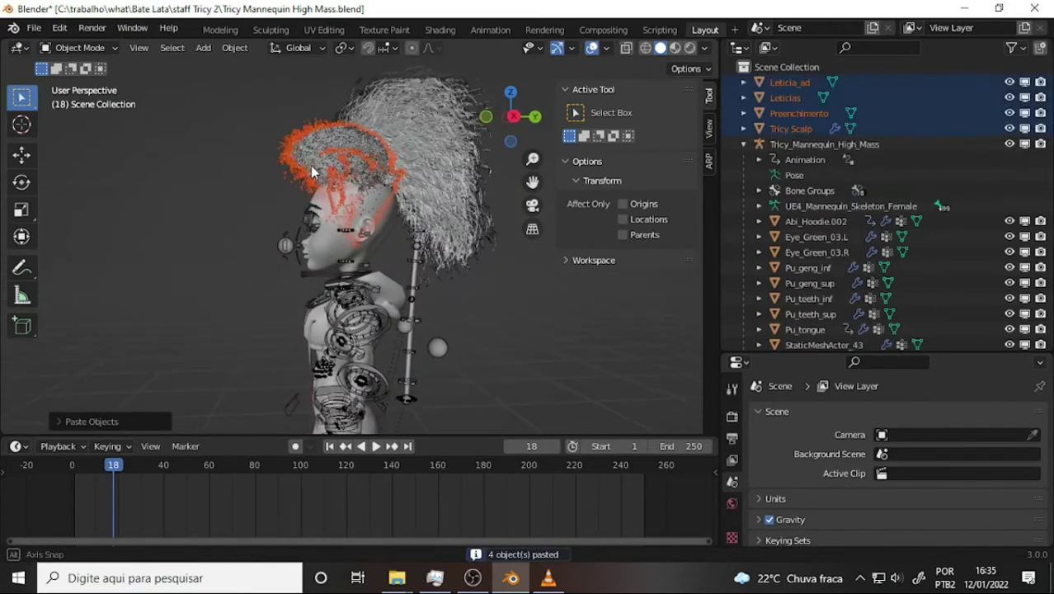
scroll(348, 167, "down", 5)
scroll(348, 168, "up", 3)
scroll(349, 167, "down", 1)
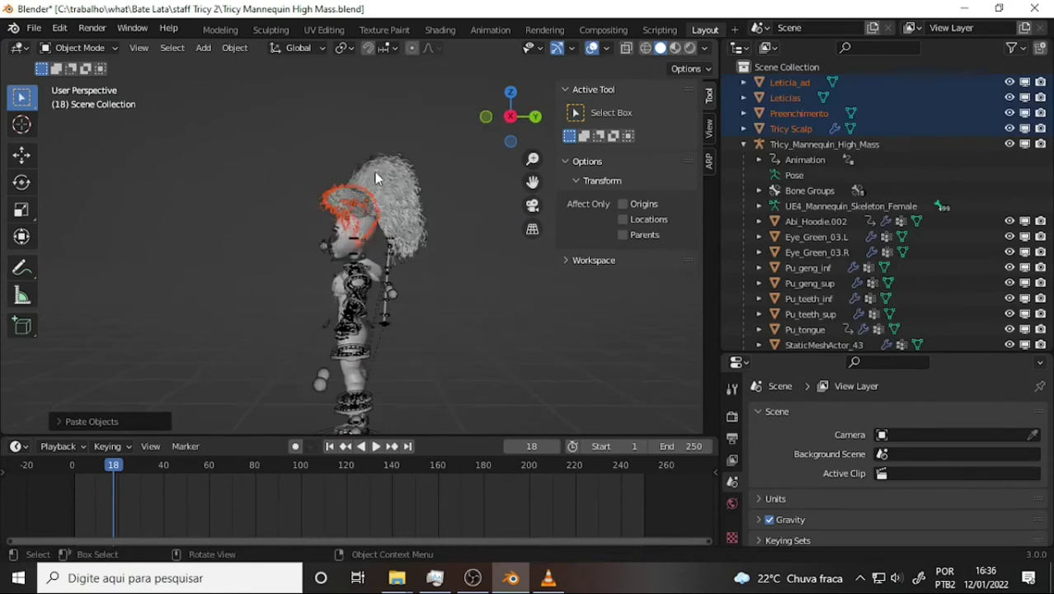
Move and scale the pasted curly hair so it sits on the mannequin's head
key("g")
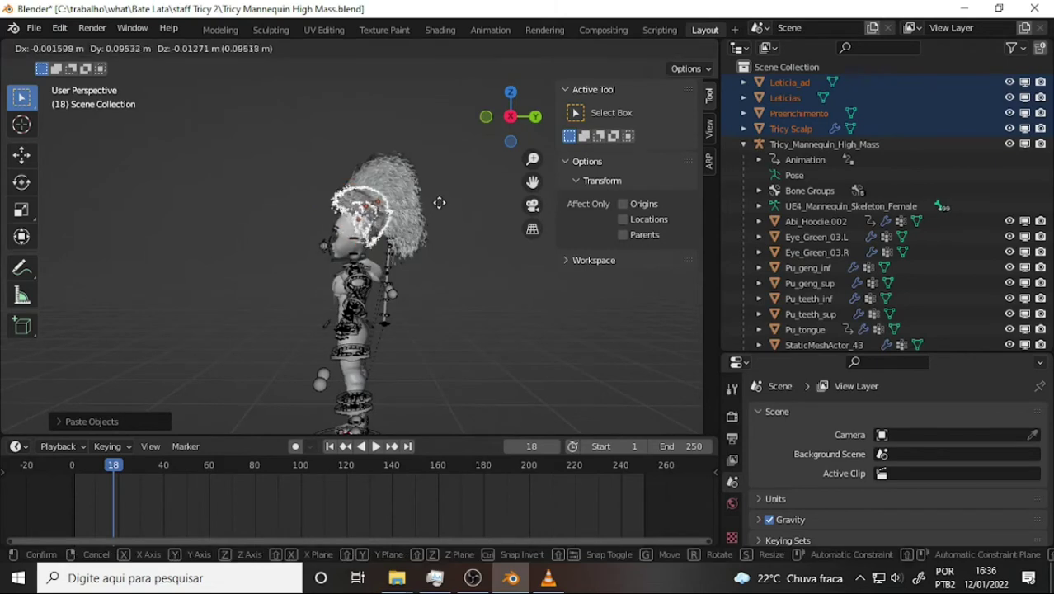
left_click(447, 215)
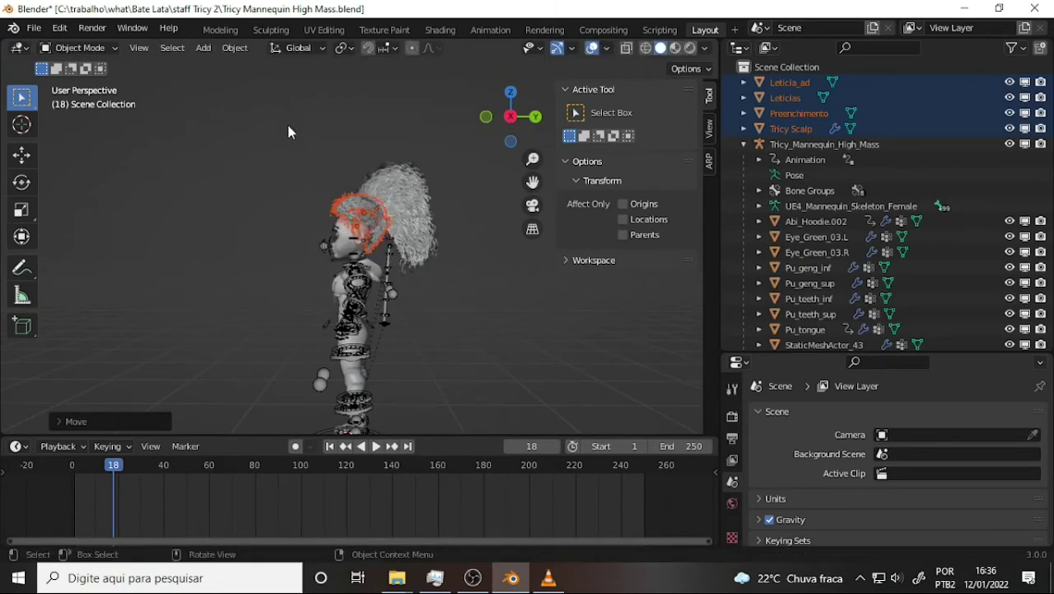
key("s")
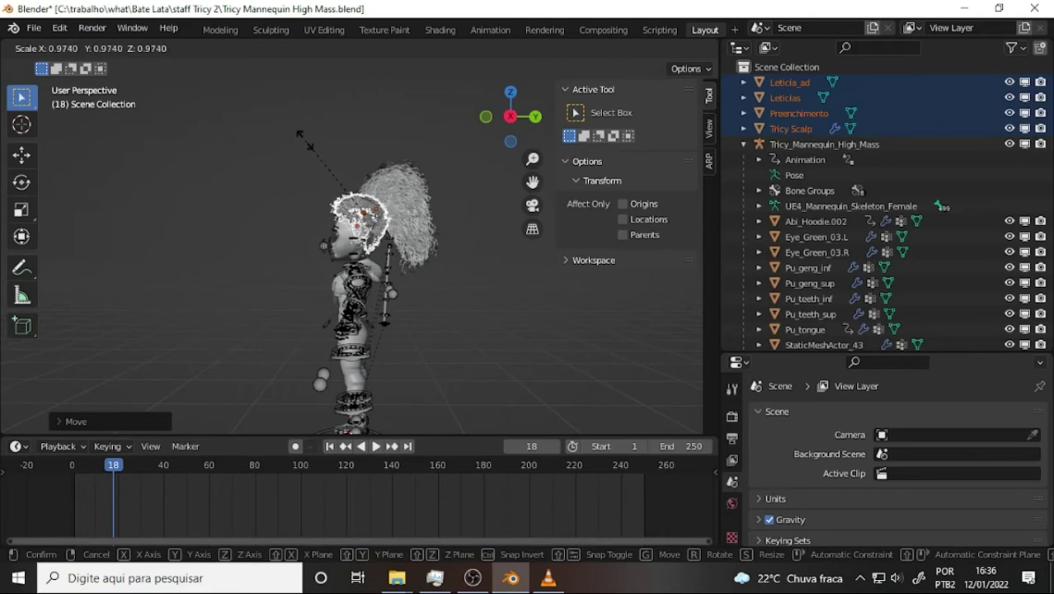
left_click(295, 142)
mouse_move(295, 142)
middle_mouse_down()
mouse_move(358, 141)
mouse_move(491, 194)
mouse_move(481, 156)
mouse_move(464, 150)
mouse_move(313, 146)
middle_mouse_up()
key("KP_Decimal")
key("g")
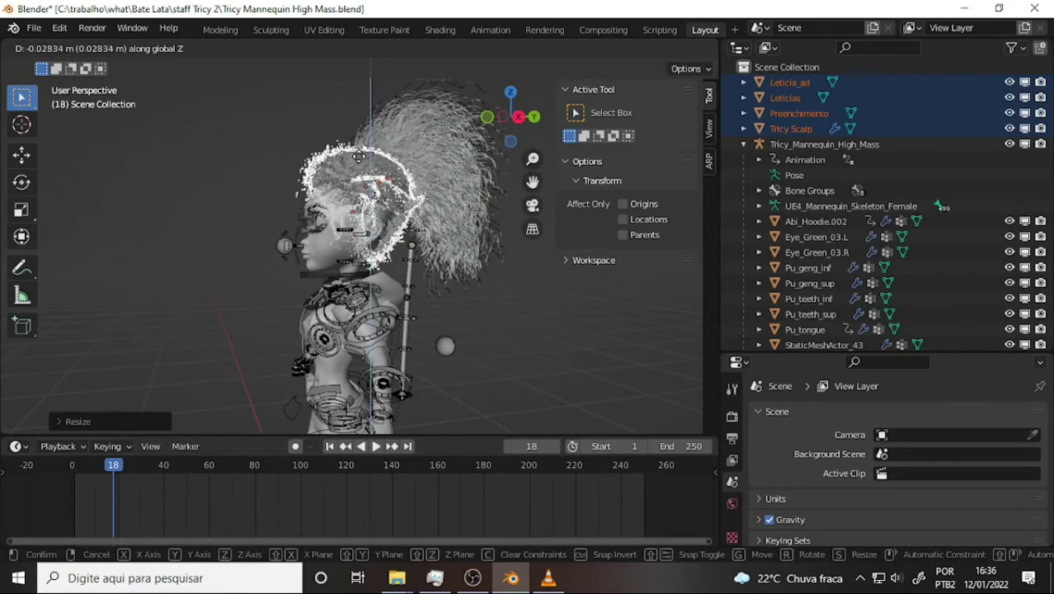
left_click(322, 155)
mouse_move(321, 155)
middle_mouse_down()
mouse_move(299, 159)
mouse_move(609, 168)
mouse_move(274, 162)
mouse_move(437, 161)
mouse_move(369, 158)
middle_mouse_up()
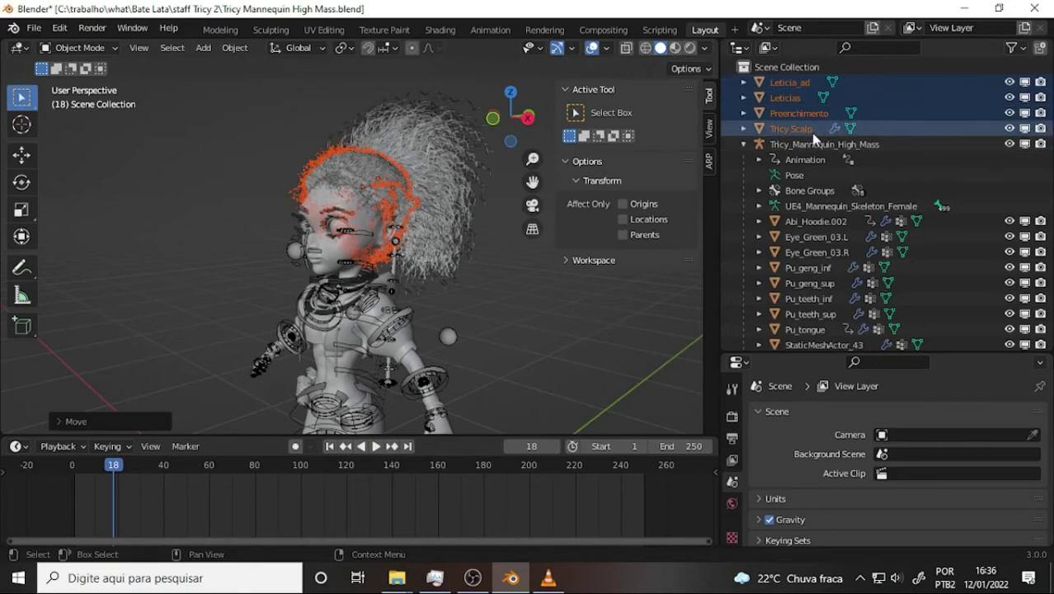
mouse_move(423, 261)
middle_mouse_down()
mouse_move(471, 269)
mouse_move(428, 274)
middle_mouse_up()
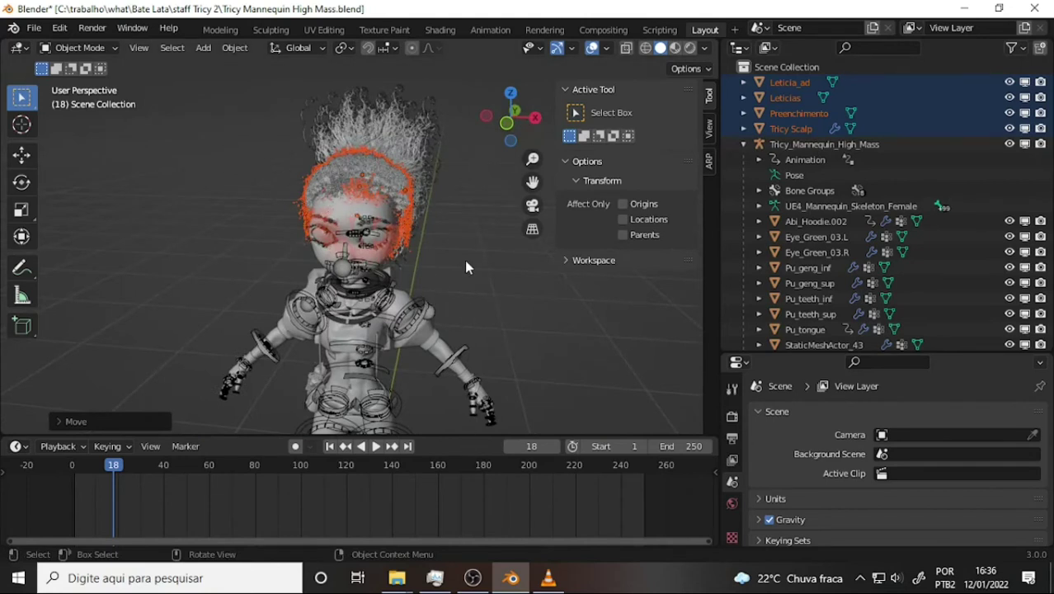
Open Tricy Mannequin High Particle.blend from recent files, discarding unsaved changes
left_click(34, 28)
mouse_move(71, 76)
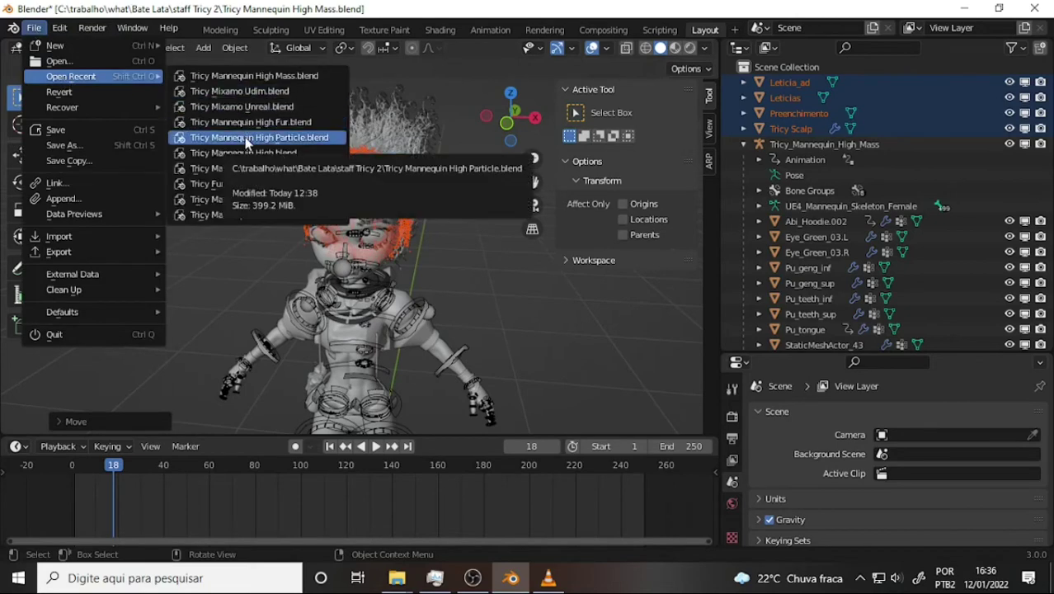
left_click(221, 139)
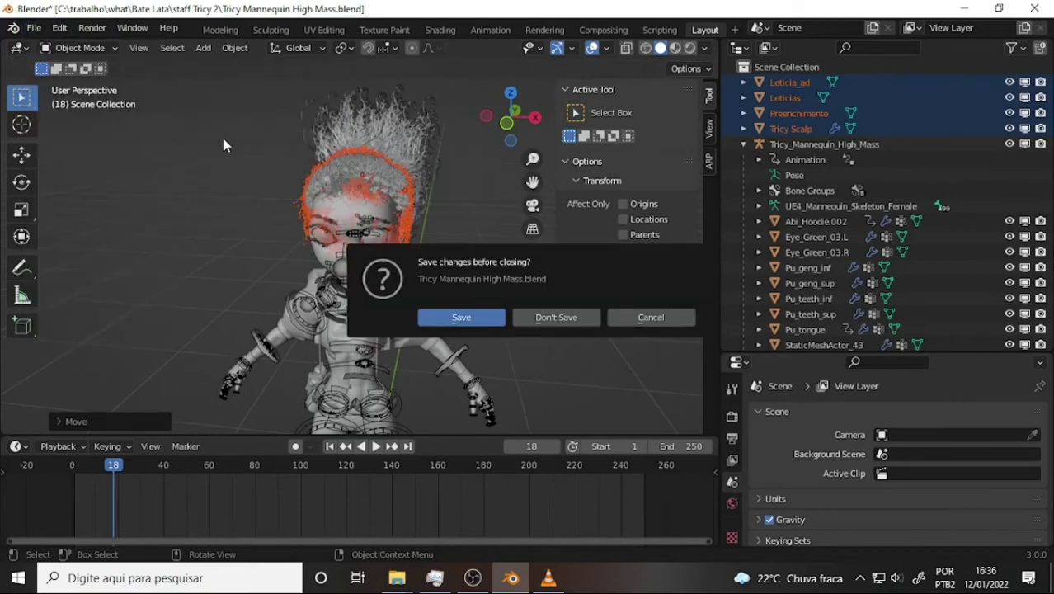
left_click(551, 322)
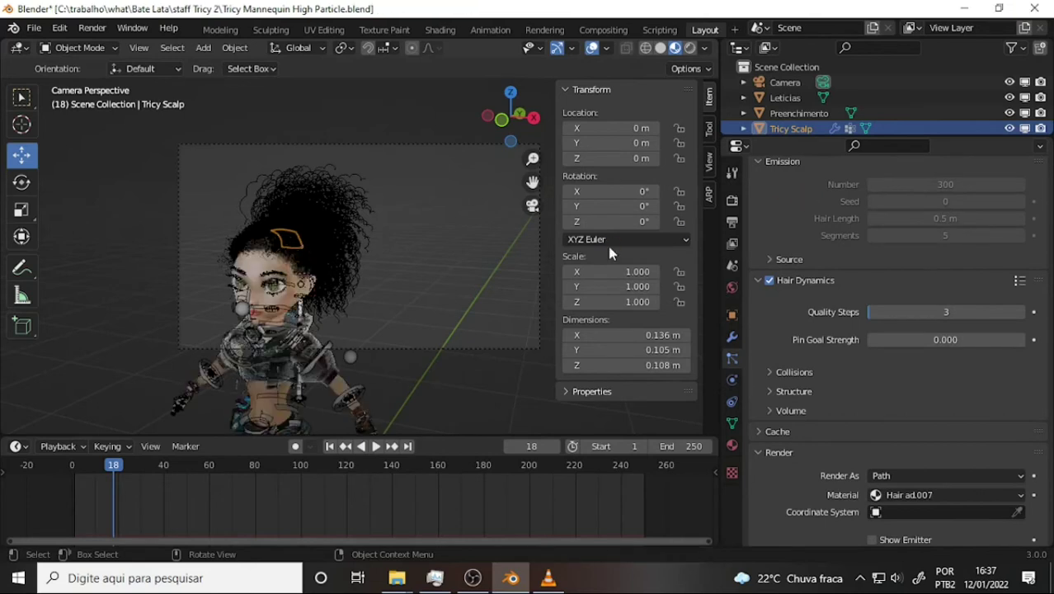
Select Tricy Scalp, render frame 18 as an image, then close the render window
left_click_drag(532, 182, 484, 225)
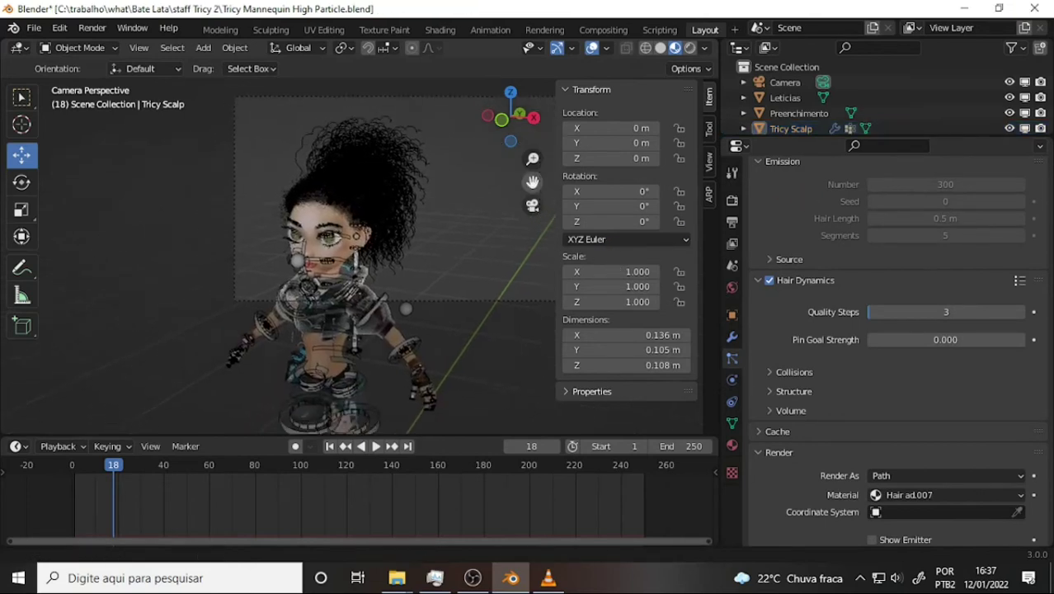
scroll(485, 225, "up", 1)
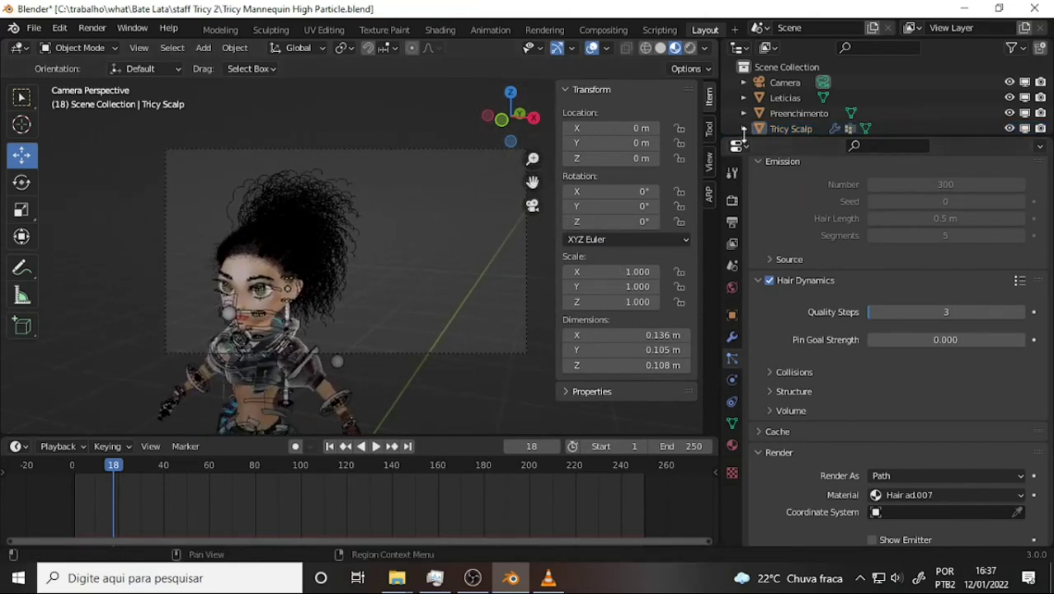
scroll(430, 221, "up", 2)
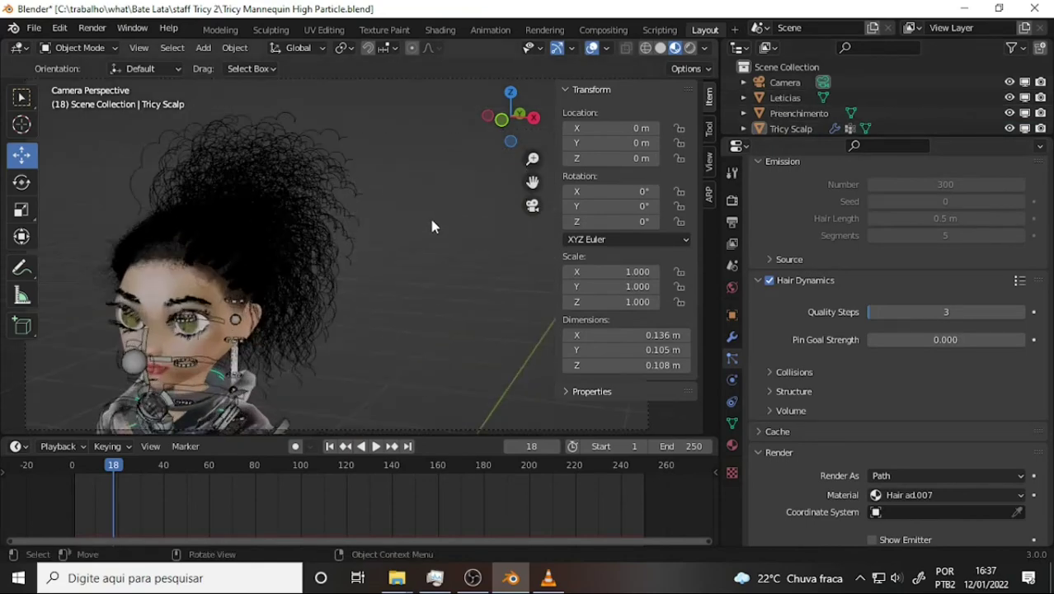
left_click(274, 185)
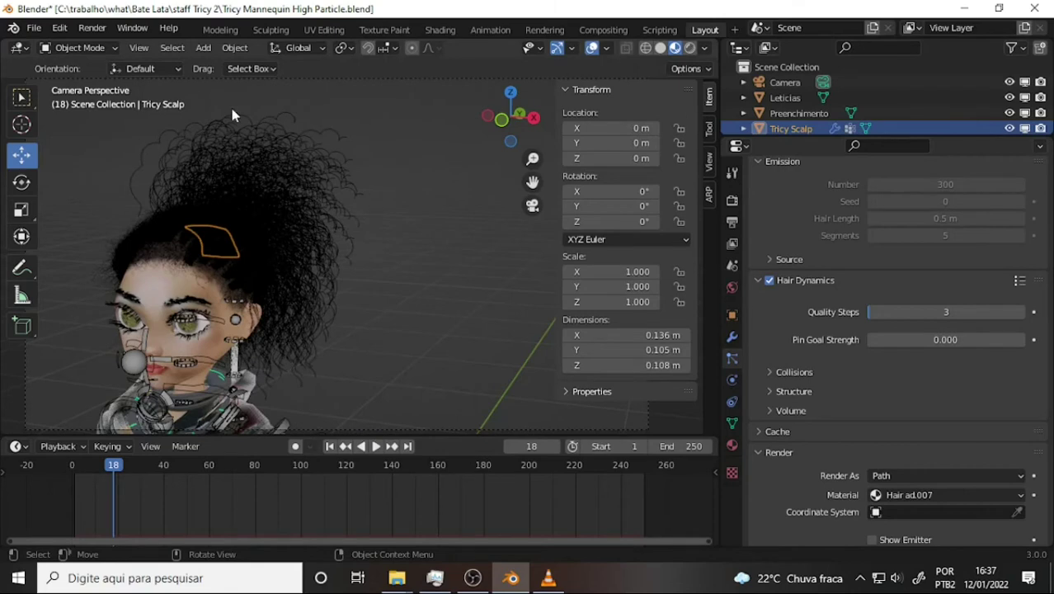
left_click(92, 27)
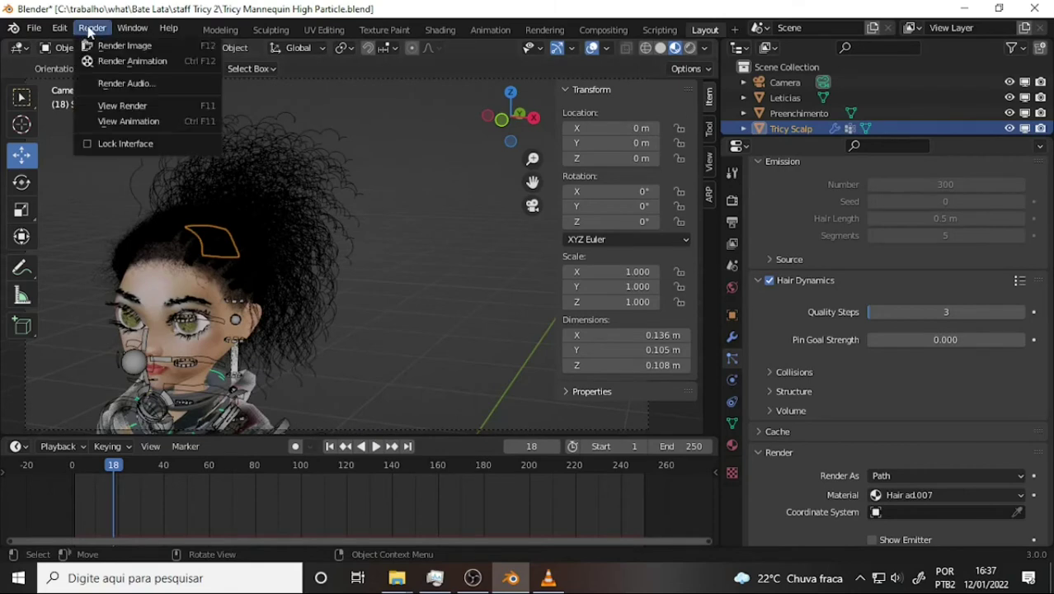
left_click(128, 47)
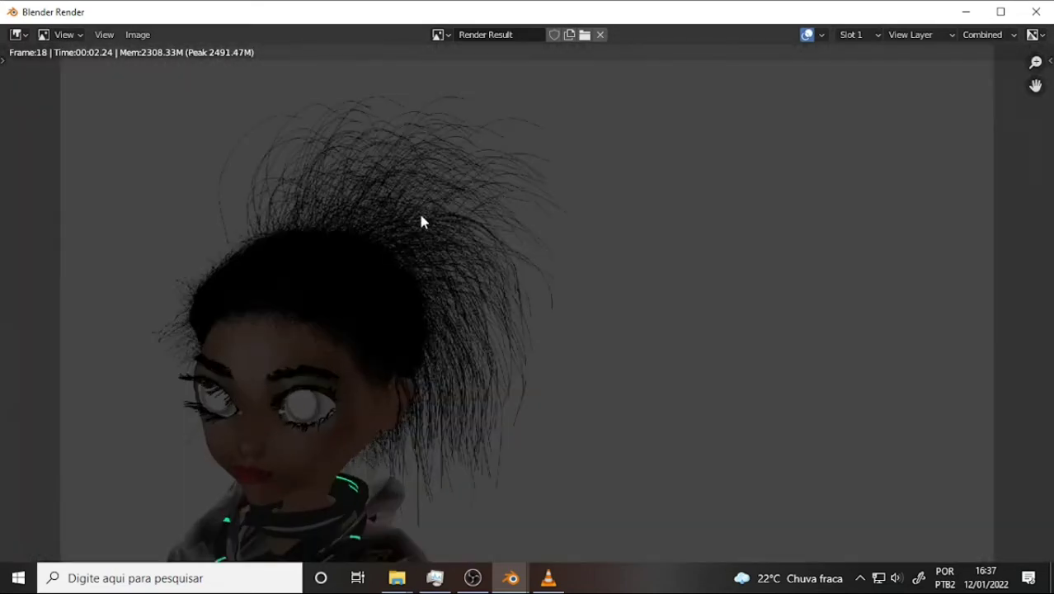
left_click(1036, 22)
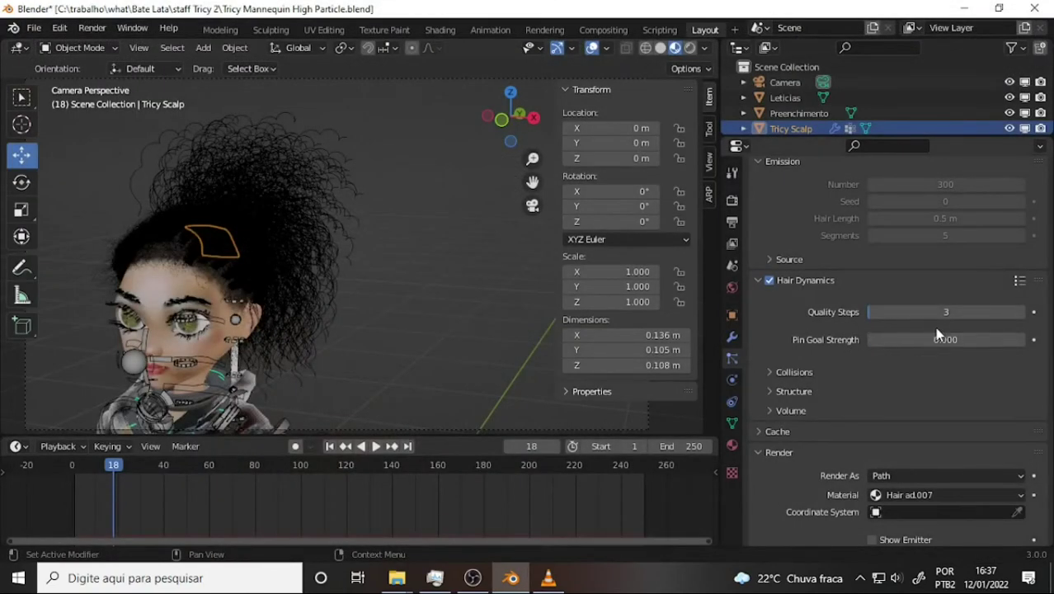
Set the hair dynamics collision Quality to 5
left_click(947, 316)
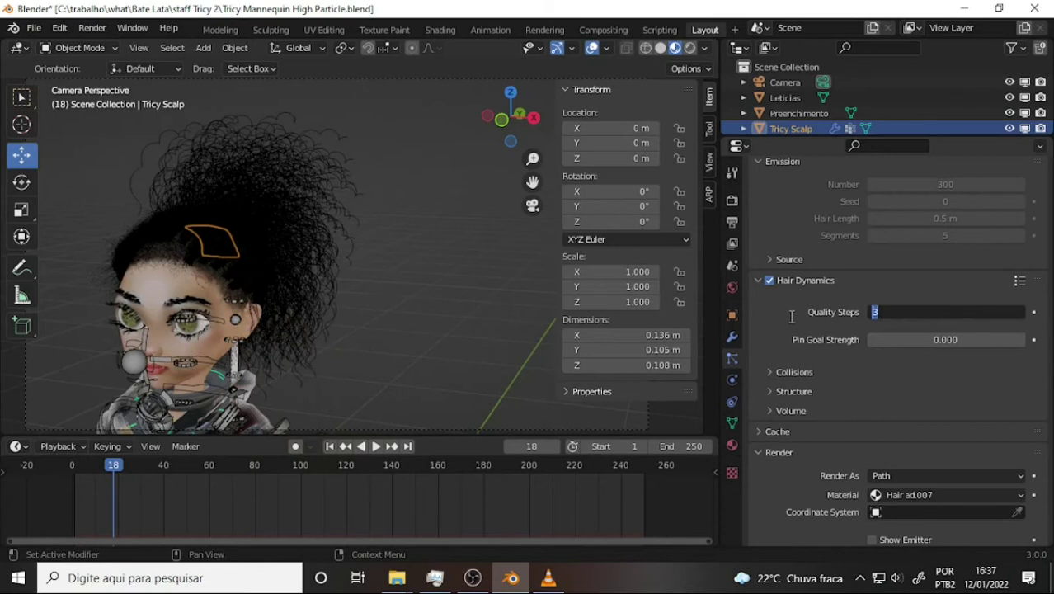
type("6")
key("Return")
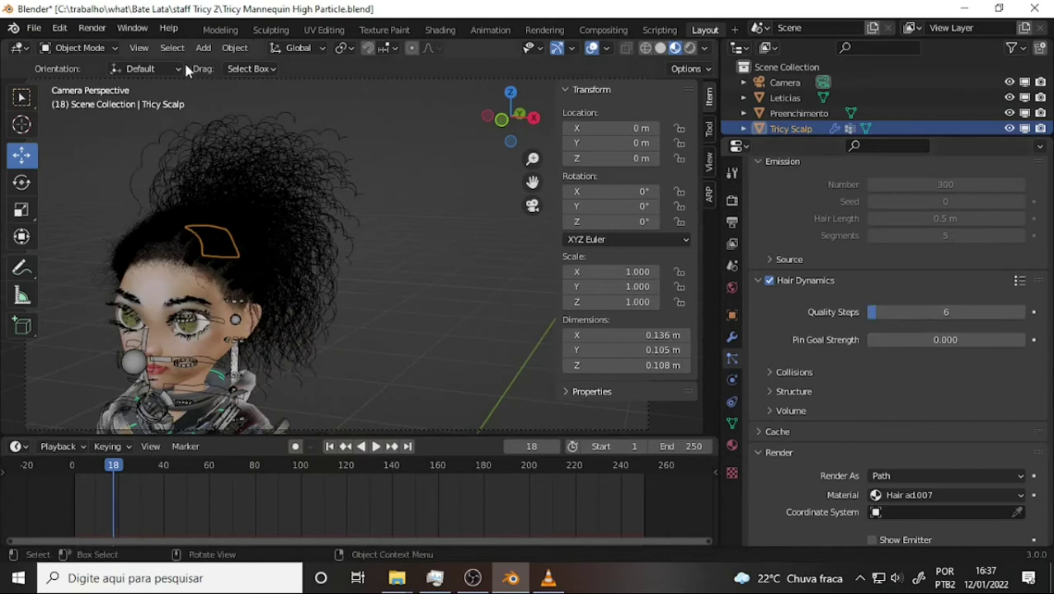
left_click(927, 370)
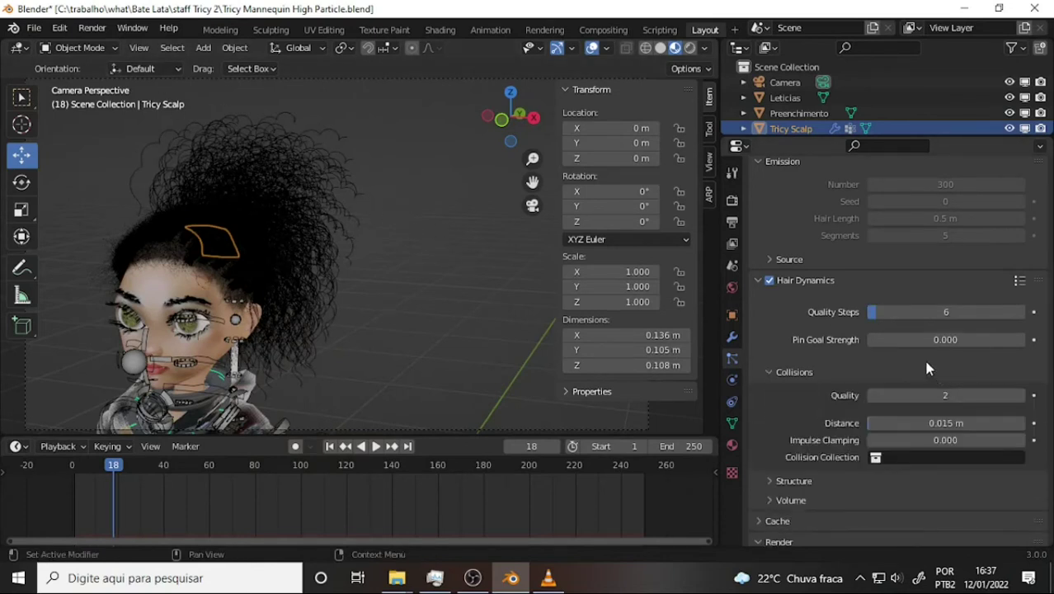
left_click(942, 313)
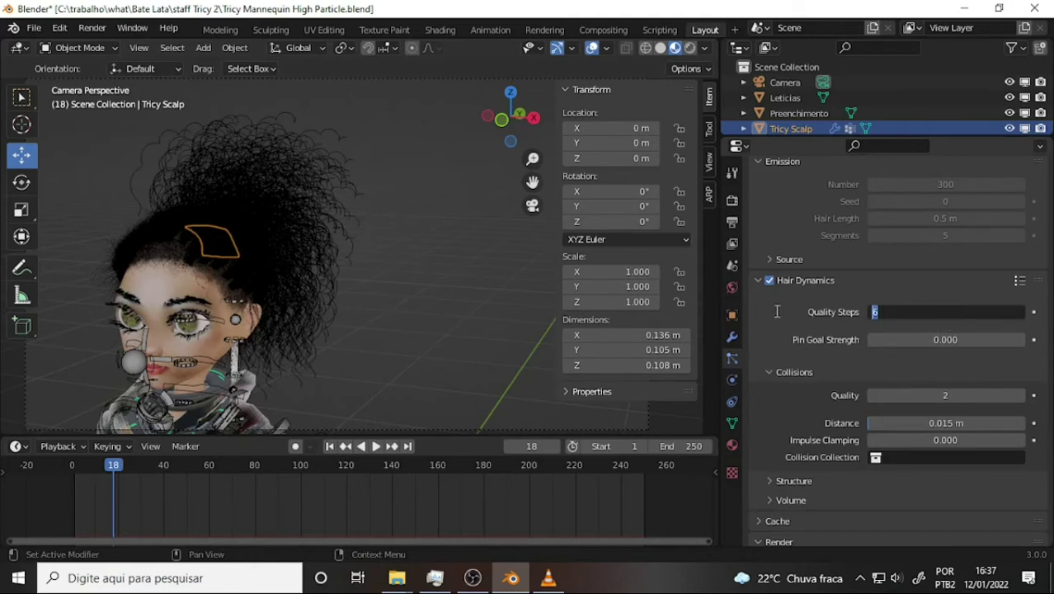
type("3")
key("Return")
left_click(945, 396)
type("5")
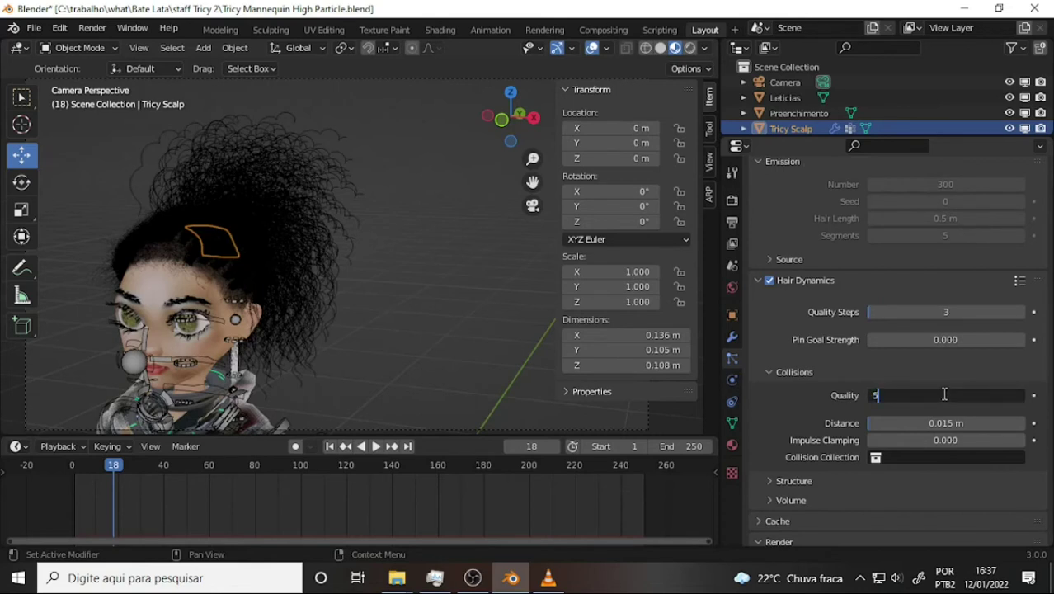
key("Return")
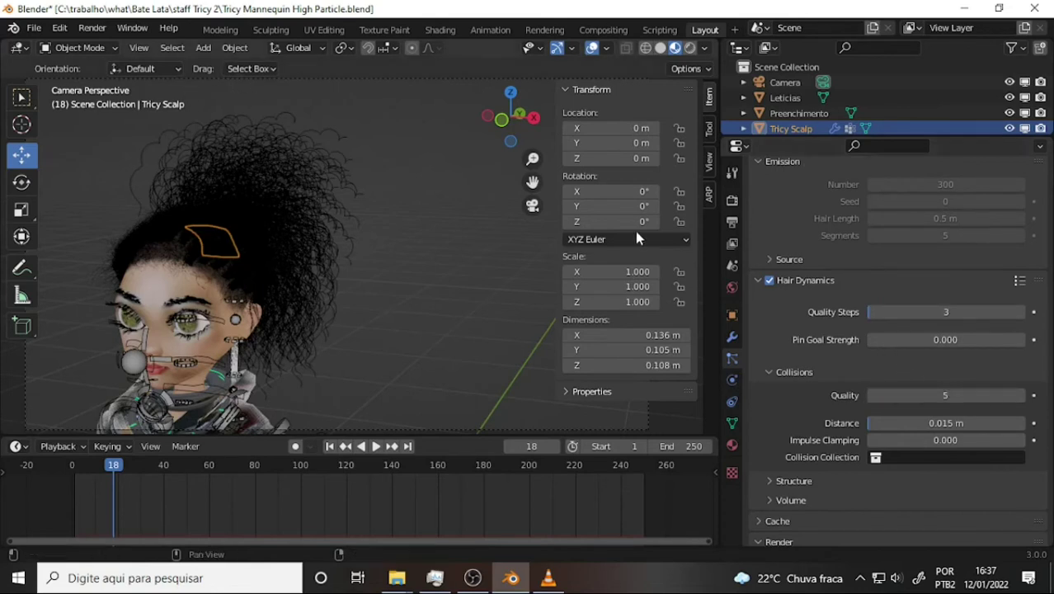
Set the hair dynamics Quality Steps to 6
scroll(898, 253, "up", 4)
scroll(907, 247, "up", 2)
scroll(936, 243, "down", 4)
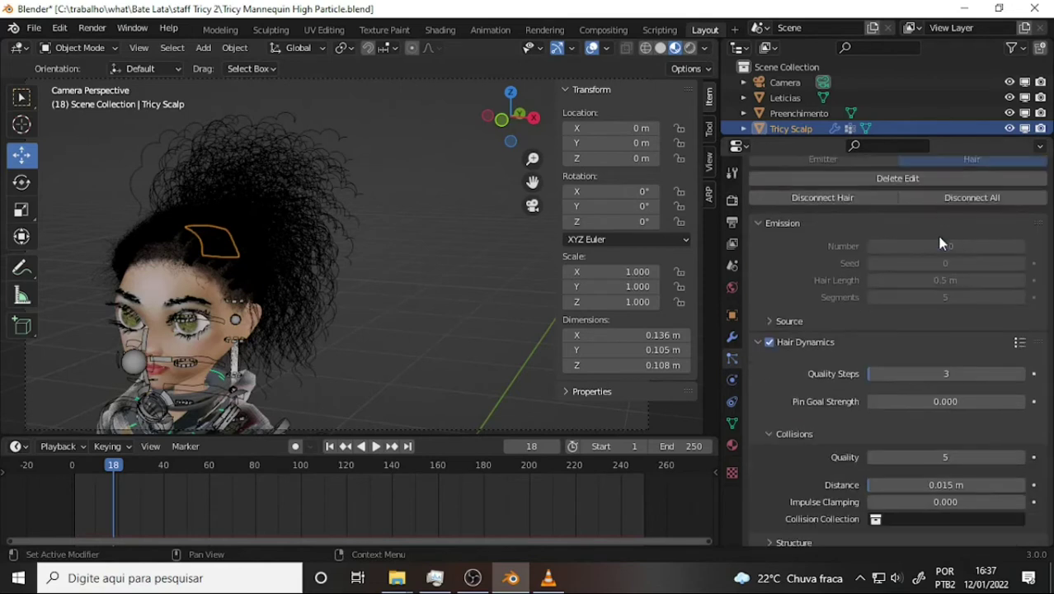
scroll(939, 240, "down", 2)
left_click(945, 312)
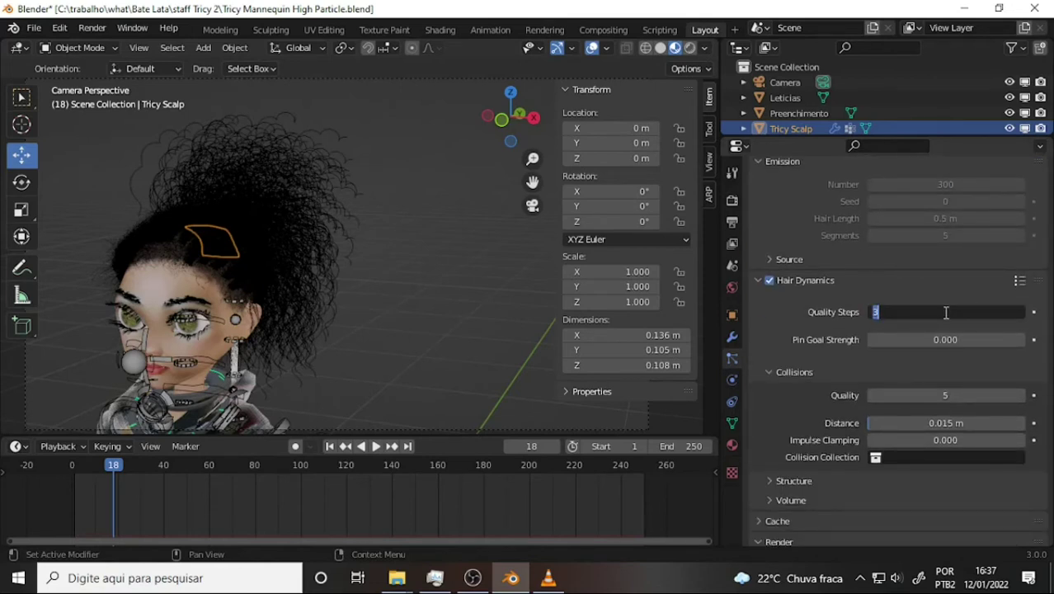
type("6")
key("Return")
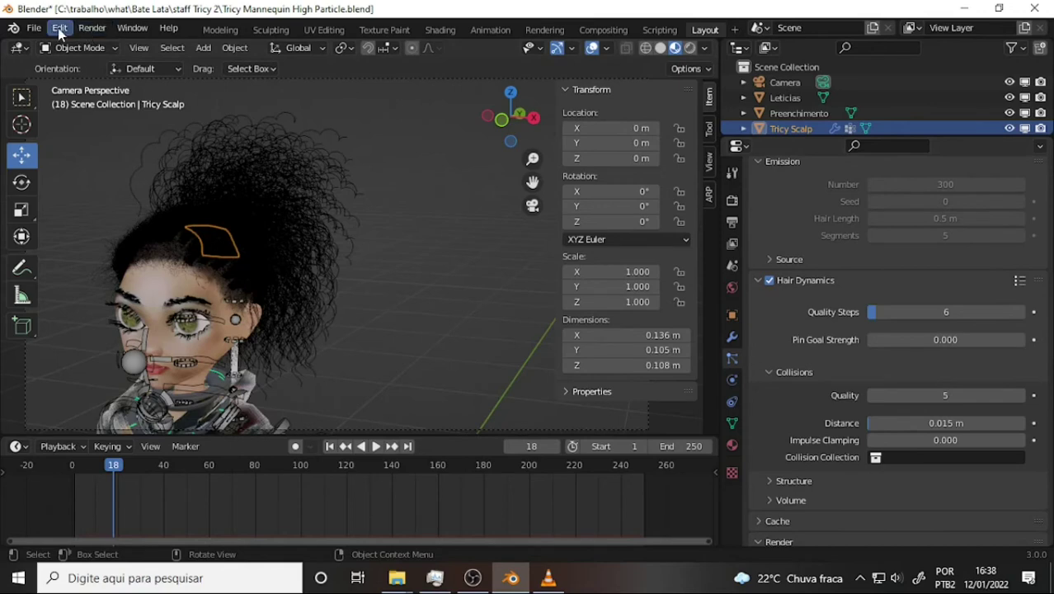
left_click(59, 31)
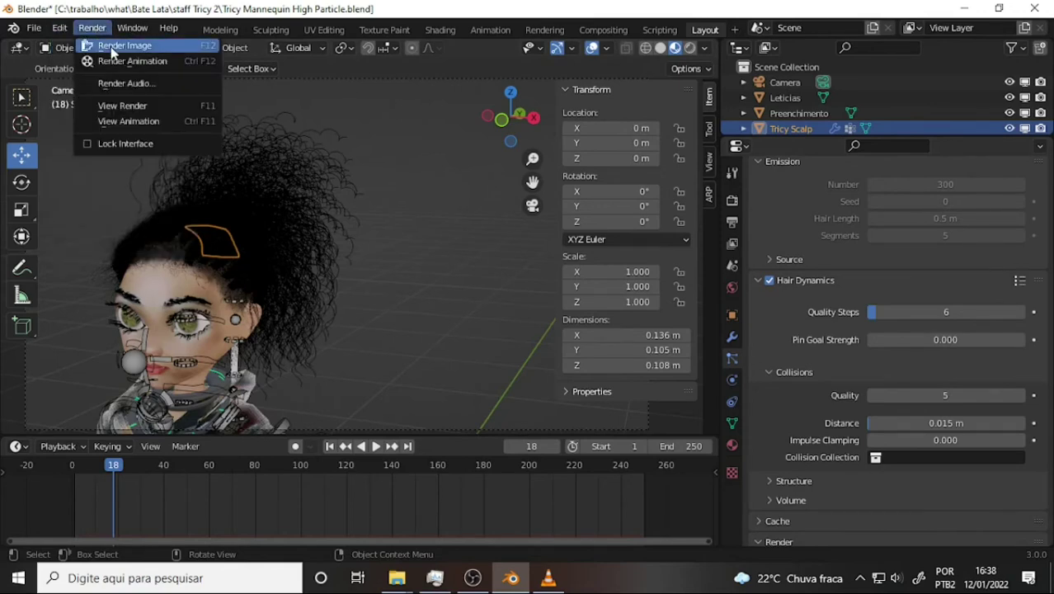
left_click(111, 46)
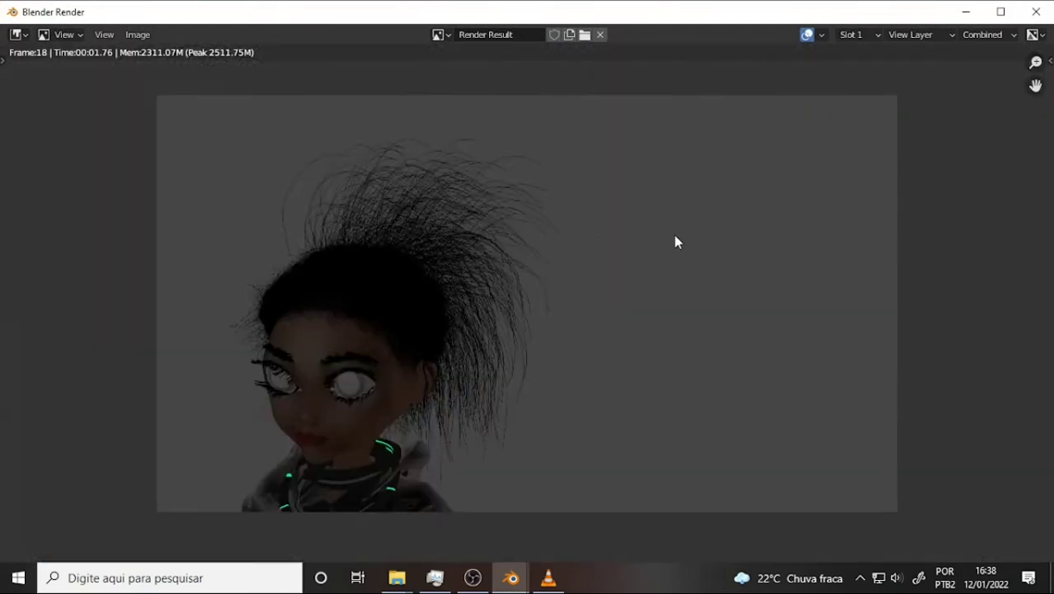
left_click(1035, 13)
scroll(886, 268, "down", 2)
scroll(886, 268, "down", 1)
Recheck the hair collision Quality, keeping it at 5
scroll(887, 268, "down", 1)
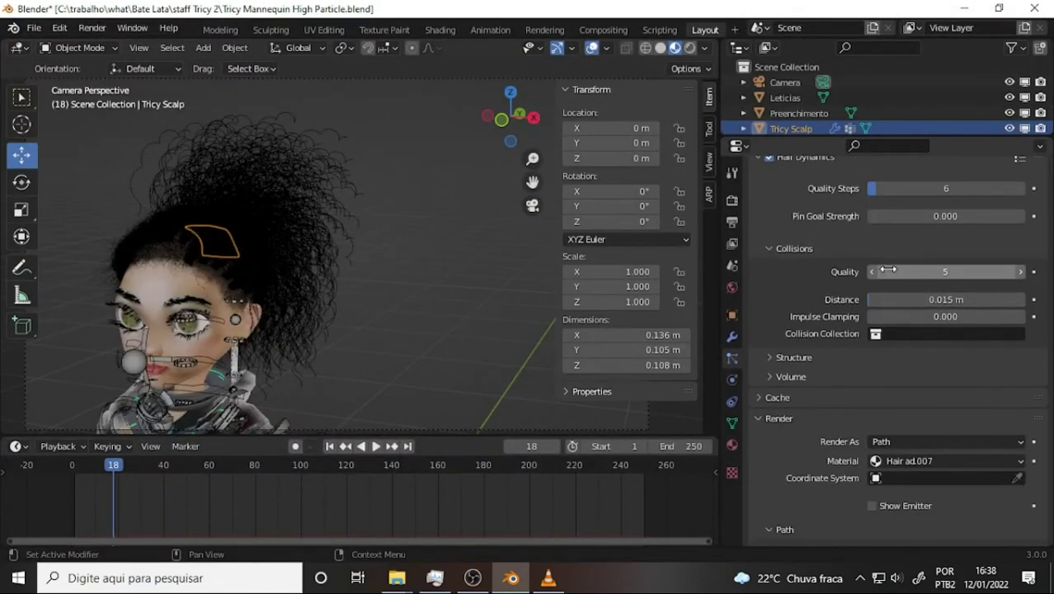
scroll(889, 268, "down", 1)
scroll(889, 266, "down", 1)
scroll(890, 266, "down", 1)
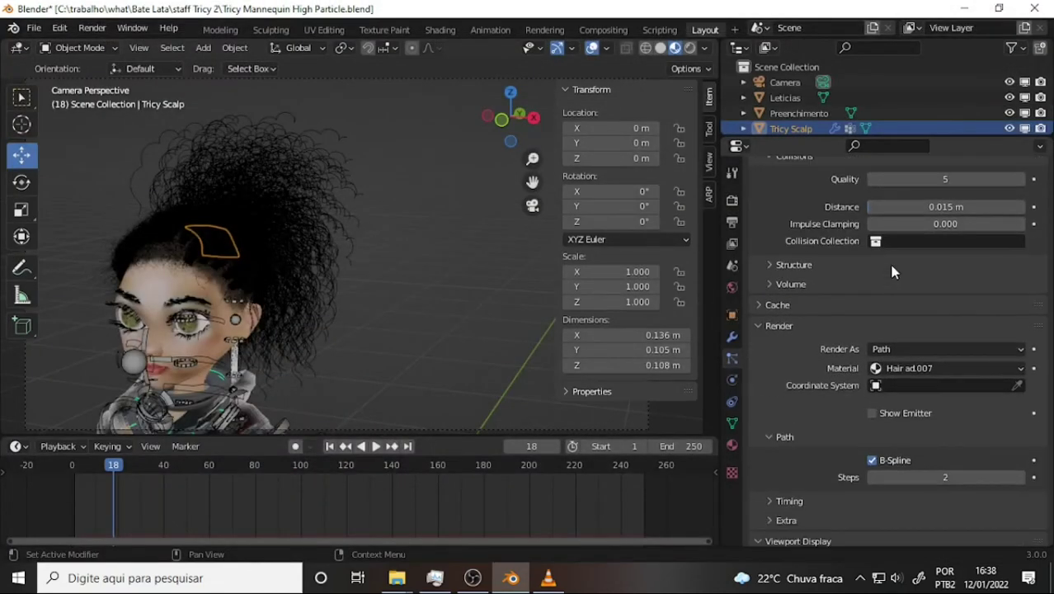
scroll(893, 268, "up", 2)
left_click(949, 240)
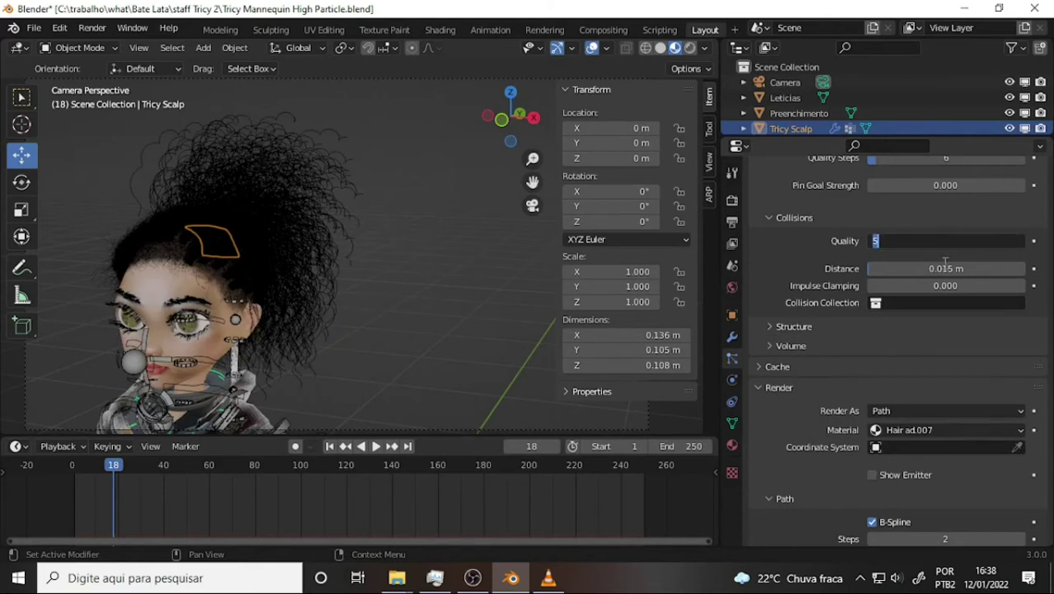
type("3")
key("Return")
Raise the hair path render Steps from 2 to 5
scroll(906, 341, "down", 3)
scroll(903, 338, "down", 1)
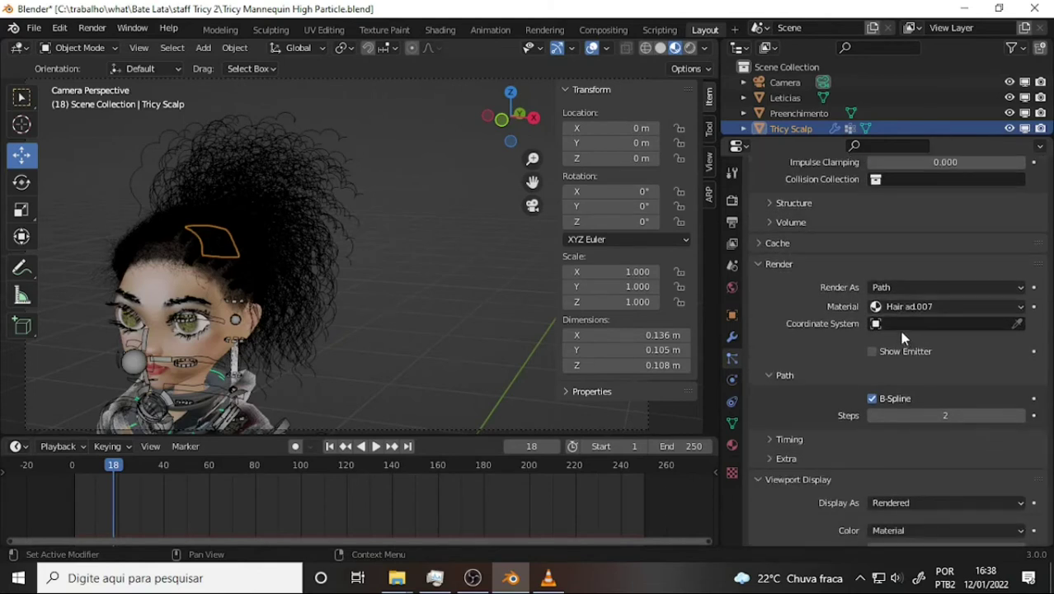
scroll(903, 336, "down", 2)
left_click(950, 353)
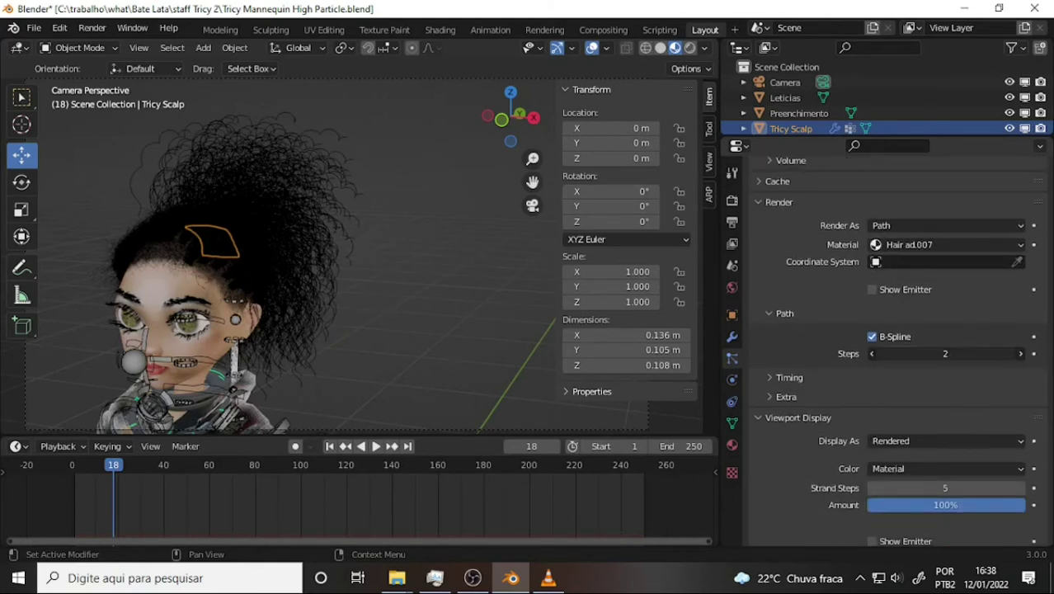
type("5")
key("Return")
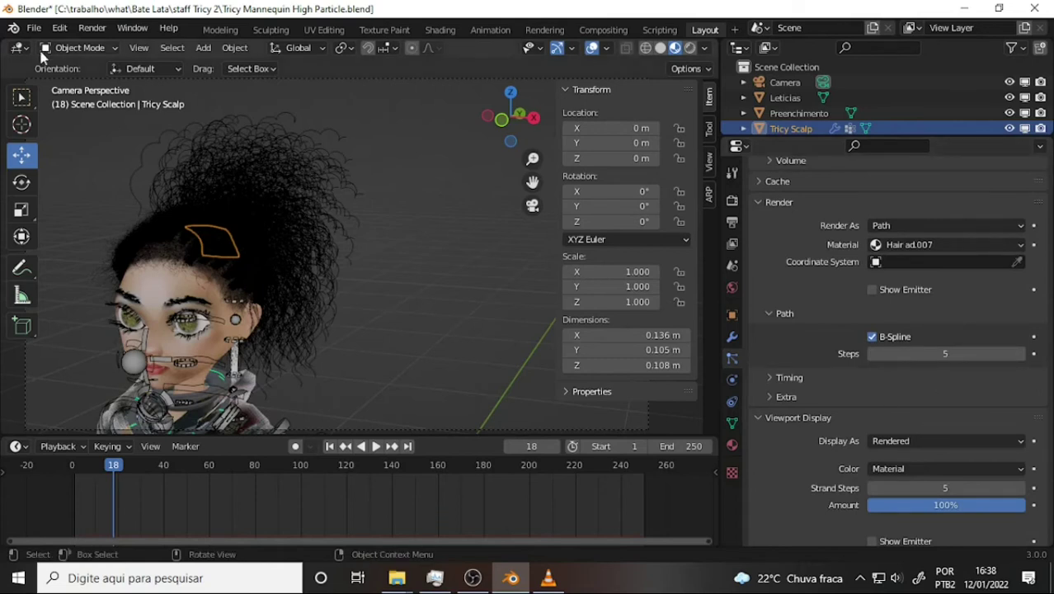
left_click(60, 28)
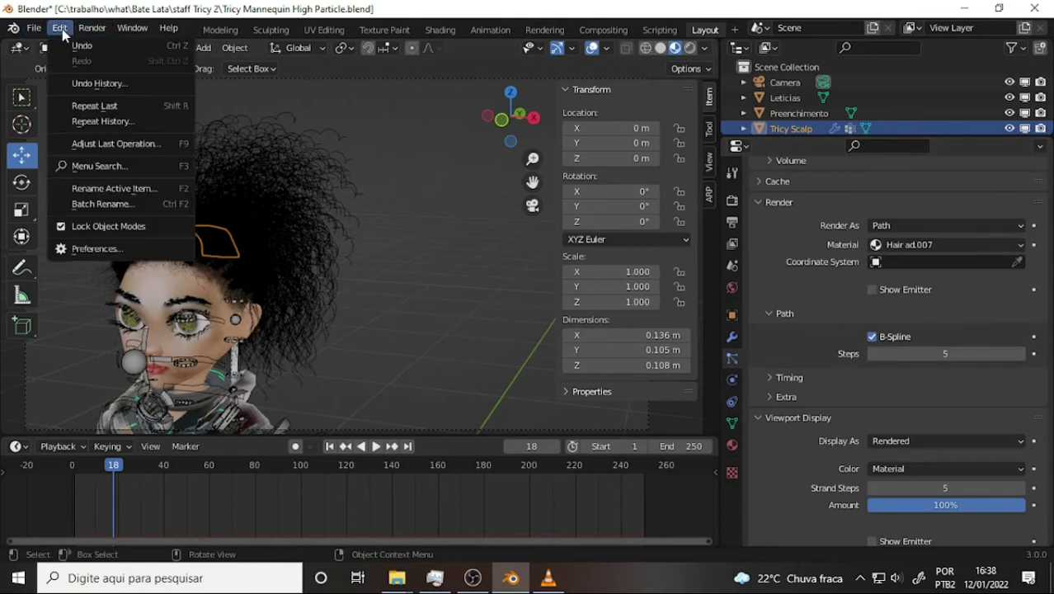
key("Escape")
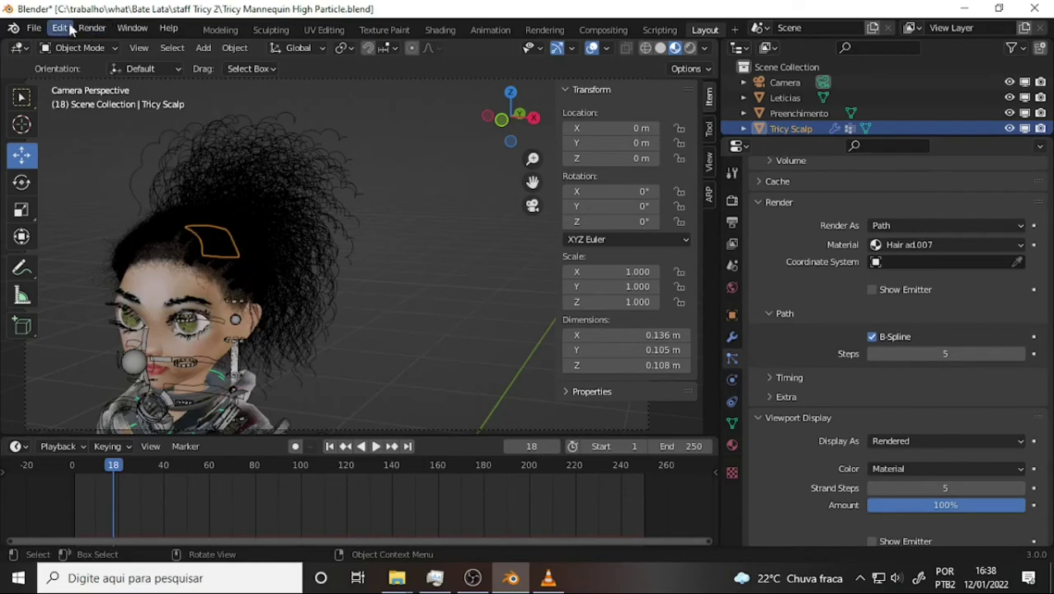
left_click(92, 29)
Render frame 18, zoom in to inspect the curls, then close the render window
left_click(110, 44)
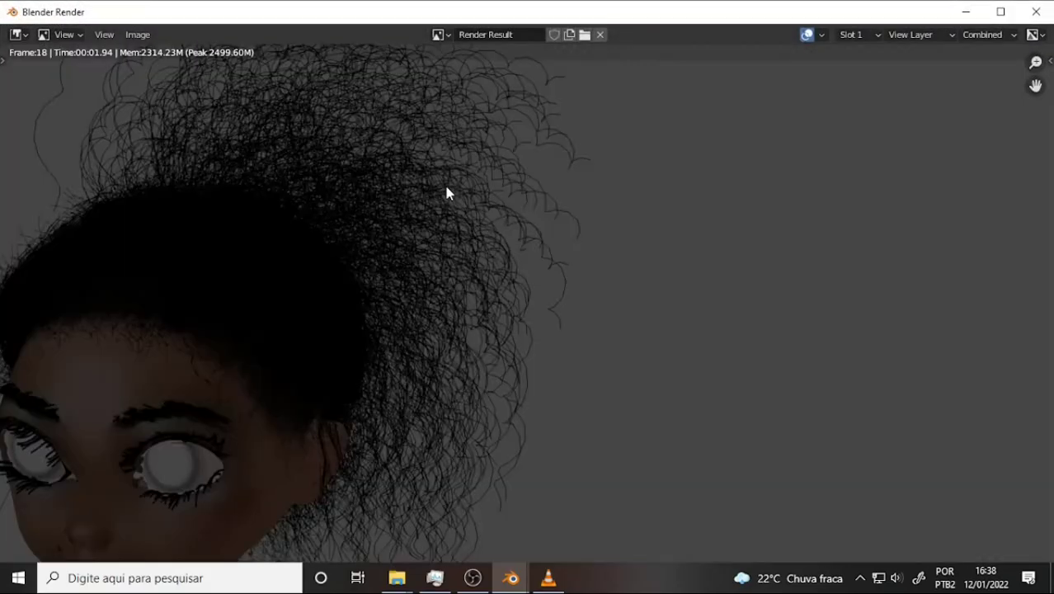
scroll(445, 193, "down", 4)
scroll(447, 187, "up", 1)
scroll(446, 182, "up", 1)
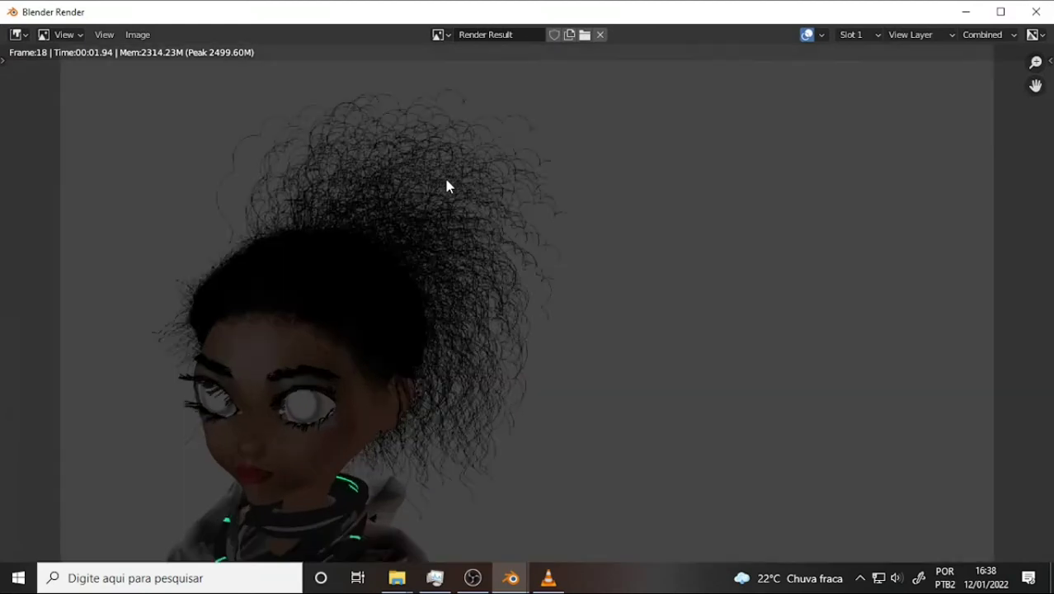
scroll(446, 182, "down", 1)
scroll(446, 182, "up", 1)
scroll(447, 183, "down", 1)
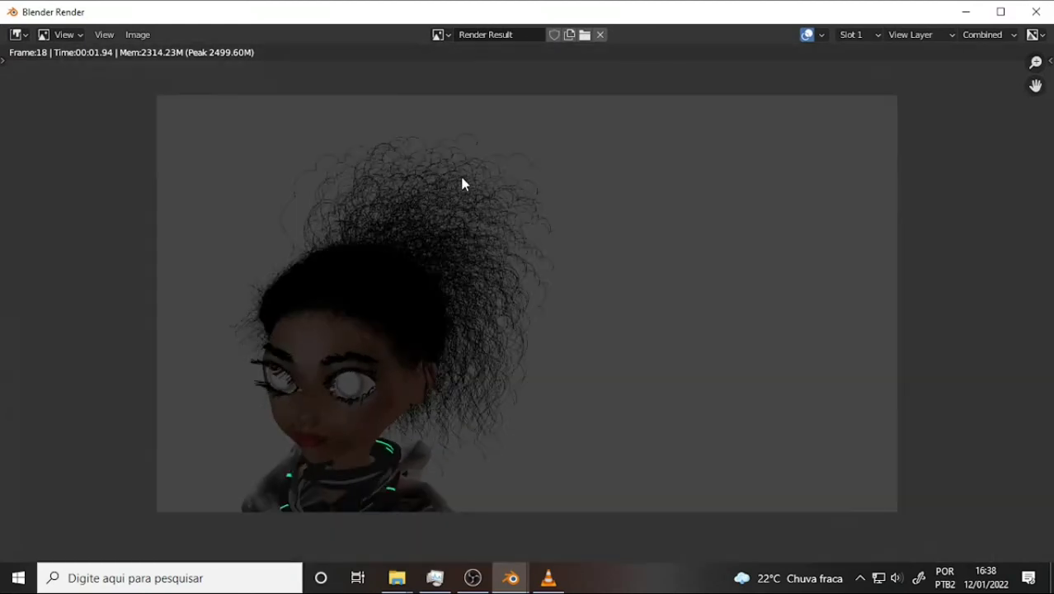
left_click(1037, 11)
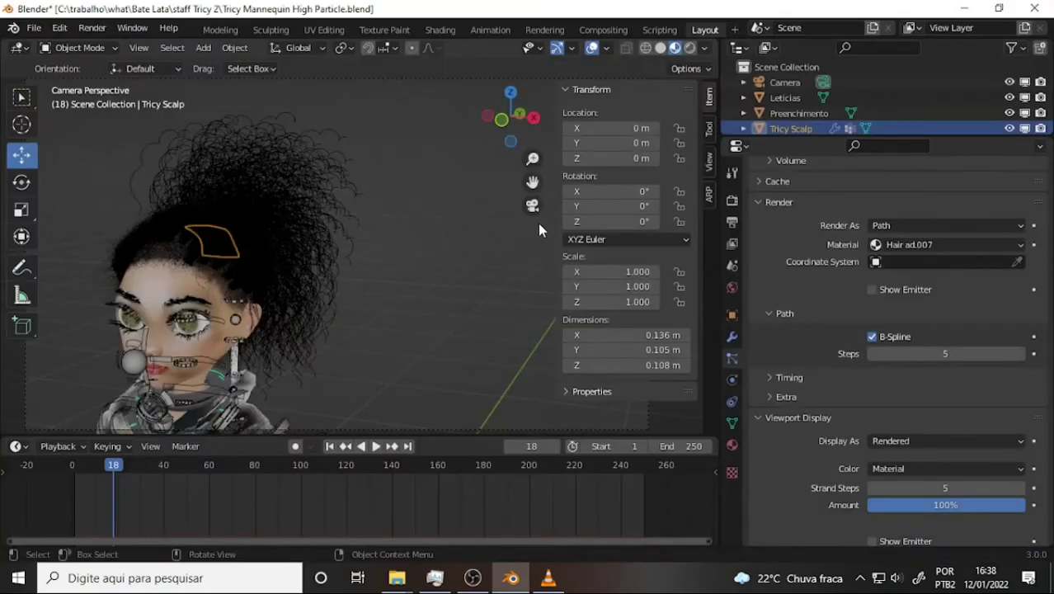
Pan the view and scroll through the hair Children and Kink settings
left_click_drag(533, 182, 553, 157)
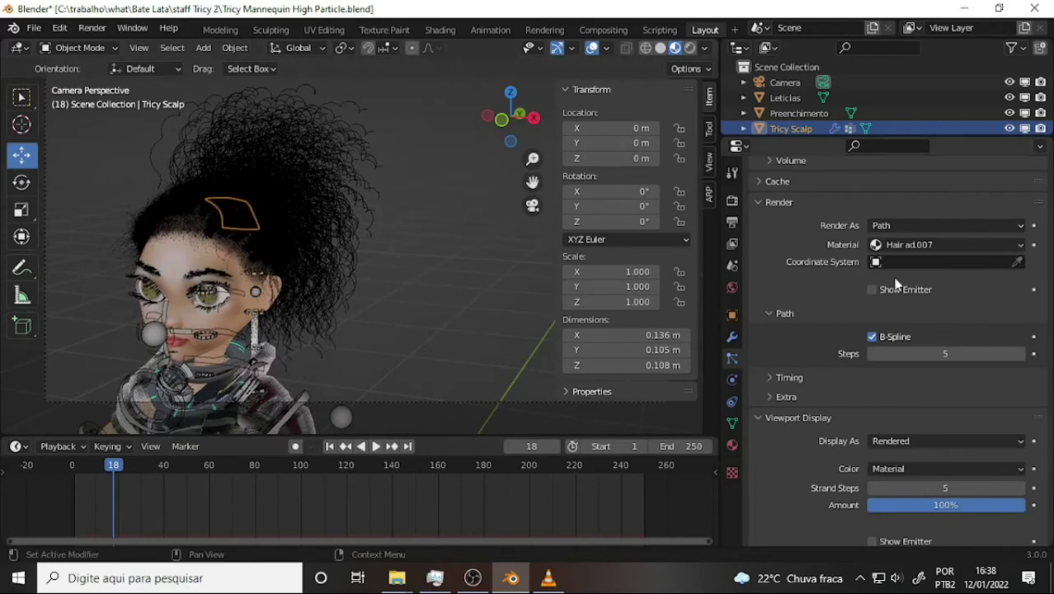
scroll(899, 339, "down", 3)
scroll(899, 340, "down", 3)
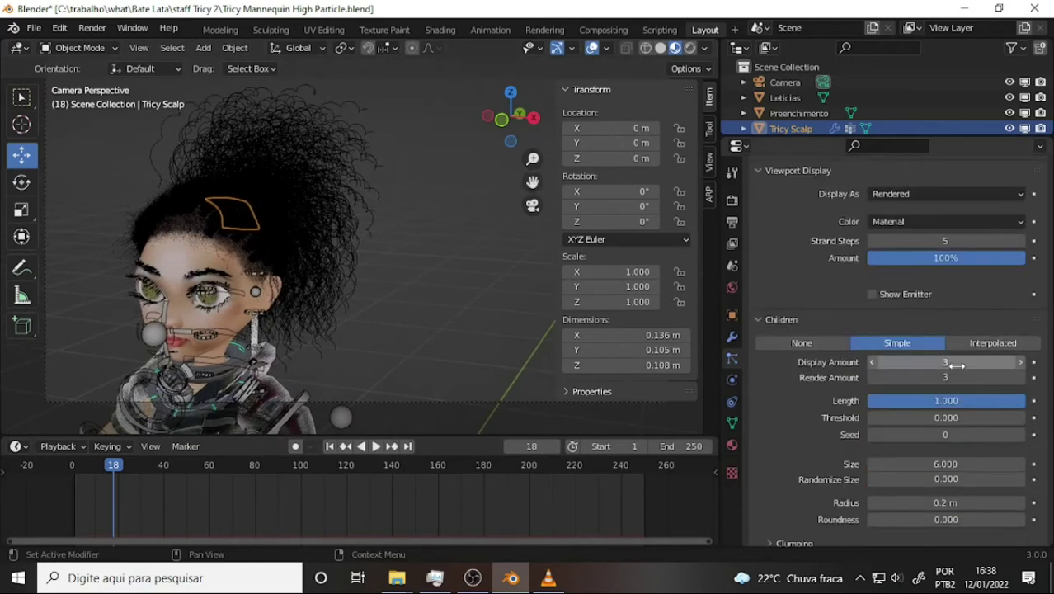
scroll(948, 361, "down", 4)
scroll(946, 395, "down", 2)
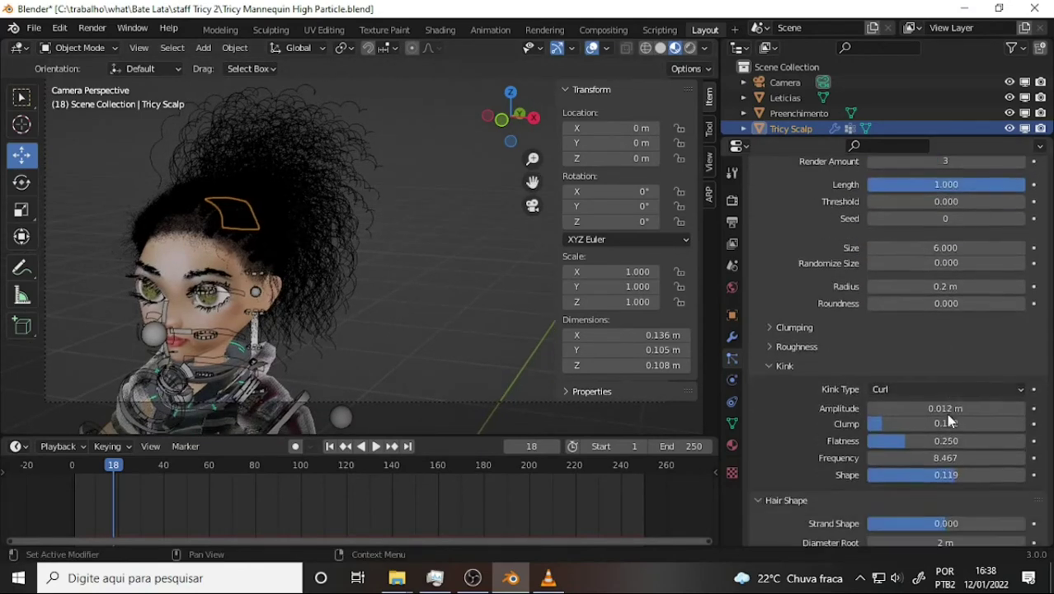
scroll(946, 414, "down", 2)
scroll(936, 367, "up", 1)
scroll(935, 363, "down", 3)
scroll(921, 342, "down", 2)
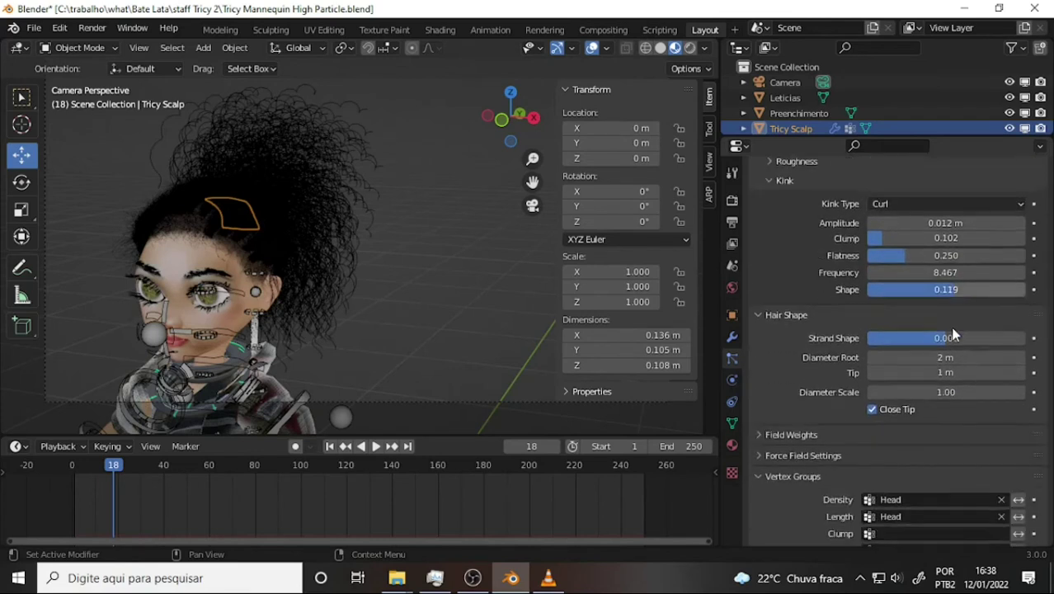
scroll(932, 330, "down", 5)
scroll(949, 322, "up", 1)
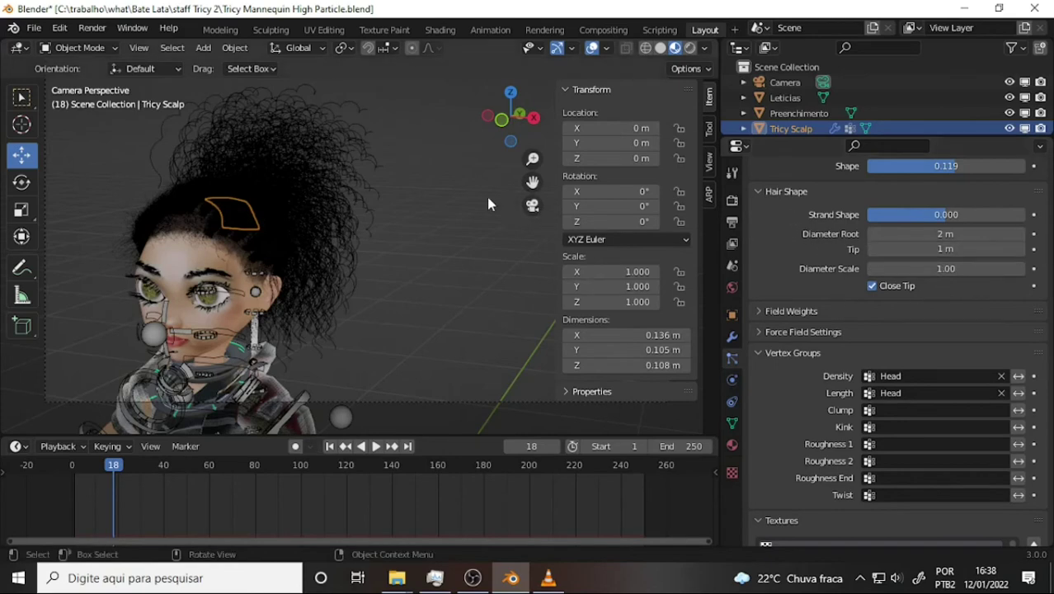
Enlarge the Outliner to list the Tricy_Mannequin_High_Mass hierarchy and its parts
scroll(453, 191, "down", 2)
scroll(453, 195, "up", 4)
scroll(452, 195, "down", 1)
scroll(453, 195, "down", 1)
left_click_drag(532, 181, 485, 219)
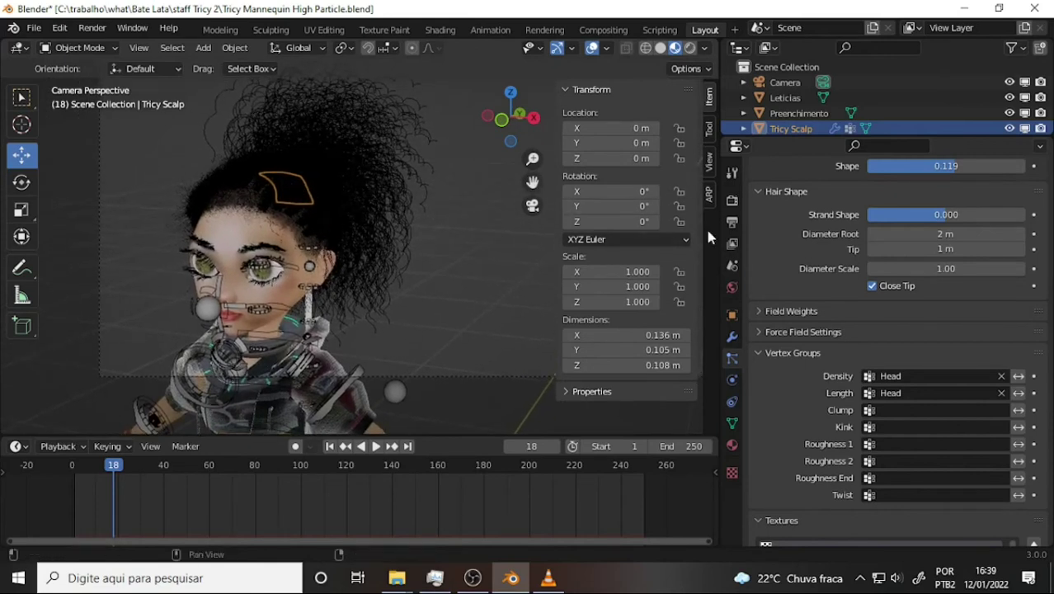
left_click_drag(799, 138, 798, 342)
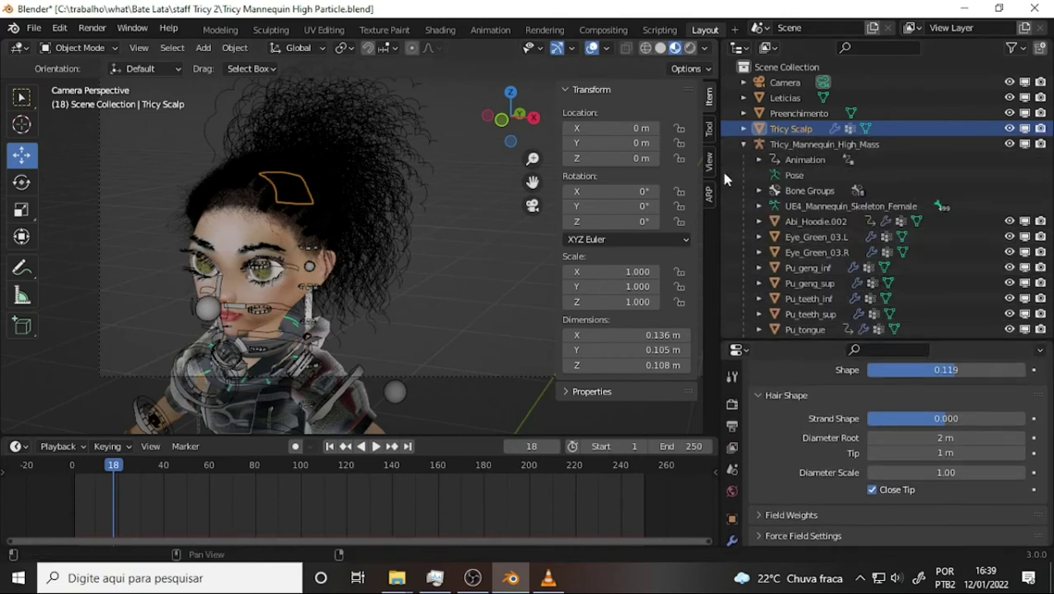
Join the Leticias object into the active Preenchimento object
left_click(799, 114)
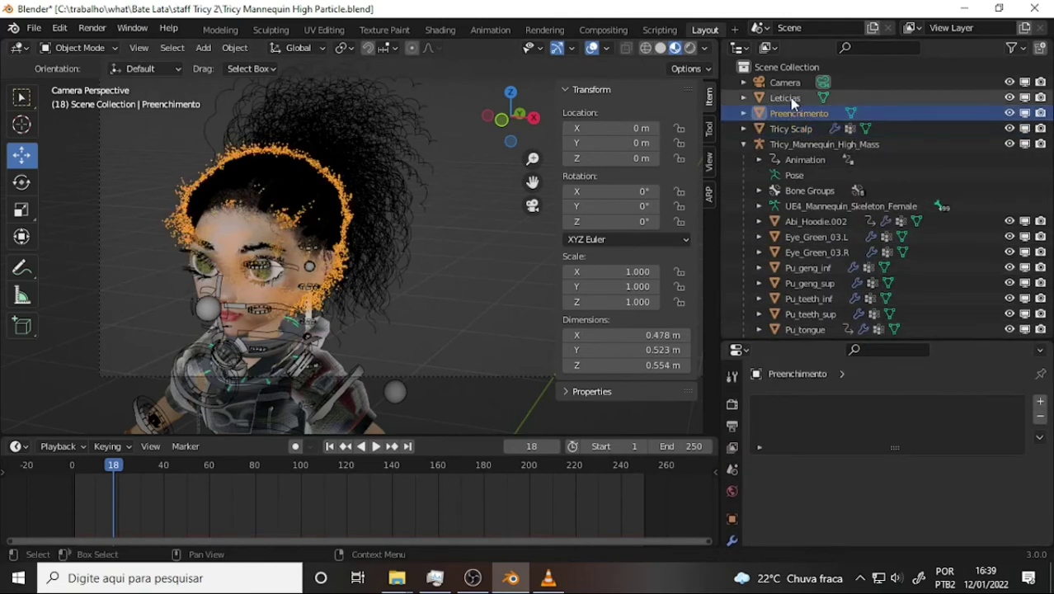
key("Up")
key("Down")
key("Up")
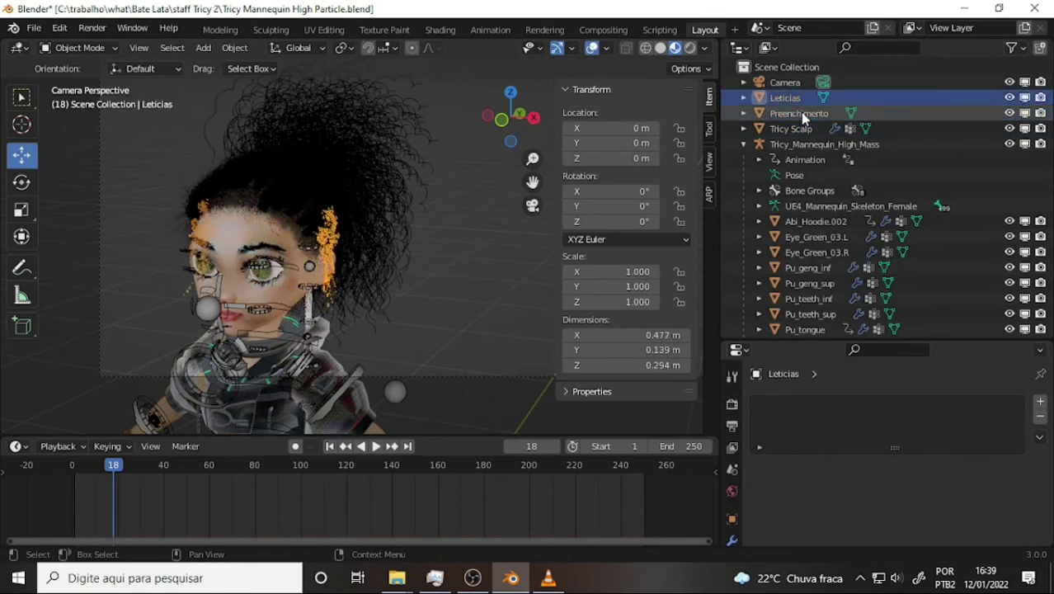
left_click(798, 113, "ctrl")
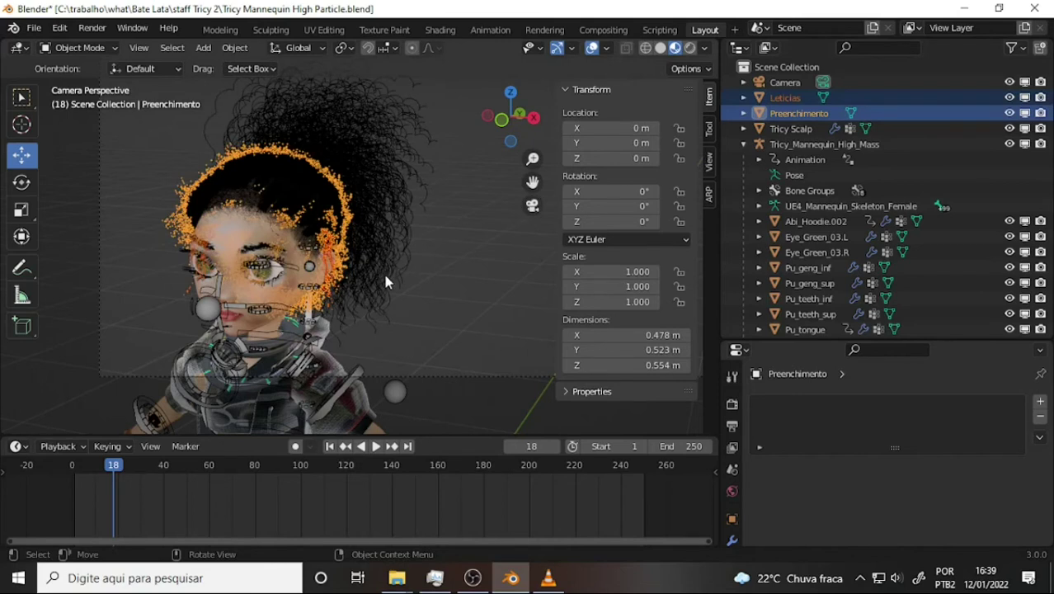
key("ctrl+j")
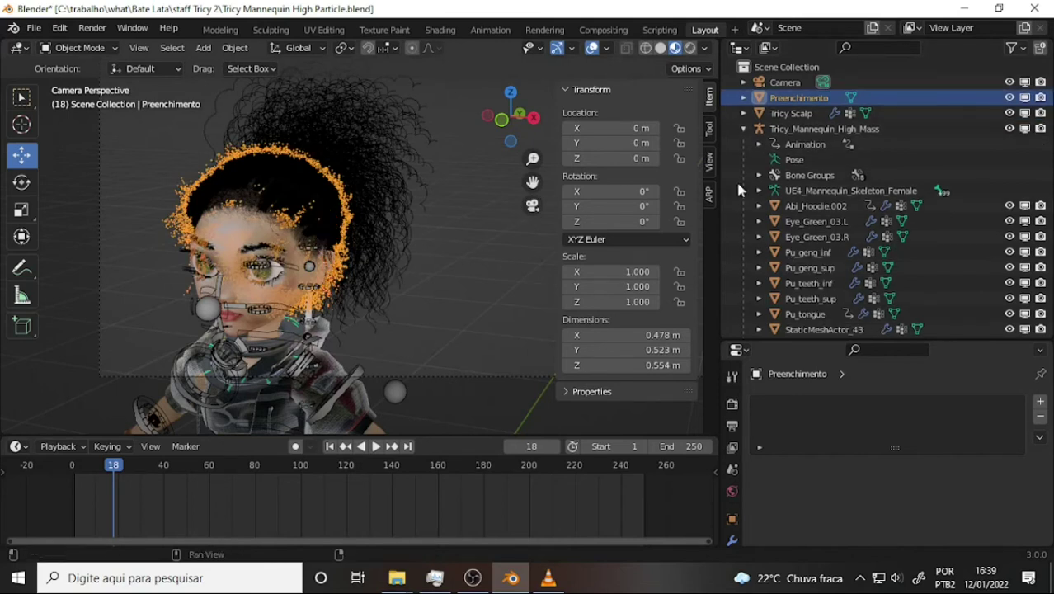
Rename Preenchimento to 'Tricy Hair Coco' and select Tricy Scalp
double_click(813, 98)
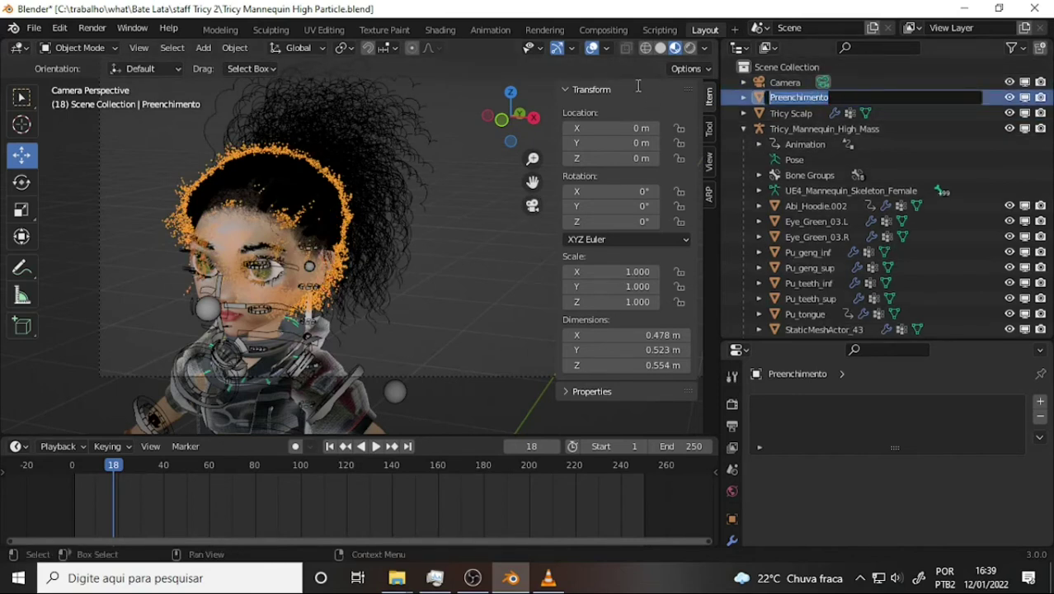
type("Tricy Hair C")
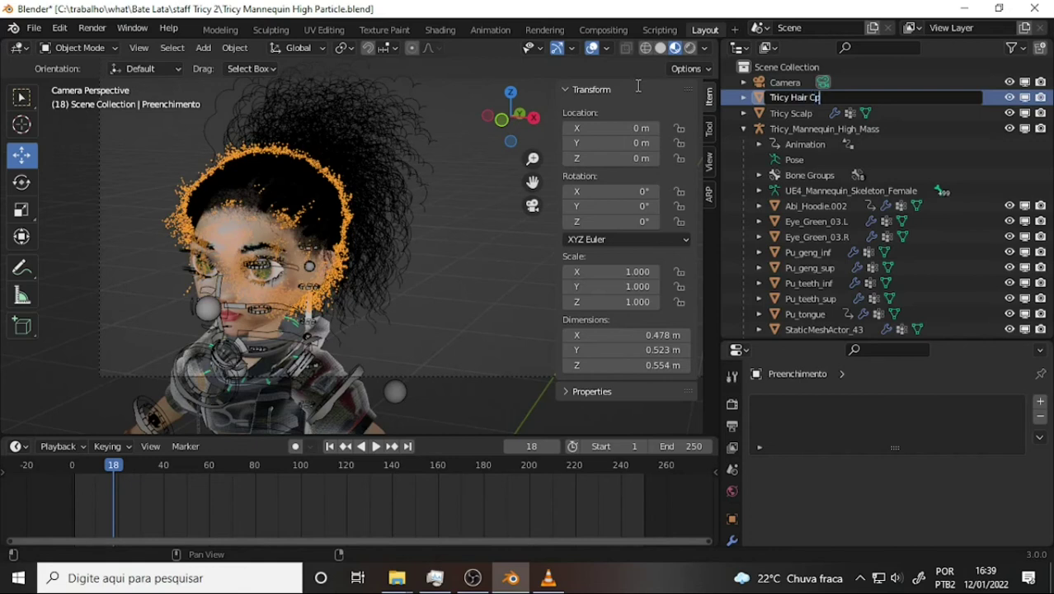
type("oco")
key("Return")
left_click(346, 155)
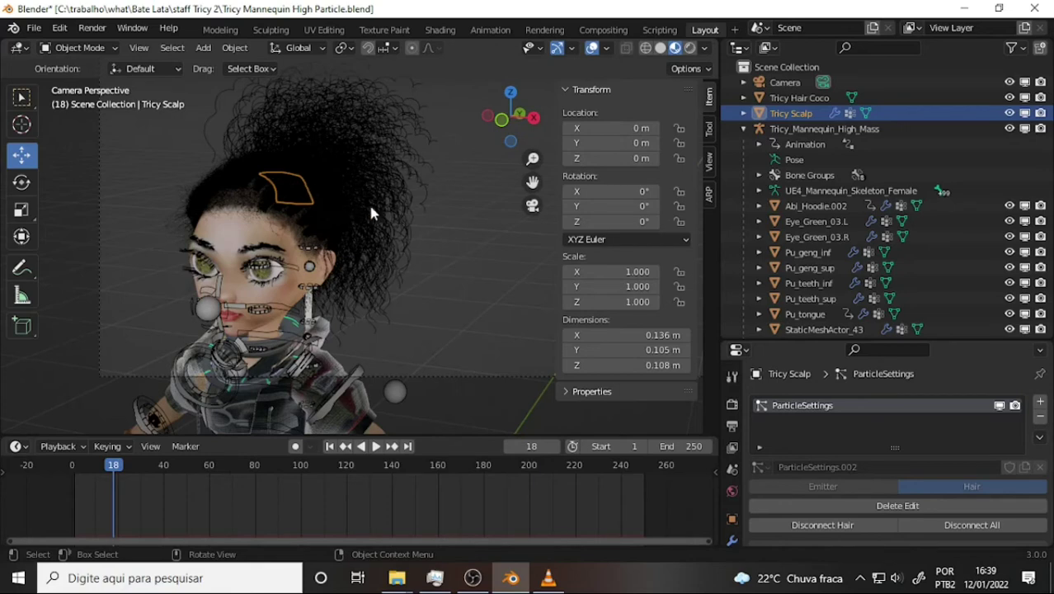
Inspect the curly-haired character and save Tricy Mannequin High Particle.blend
mouse_move(462, 194)
middle_mouse_down()
mouse_move(343, 171)
mouse_move(413, 167)
mouse_move(450, 180)
middle_mouse_up()
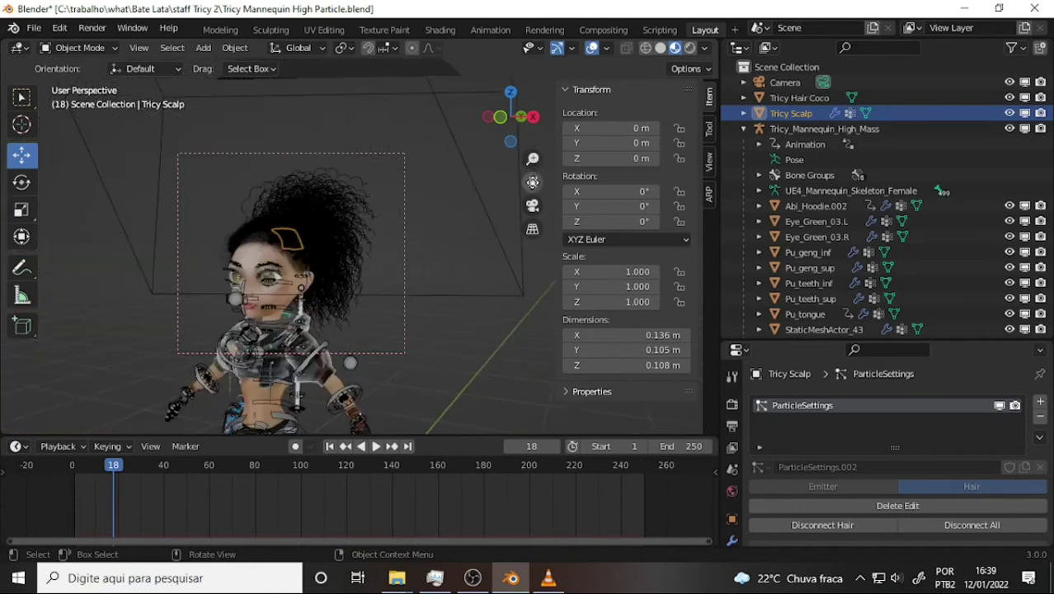
mouse_move(532, 181)
left_mouse_down()
mouse_move(528, 190)
mouse_move(532, 182)
left_mouse_up()
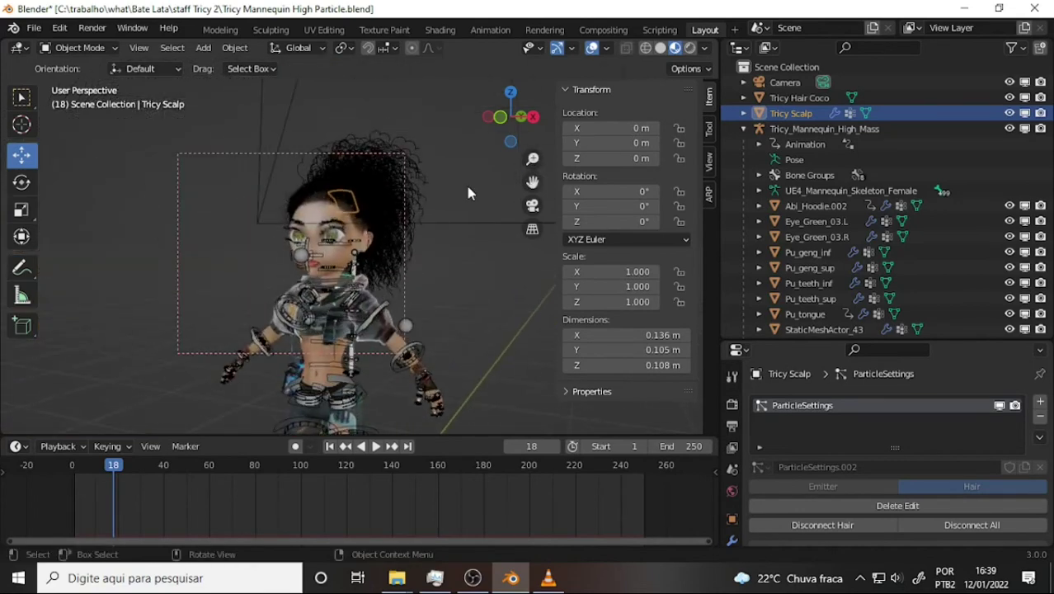
mouse_move(465, 182)
middle_mouse_down()
mouse_move(335, 175)
mouse_move(450, 180)
middle_mouse_up()
left_click(34, 28)
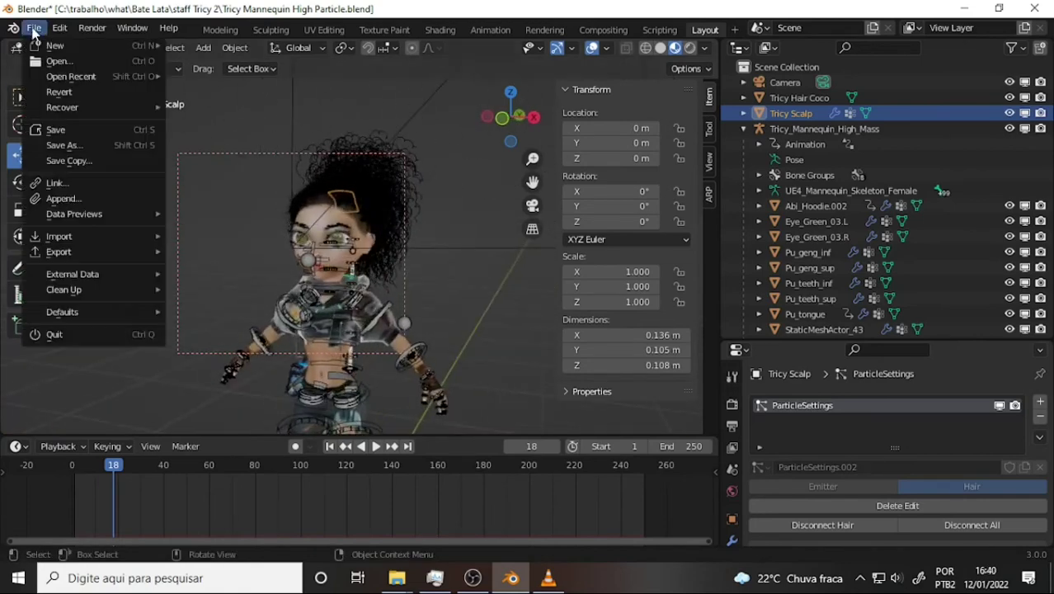
left_click(87, 132)
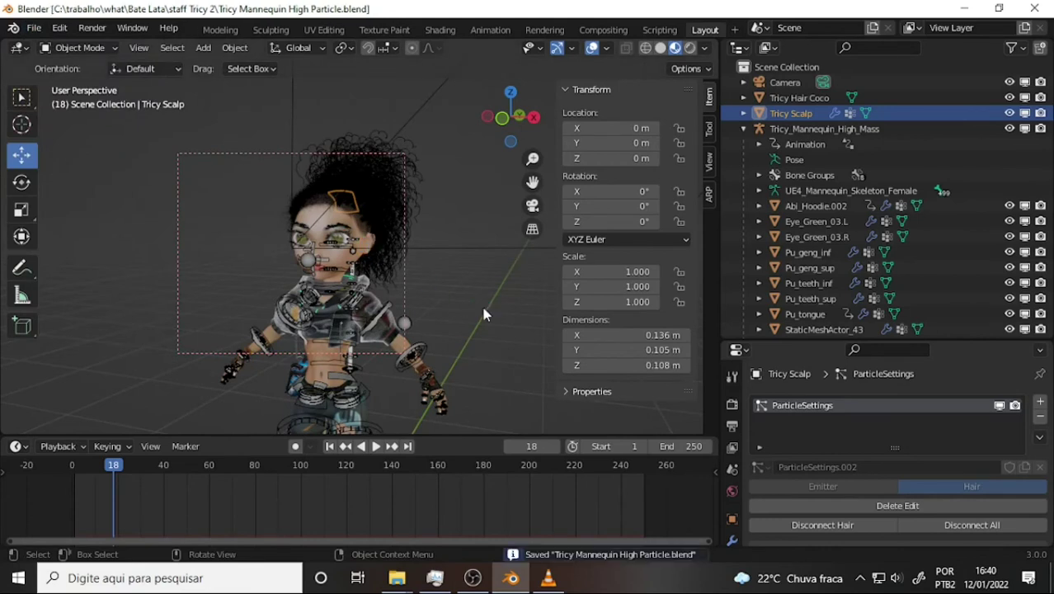
middle_click_drag(484, 302, 415, 293)
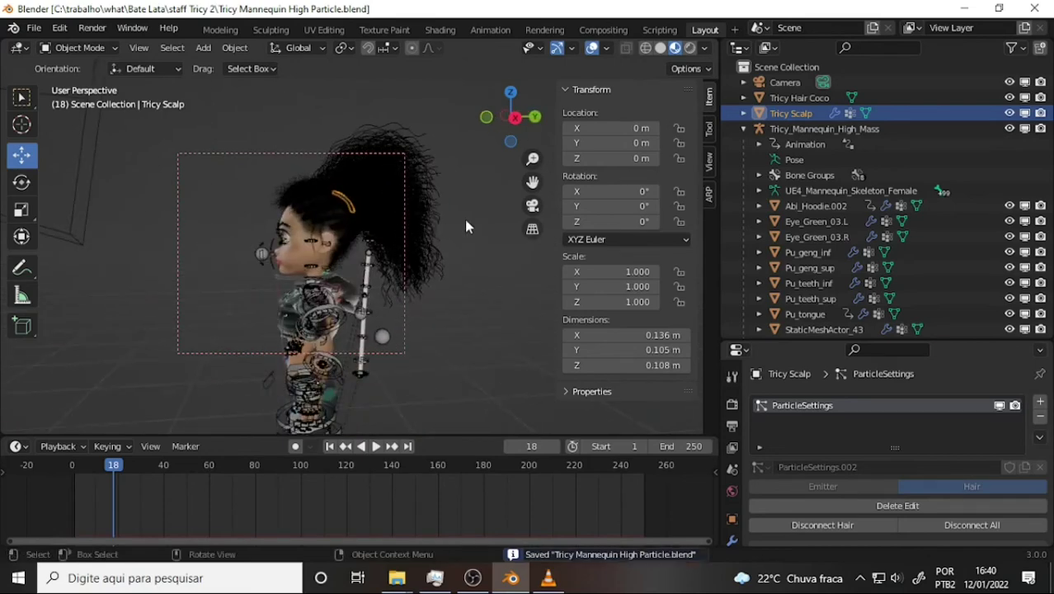
Hide Tricy_Mannequin_High_Mass, and Abi_Hoodie.002 through StaticMeshActor_43 in viewport and render
mouse_move(532, 181)
left_mouse_down()
mouse_move(532, 157)
mouse_move(528, 216)
mouse_move(532, 157)
left_mouse_up()
scroll(502, 219, "down", 3)
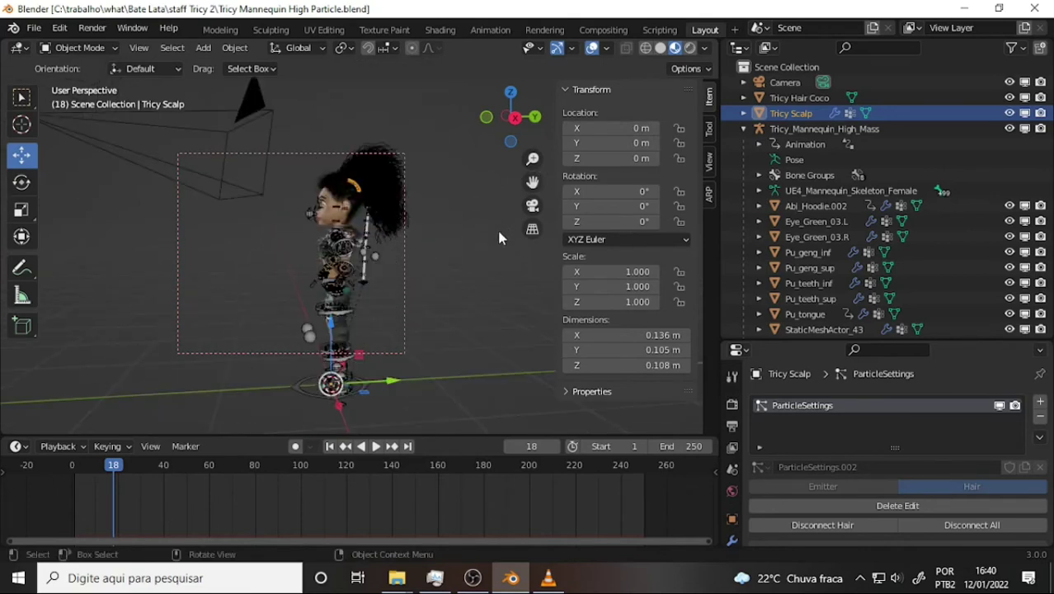
left_click(1010, 128)
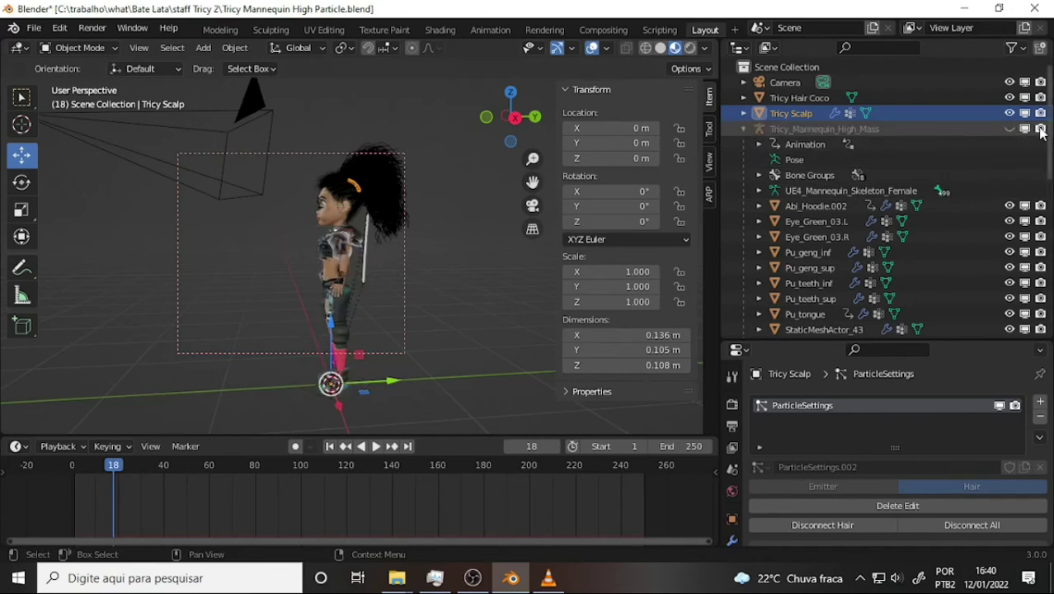
scroll(975, 201, "down", 5)
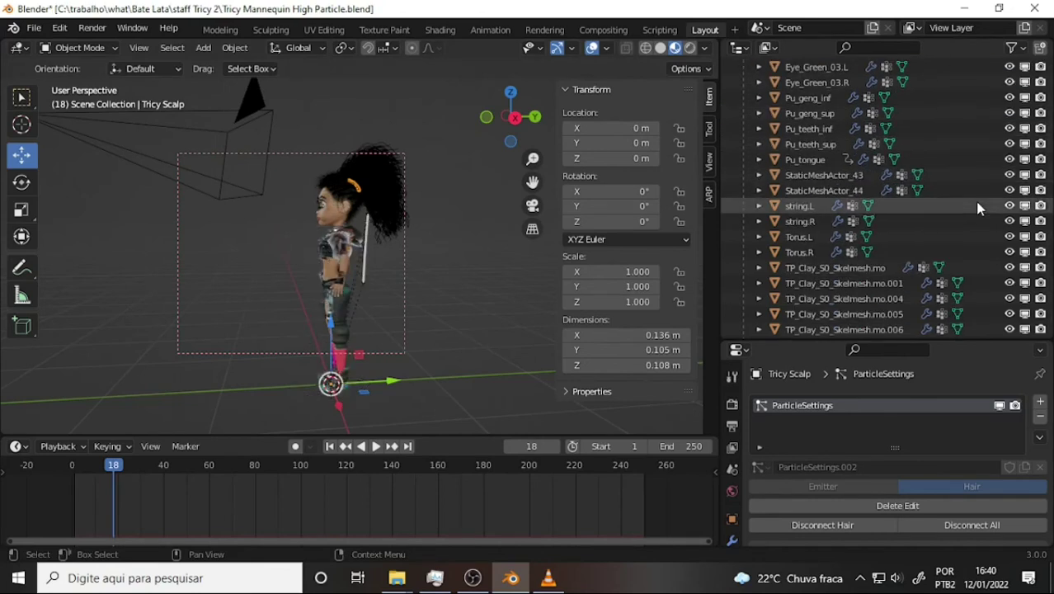
scroll(975, 201, "up", 3)
scroll(972, 199, "up", 3)
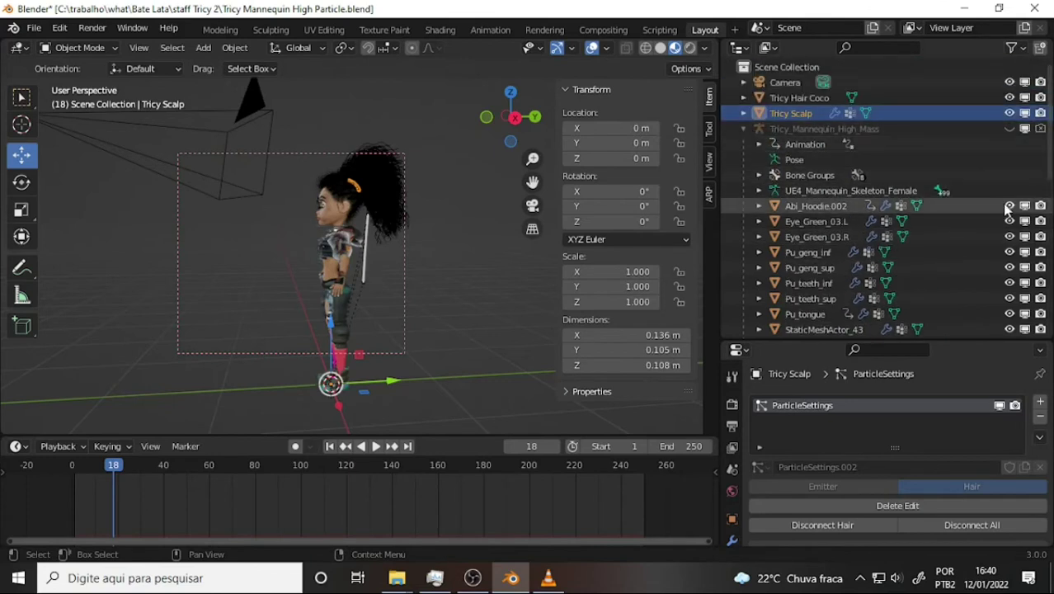
left_click_drag(1007, 211, 1010, 330)
left_click_drag(1040, 205, 1043, 330)
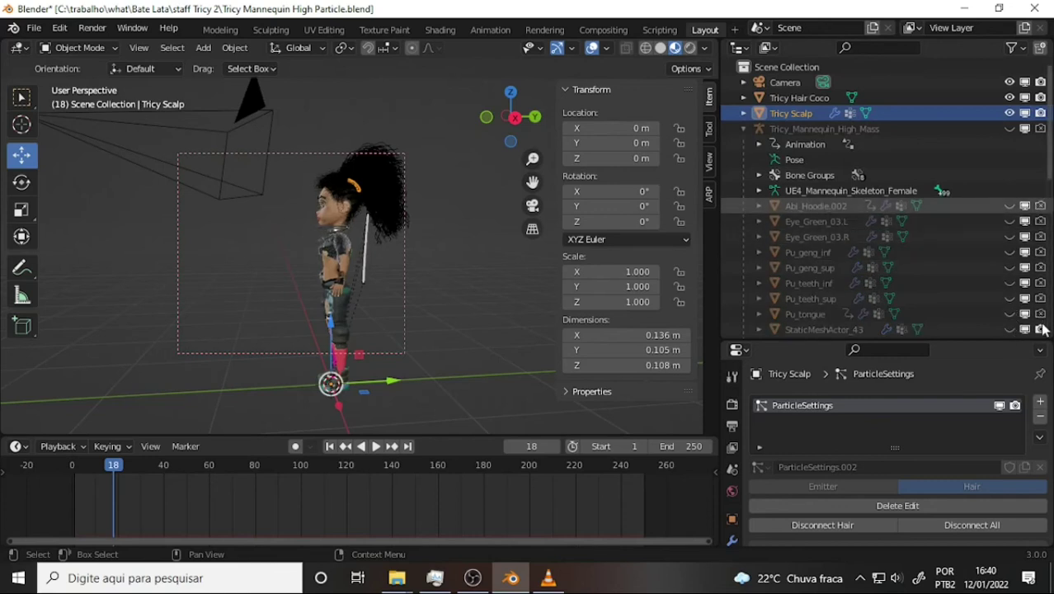
Hide StaticMeshActor_44 through Tricy Glove.L and the head object in viewport and render
scroll(908, 198, "down", 5)
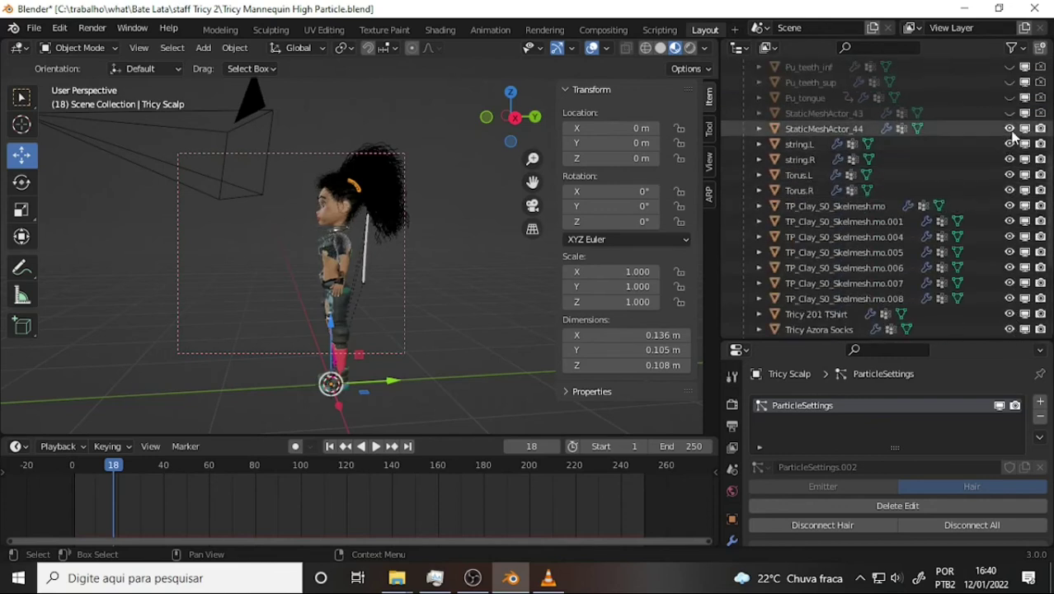
left_click_drag(1010, 129, 1009, 330)
left_click_drag(1040, 129, 1042, 335)
scroll(1019, 248, "down", 2)
scroll(1016, 235, "down", 2)
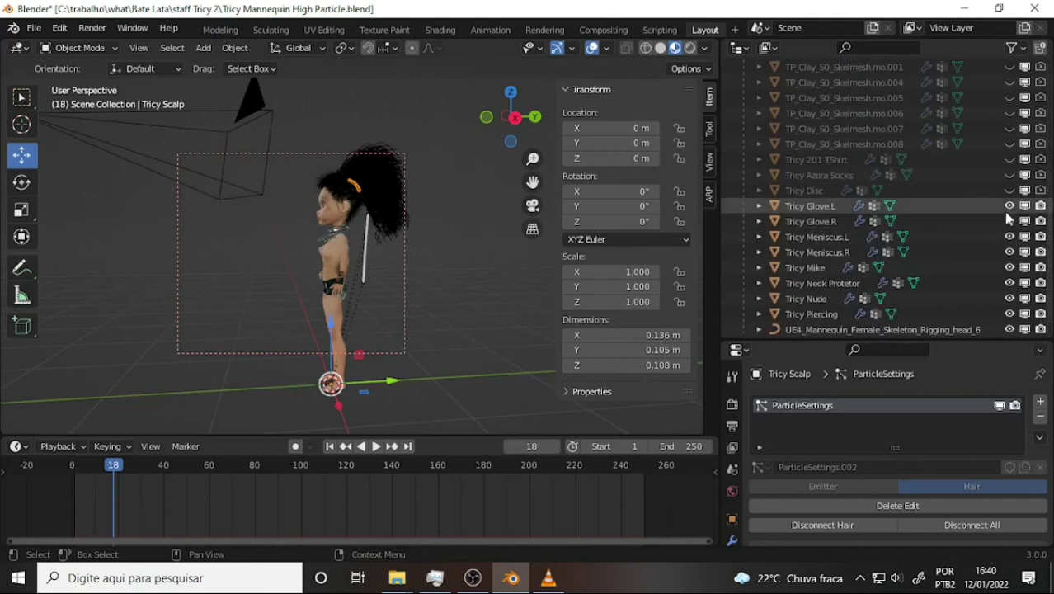
left_click_drag(1008, 208, 1010, 329)
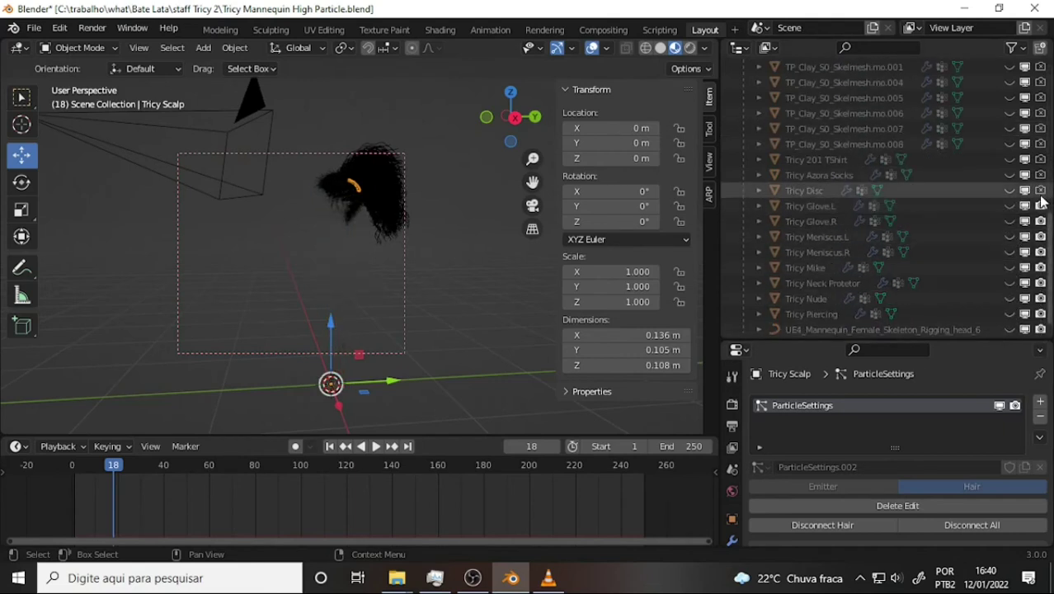
left_click_drag(1040, 202, 1043, 330)
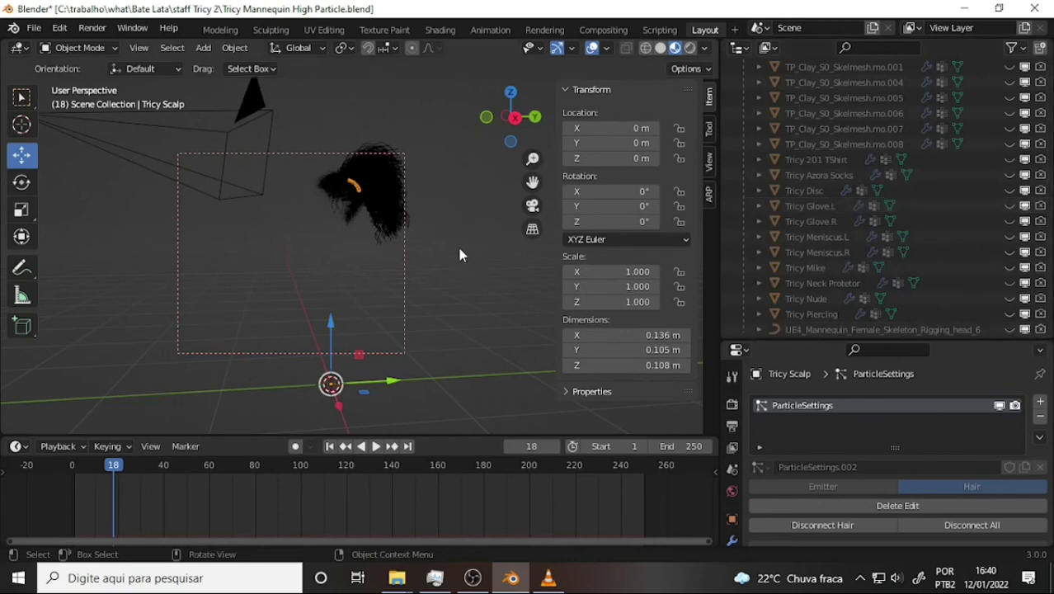
middle_click_drag(459, 255, 433, 243)
mouse_move(282, 270)
middle_mouse_down()
mouse_move(433, 254)
mouse_move(376, 254)
mouse_move(451, 266)
mouse_move(419, 264)
middle_mouse_up()
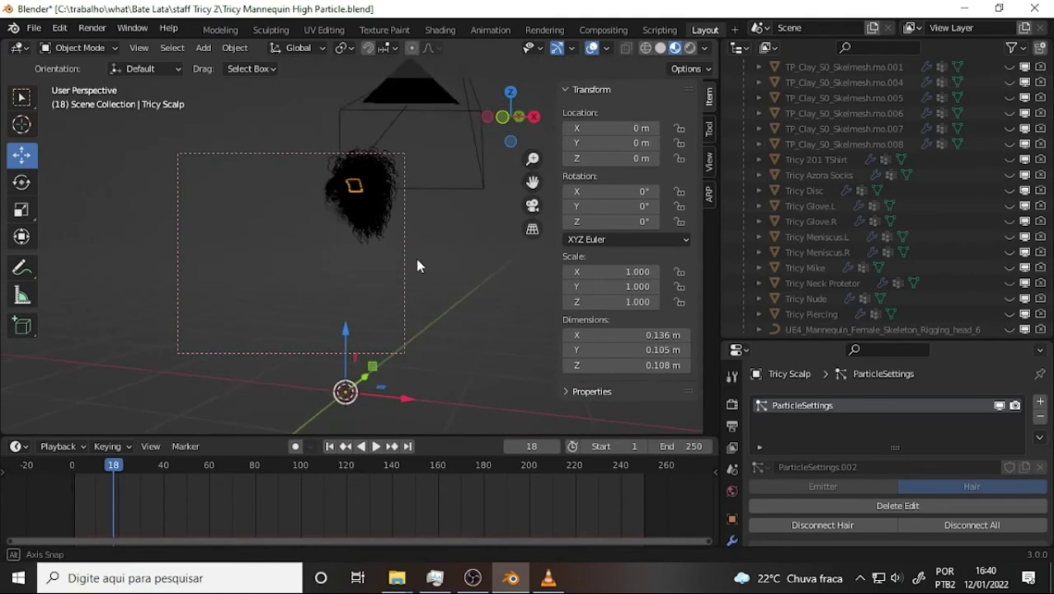
left_click(709, 161)
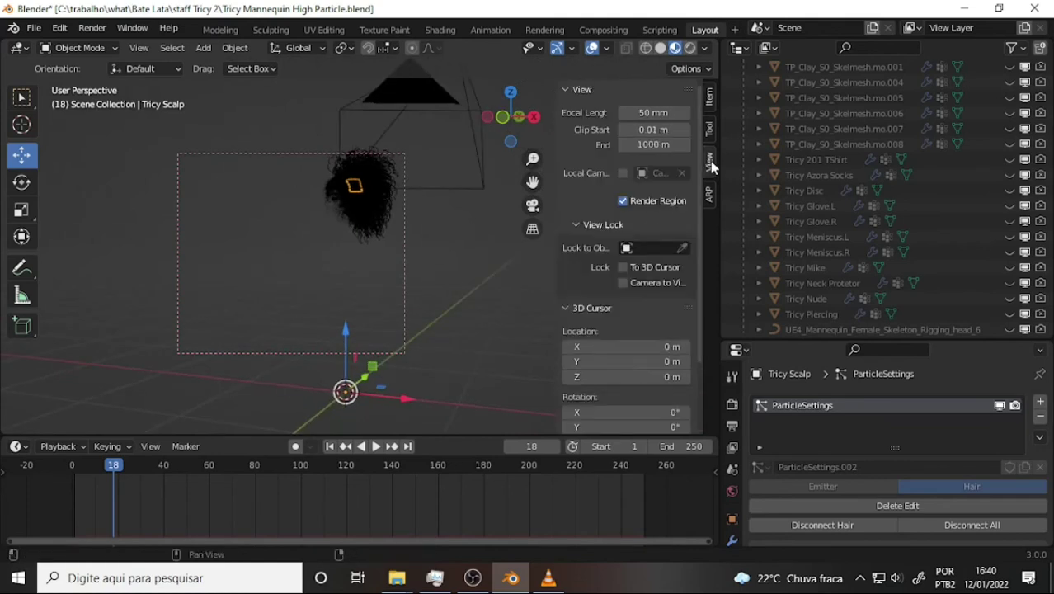
Uncheck Render Region so the dashed border disappears, and orbit around the hair
left_click(622, 201)
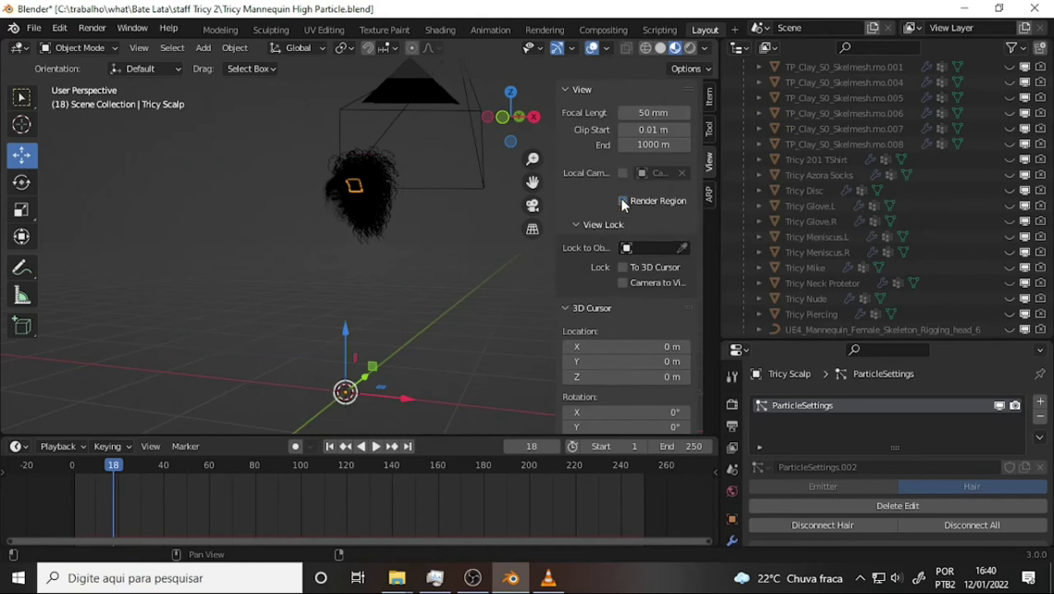
scroll(444, 221, "up", 4)
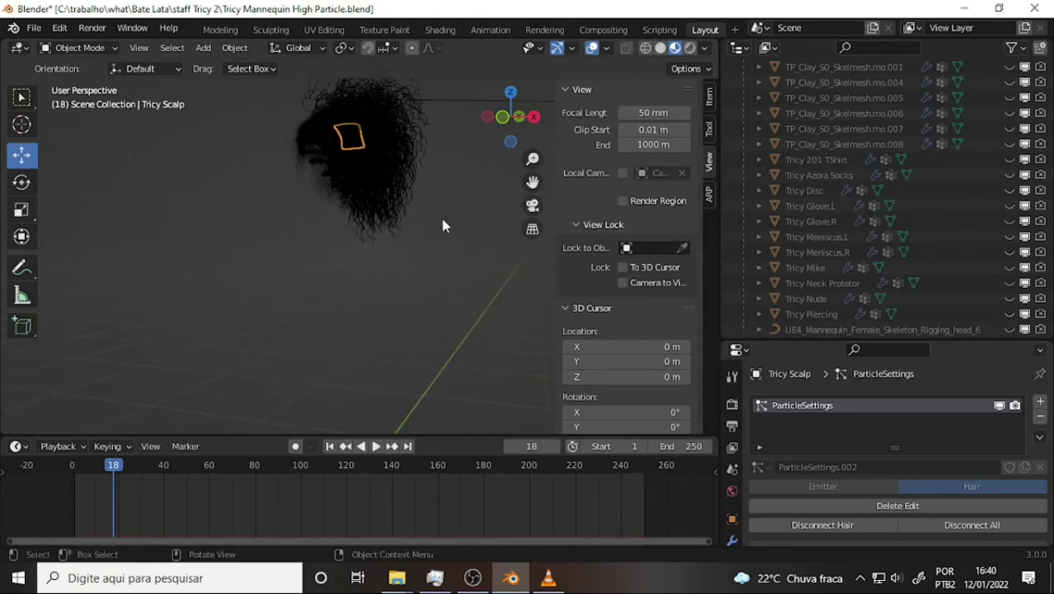
scroll(442, 224, "down", 3)
scroll(438, 223, "up", 4)
left_click_drag(532, 181, 530, 198)
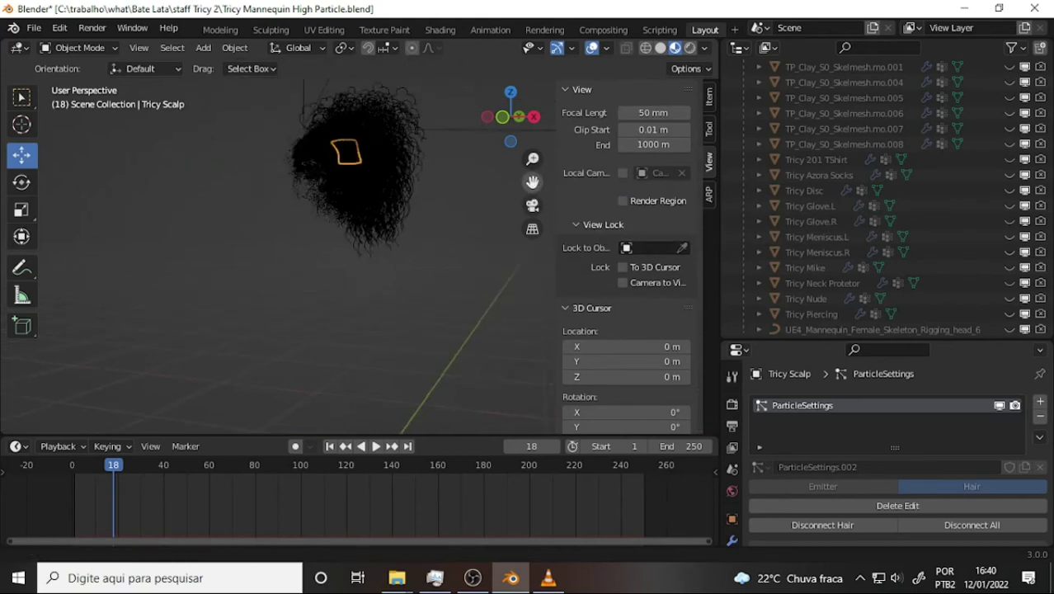
mouse_move(528, 198)
middle_mouse_down()
mouse_move(348, 213)
mouse_move(378, 191)
middle_mouse_up()
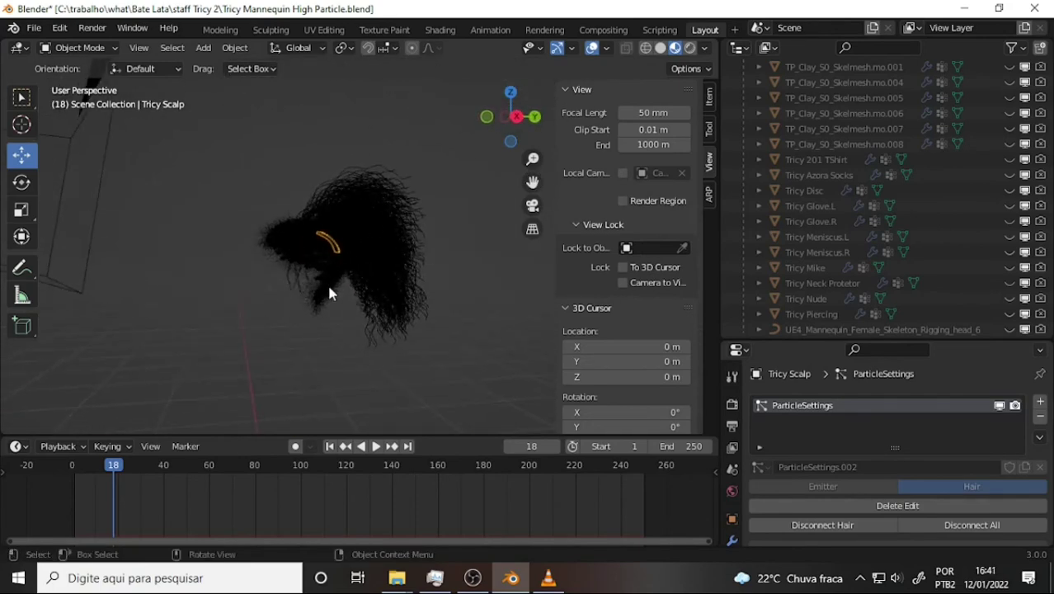
Zoom in on the hair and bring up the Shift+A Add menu to reach Armature
scroll(361, 172, "up", 3)
scroll(361, 172, "down", 3)
scroll(360, 173, "up", 3)
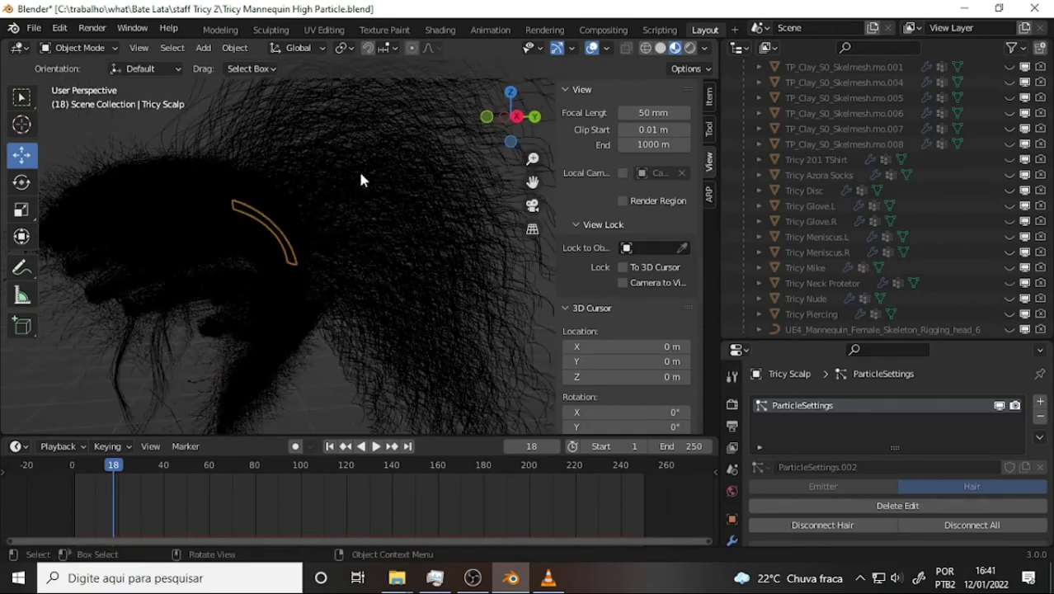
scroll(360, 178, "down", 3)
scroll(358, 177, "down", 2)
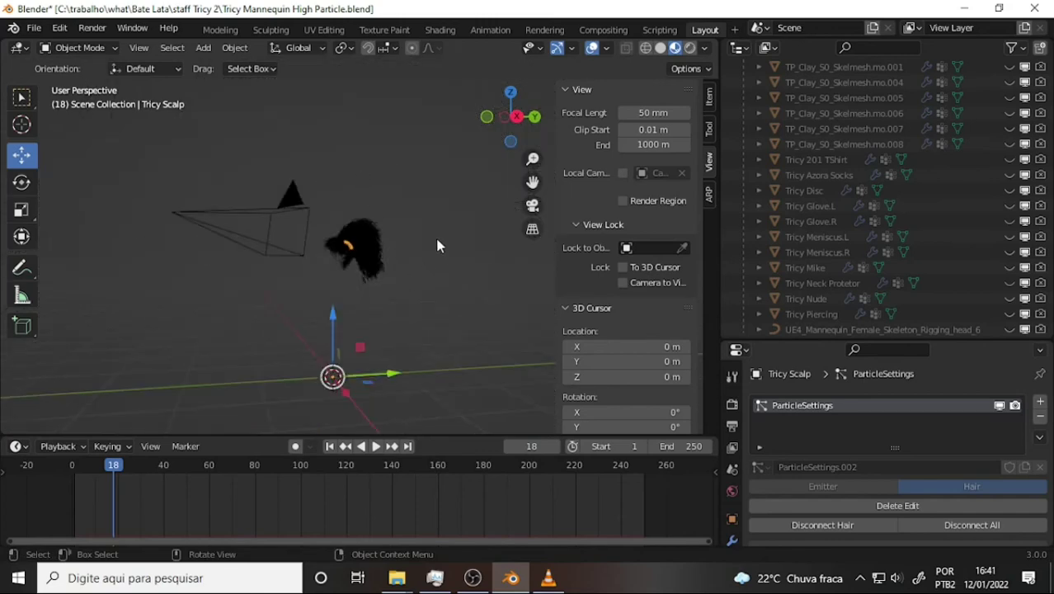
key("shift+a")
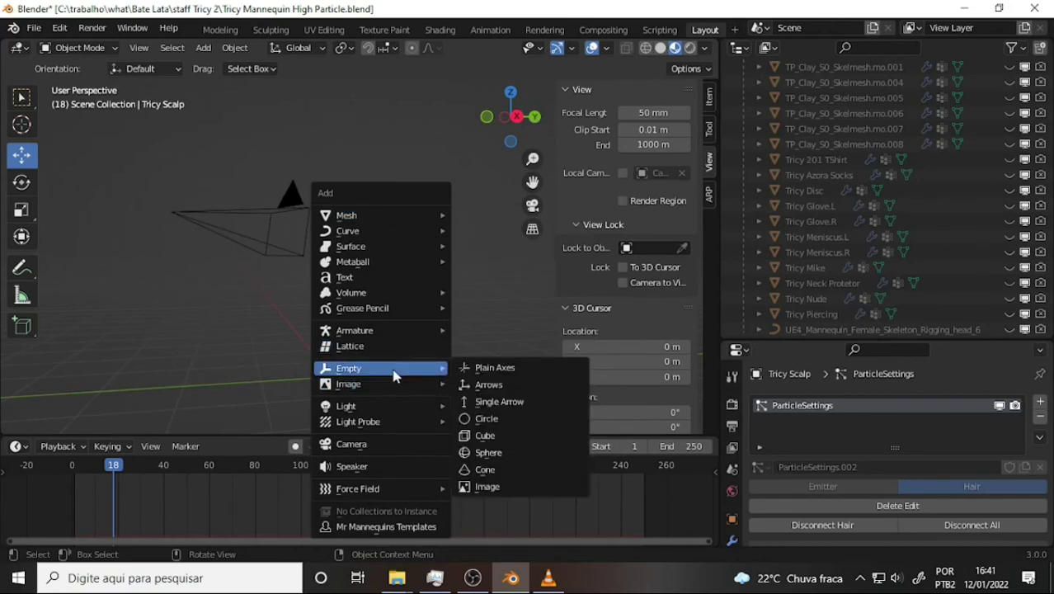
mouse_move(355, 330)
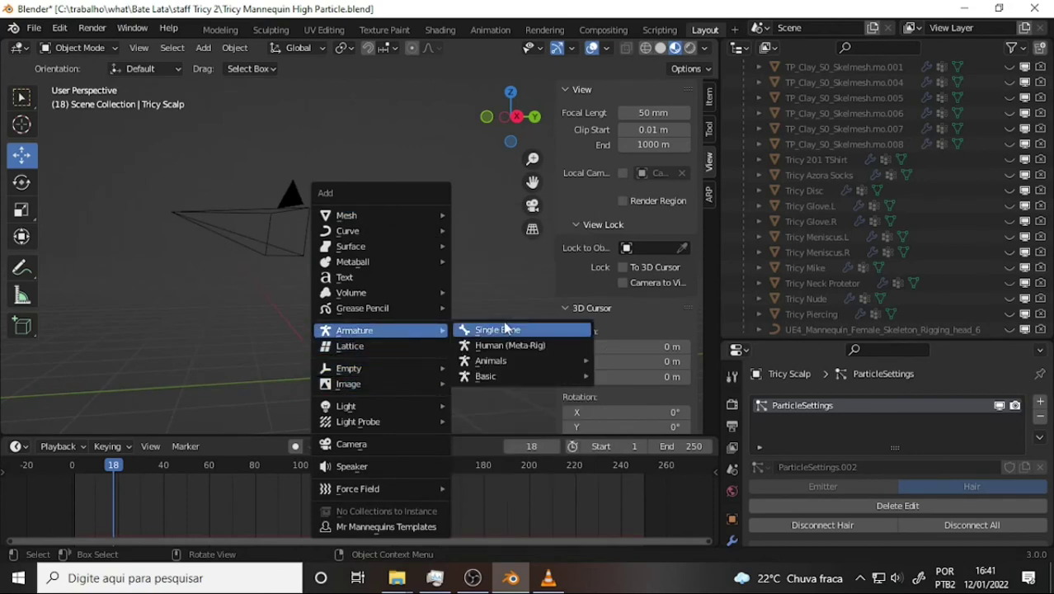
Add a single-bone Armature at the origin and switch it into Edit Mode
left_click(511, 332)
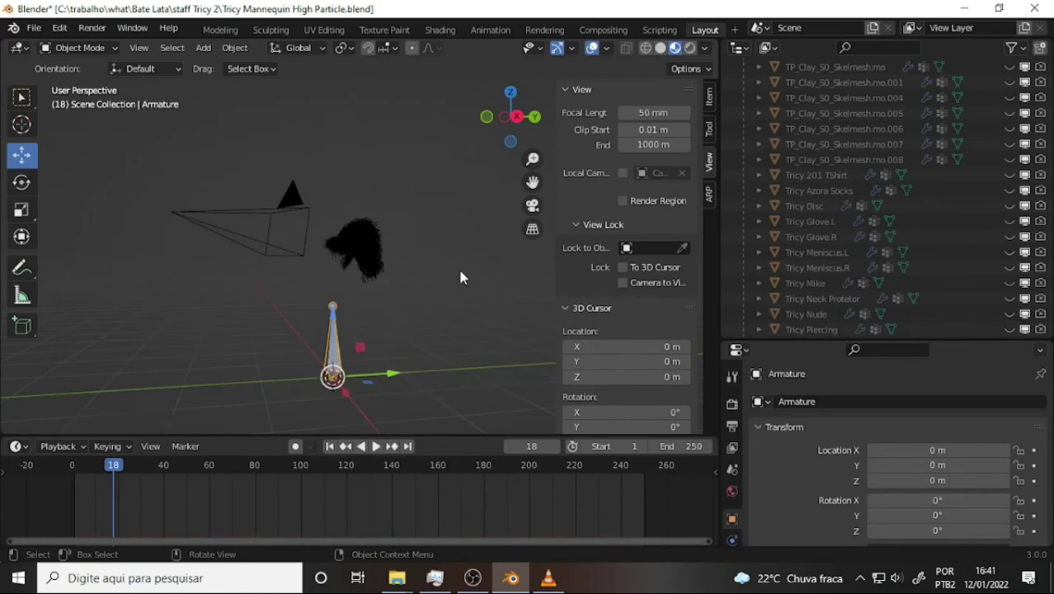
left_click(358, 308)
left_click(332, 307)
left_click(90, 48)
left_click(93, 82)
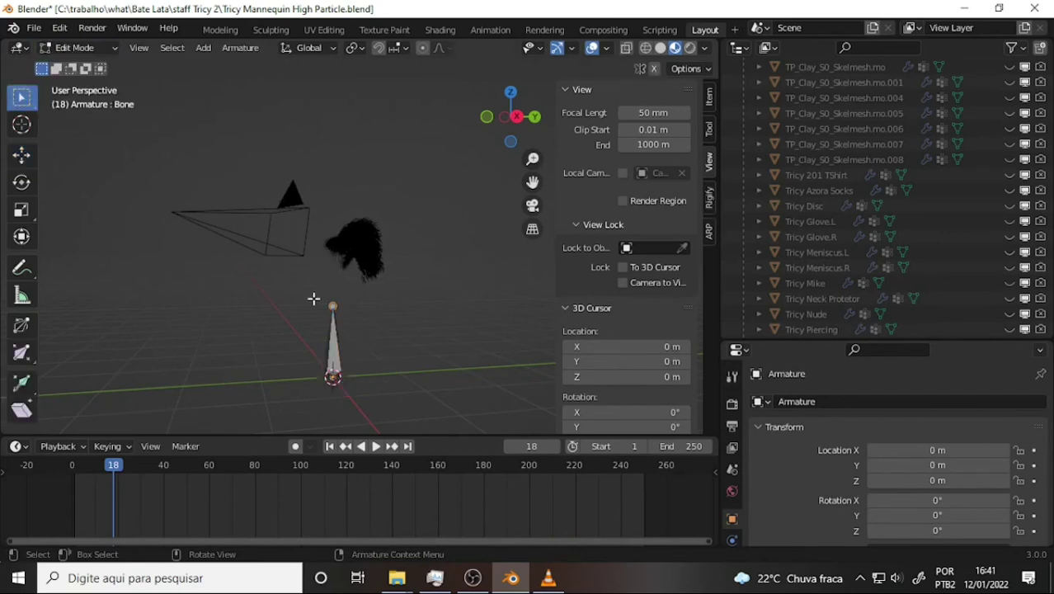
Raise the bone along Z about 1.44 m to sit at the curly hair's base
key("g")
key("z")
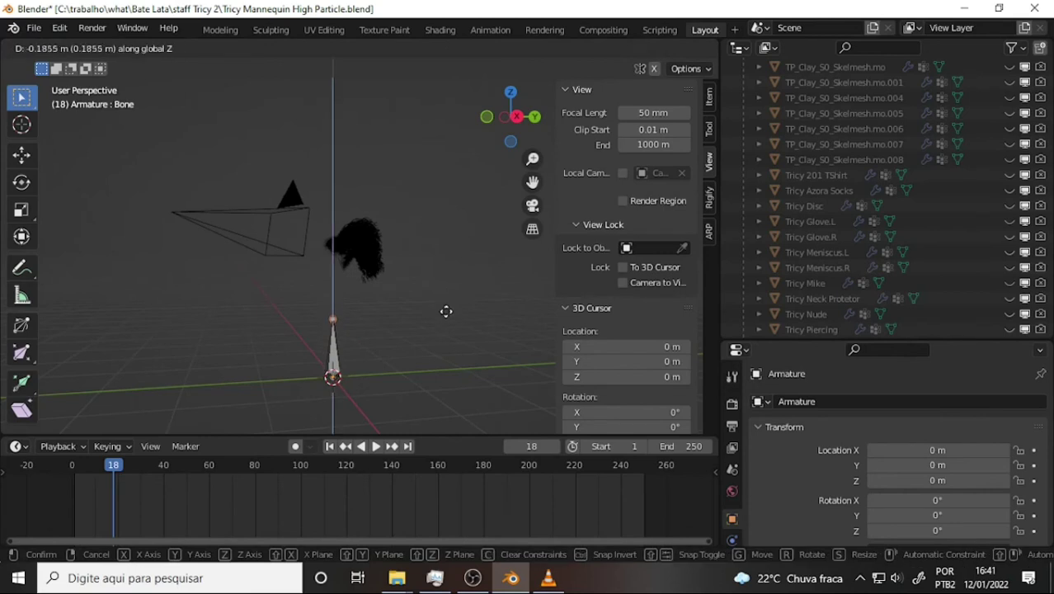
left_click(445, 341)
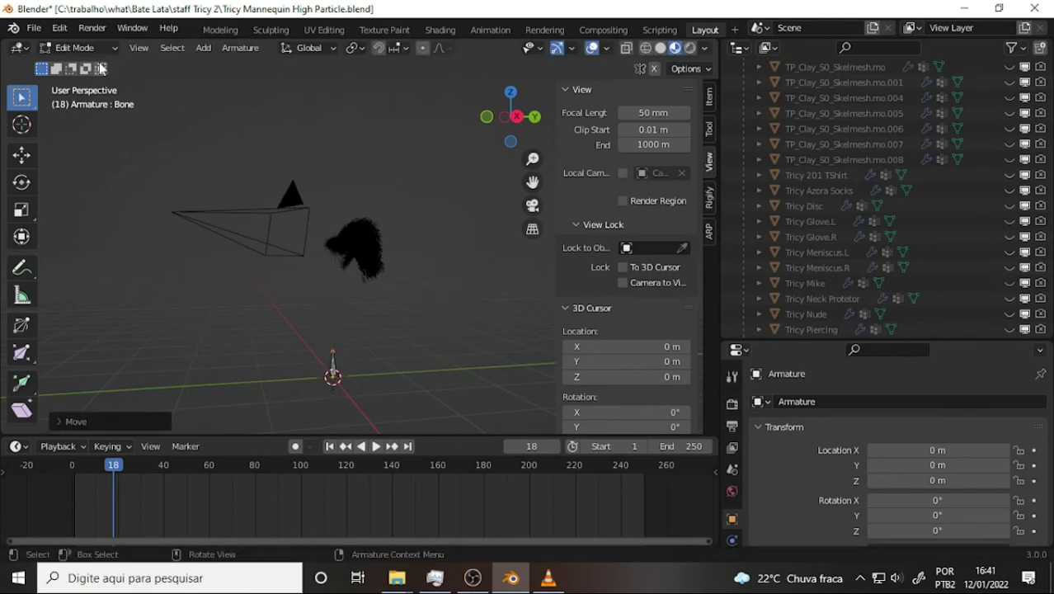
left_click(79, 50)
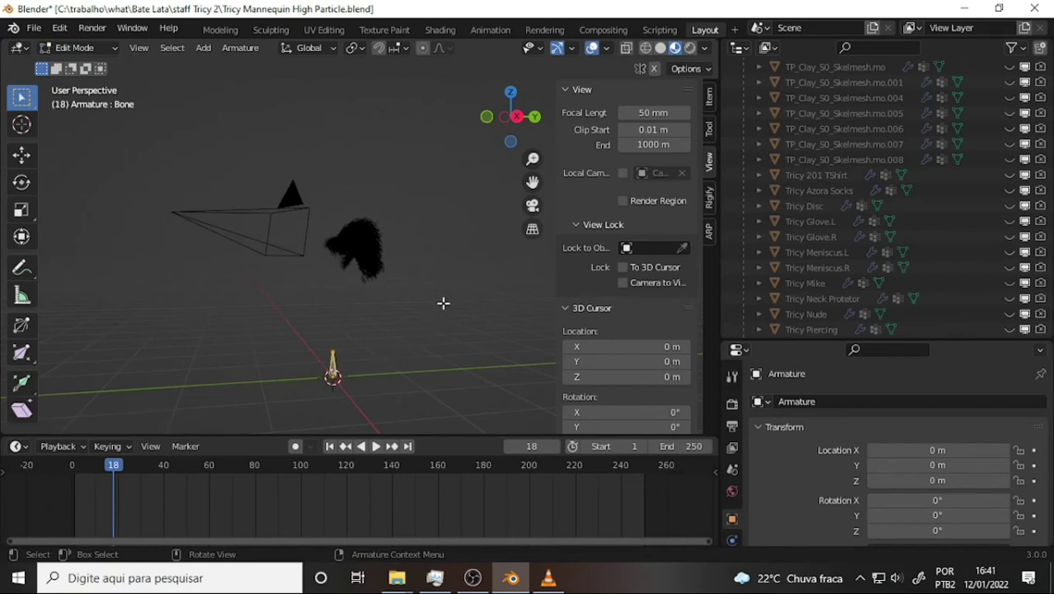
key("g")
key("z")
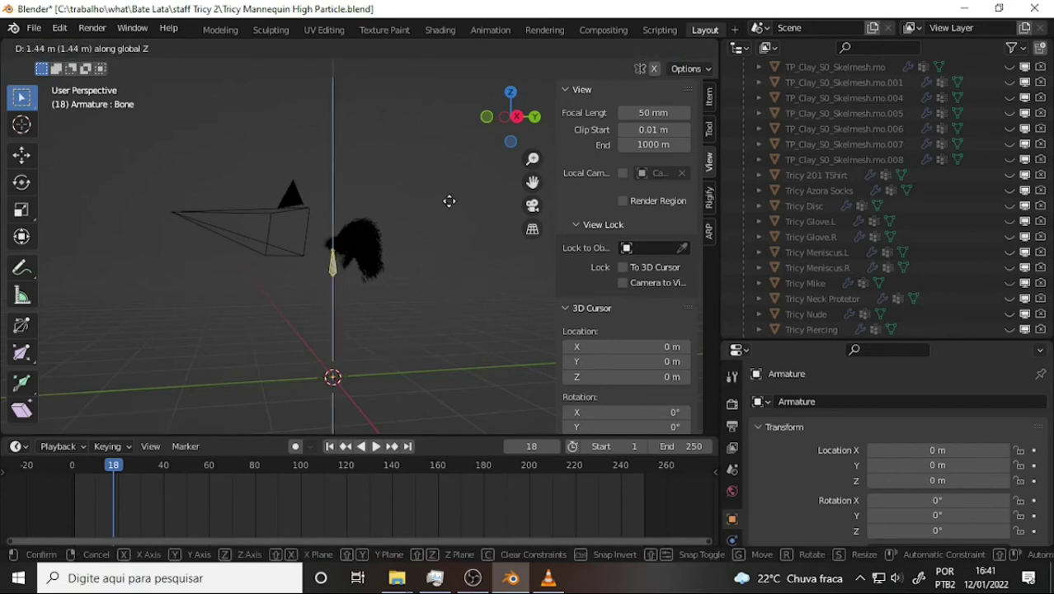
left_click(448, 201)
scroll(397, 179, "up", 4)
mouse_move(388, 160)
middle_mouse_down()
mouse_move(276, 143)
mouse_move(365, 149)
middle_mouse_up()
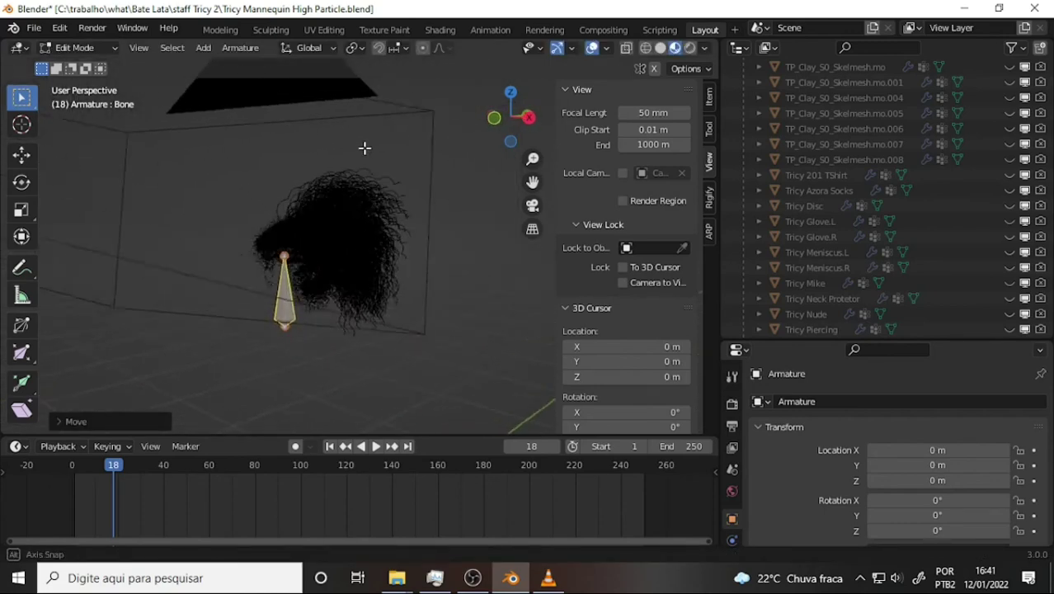
scroll(1026, 221, "up", 2)
Rename the armature's 'Bone' to 'Hair Control' in the Outliner
scroll(987, 180, "up", 5)
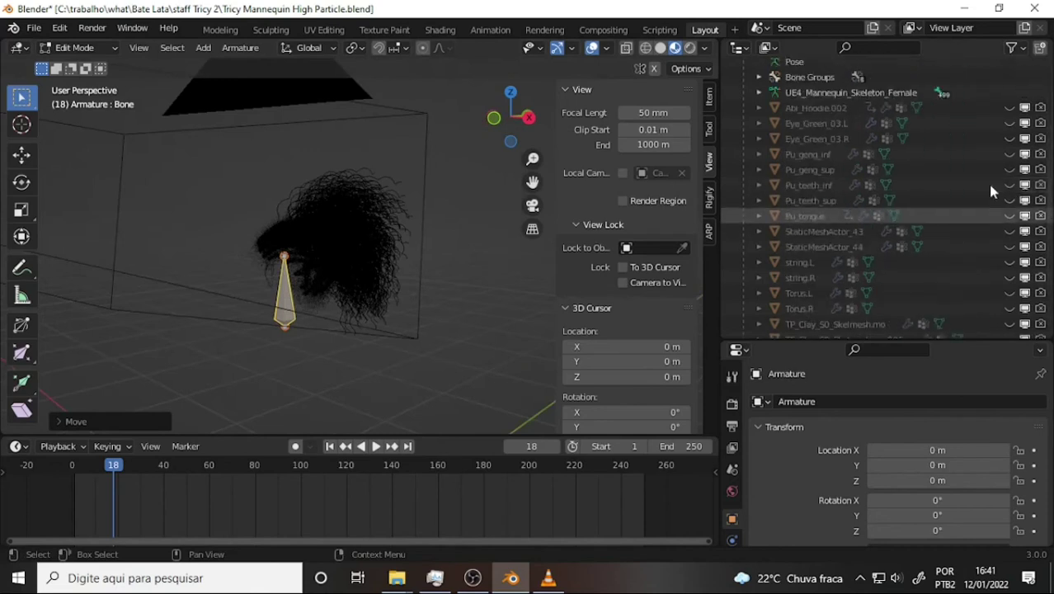
scroll(986, 180, "up", 5)
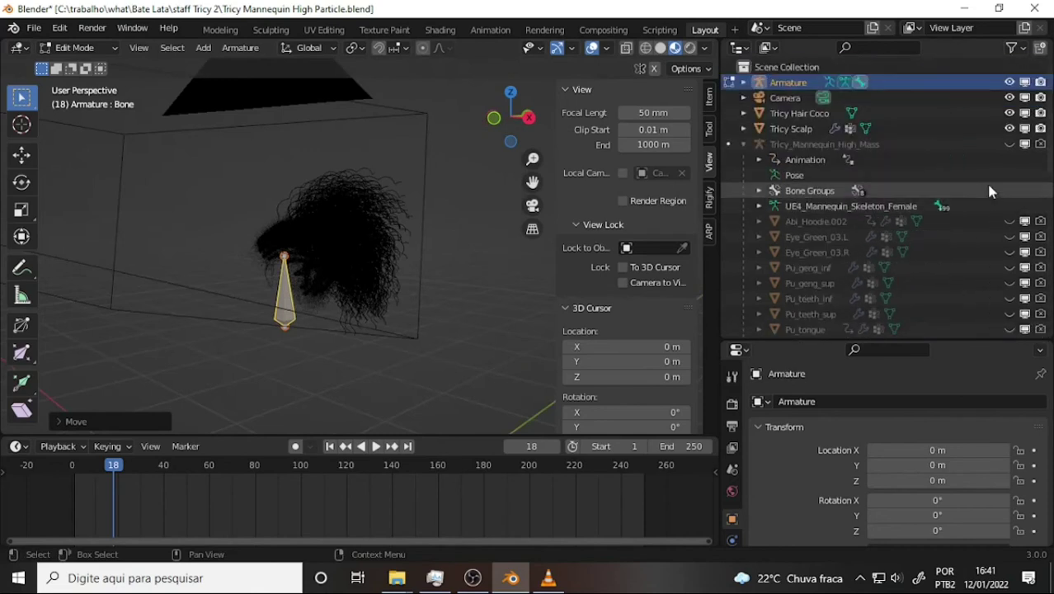
left_click(744, 82)
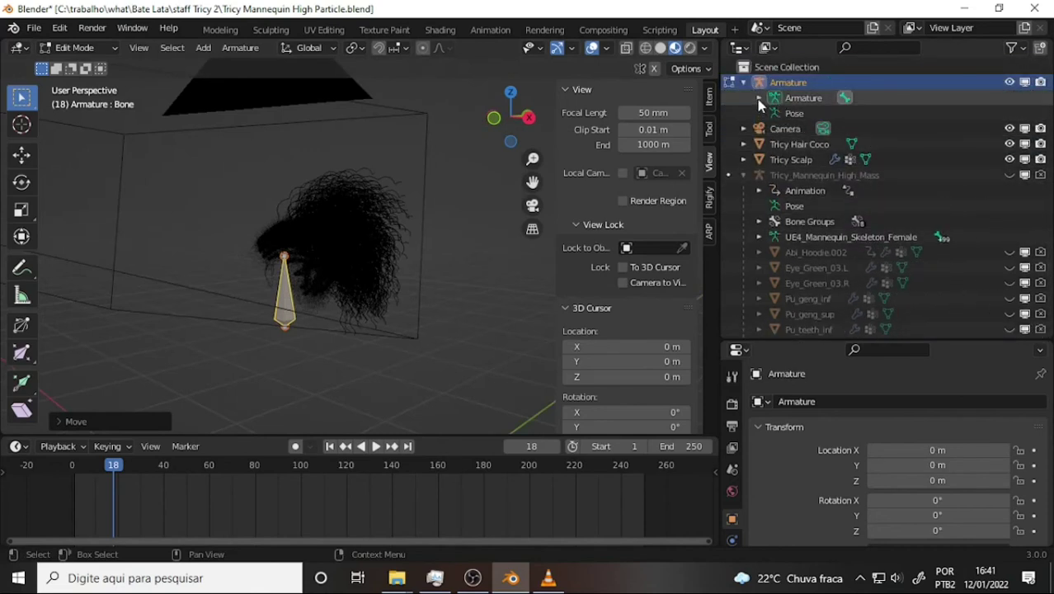
left_click(759, 97)
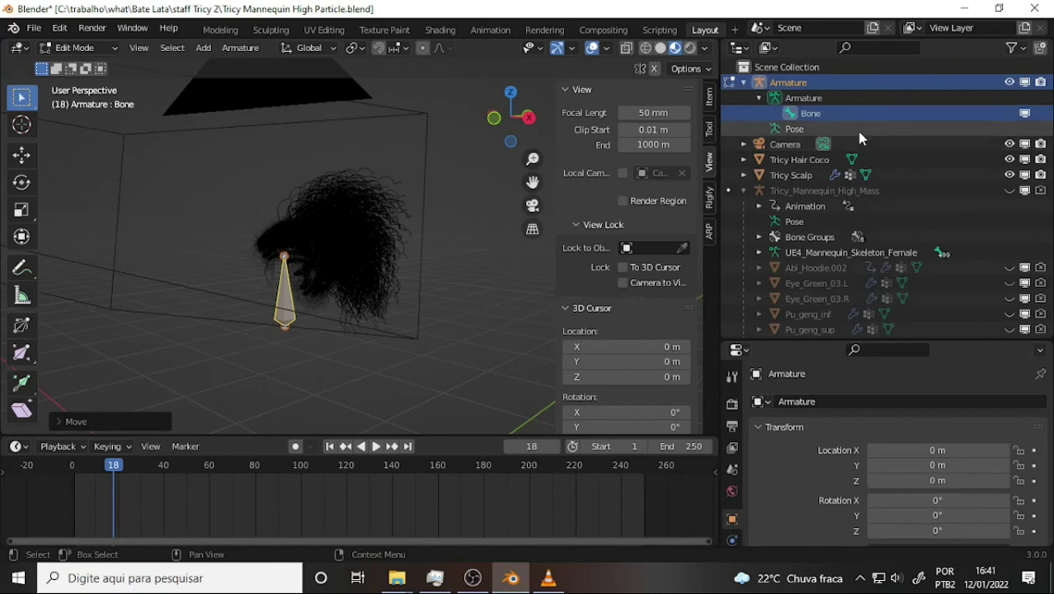
left_click(813, 116)
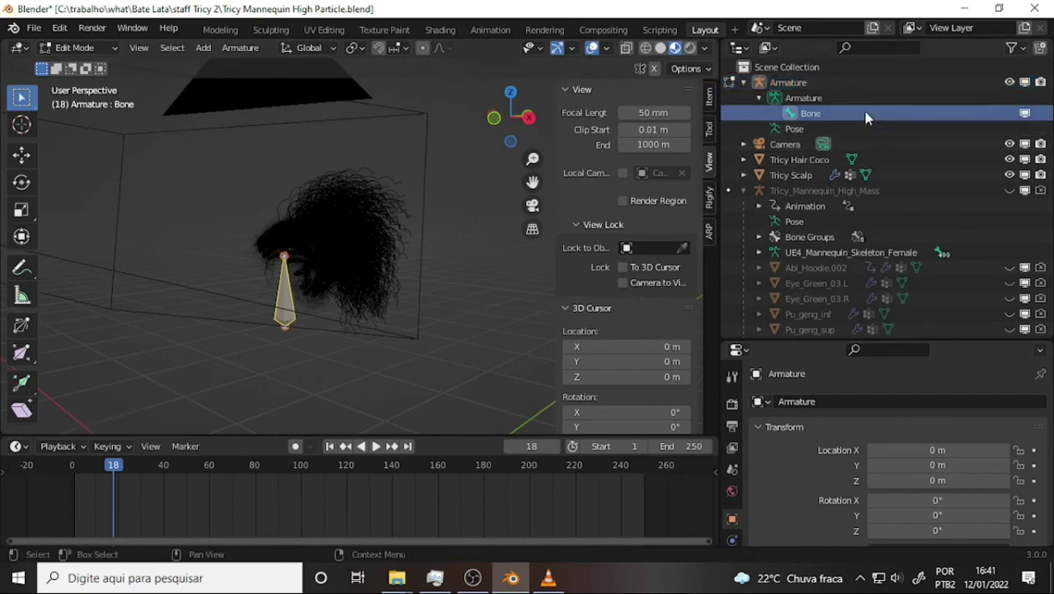
double_click(811, 113)
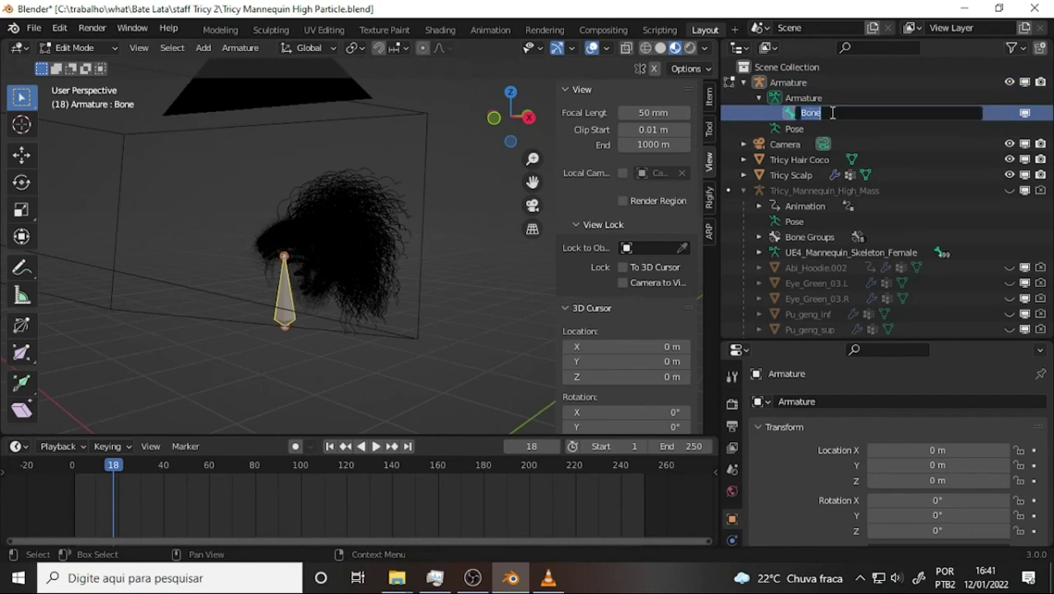
type("Hair Control")
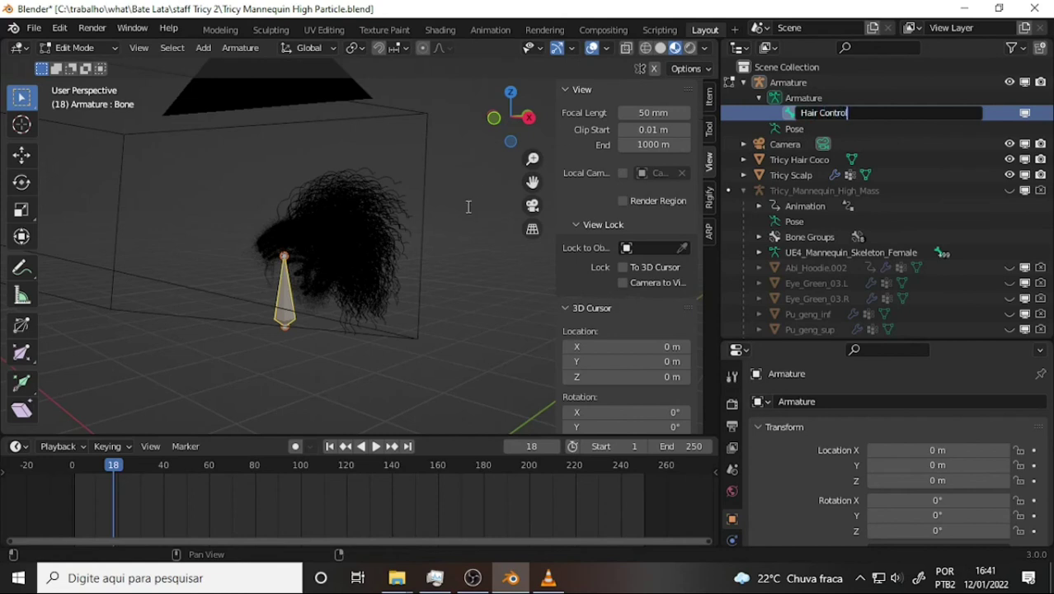
key("Return")
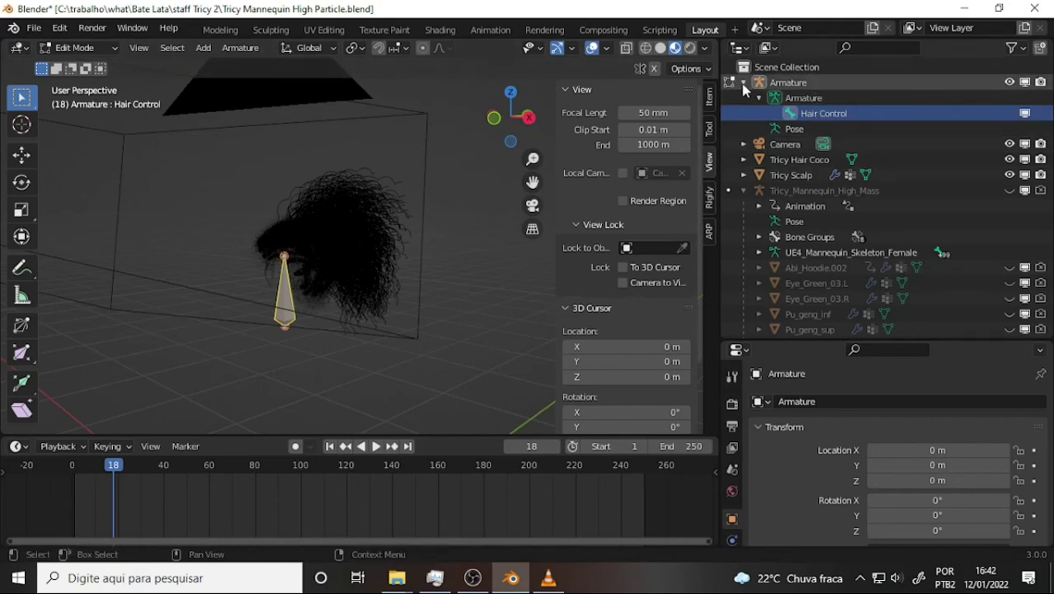
left_click(744, 83)
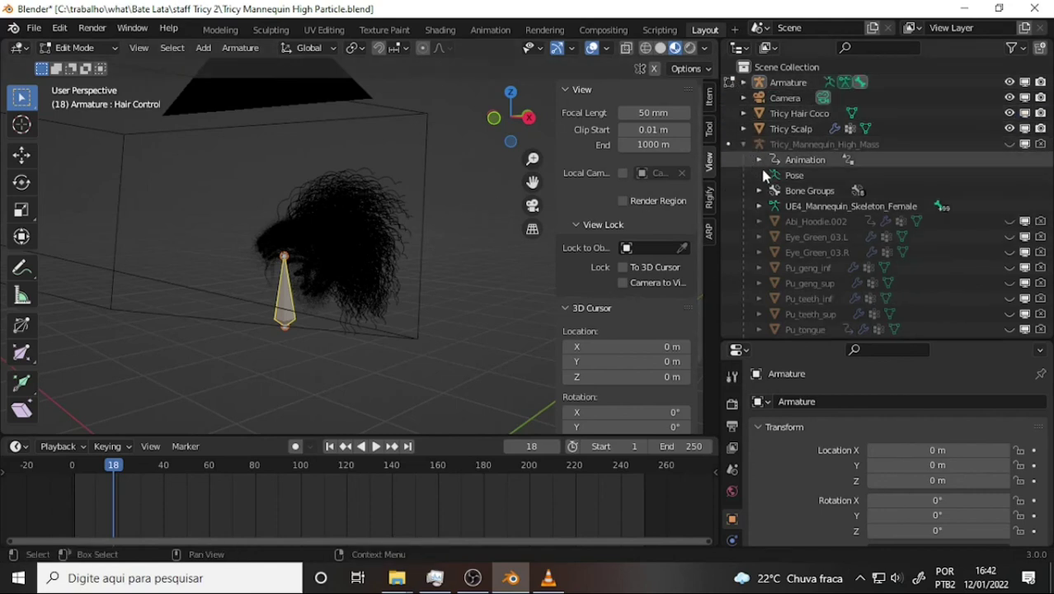
Orbit around the hair and bone, briefly toggling the head skeleton and Abi_Hoodie.002 visibility
middle_click_drag(471, 172, 375, 148)
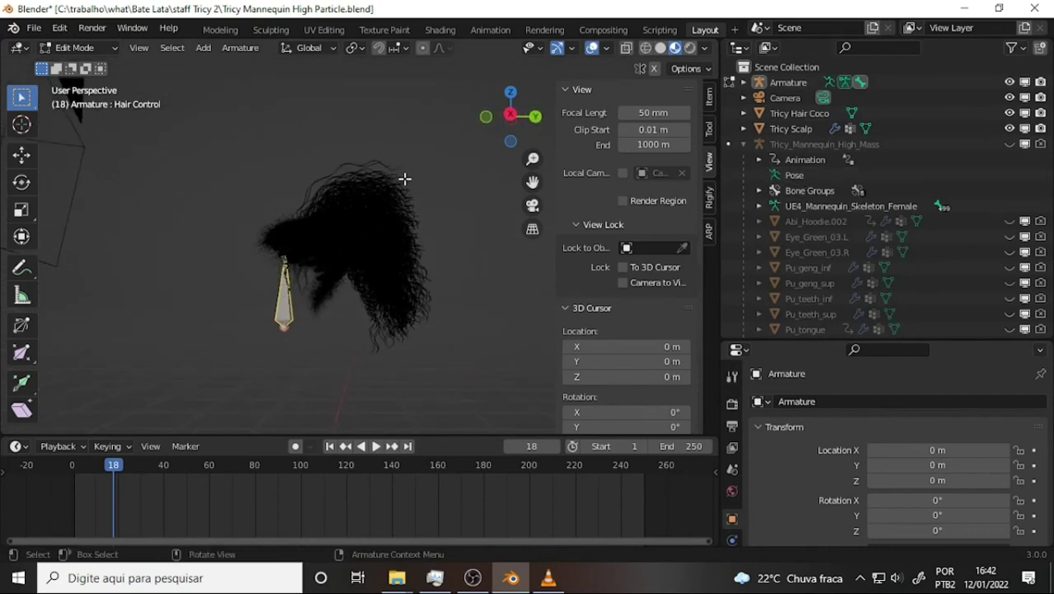
scroll(404, 178, "down", 3)
middle_click_drag(405, 178, 474, 169)
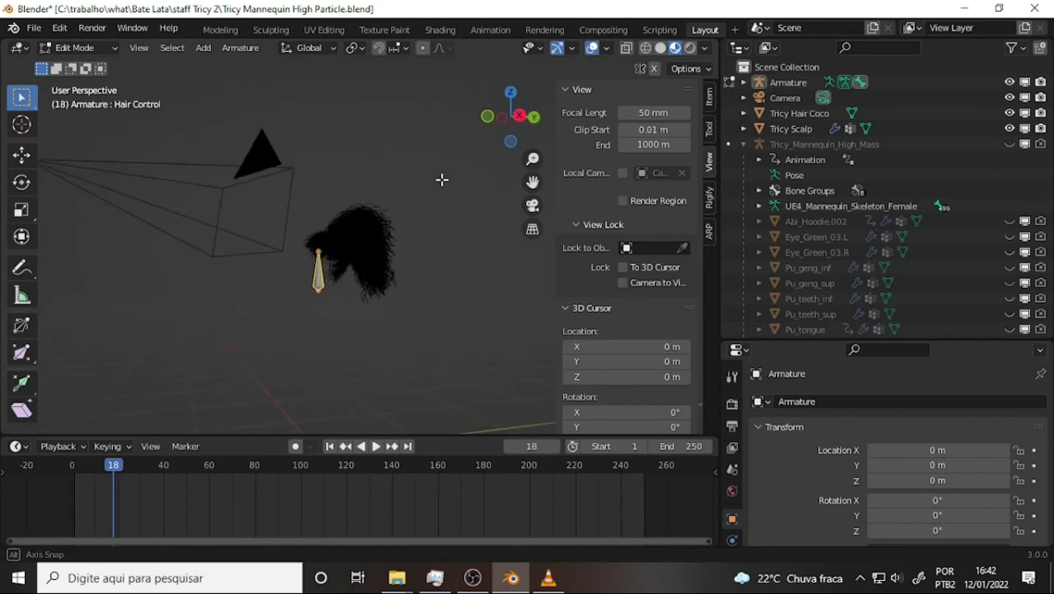
scroll(1046, 225, "down", 5)
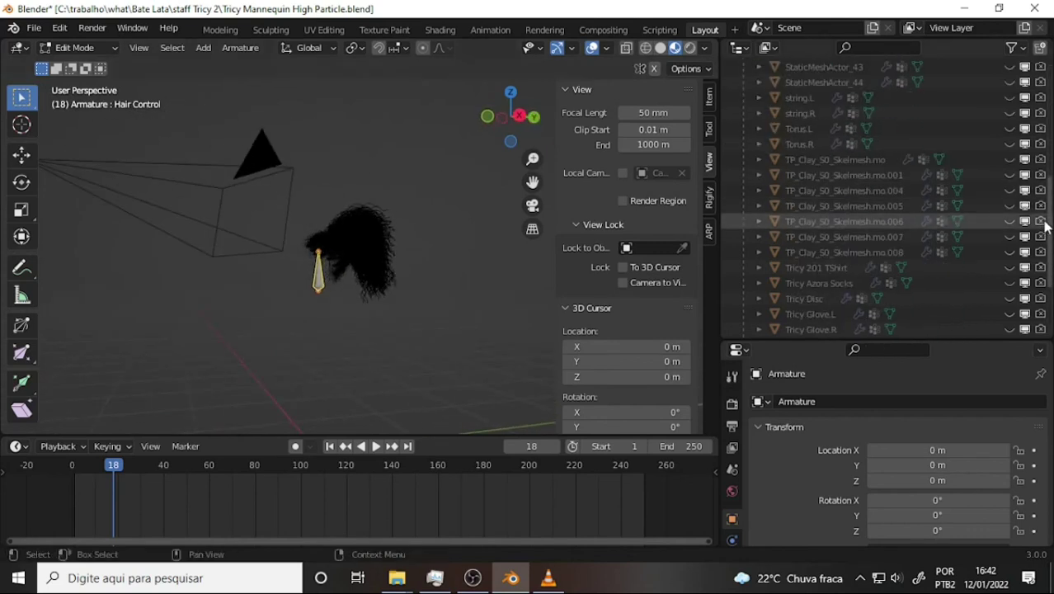
scroll(1047, 230, "down", 3)
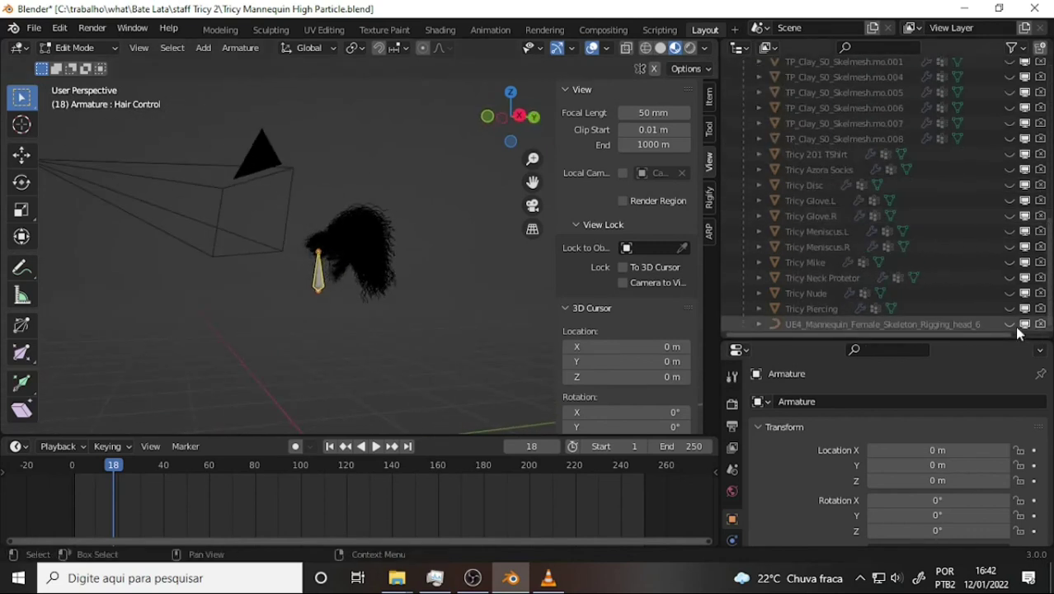
left_click(1010, 324)
left_click(1010, 325)
scroll(994, 216, "up", 2)
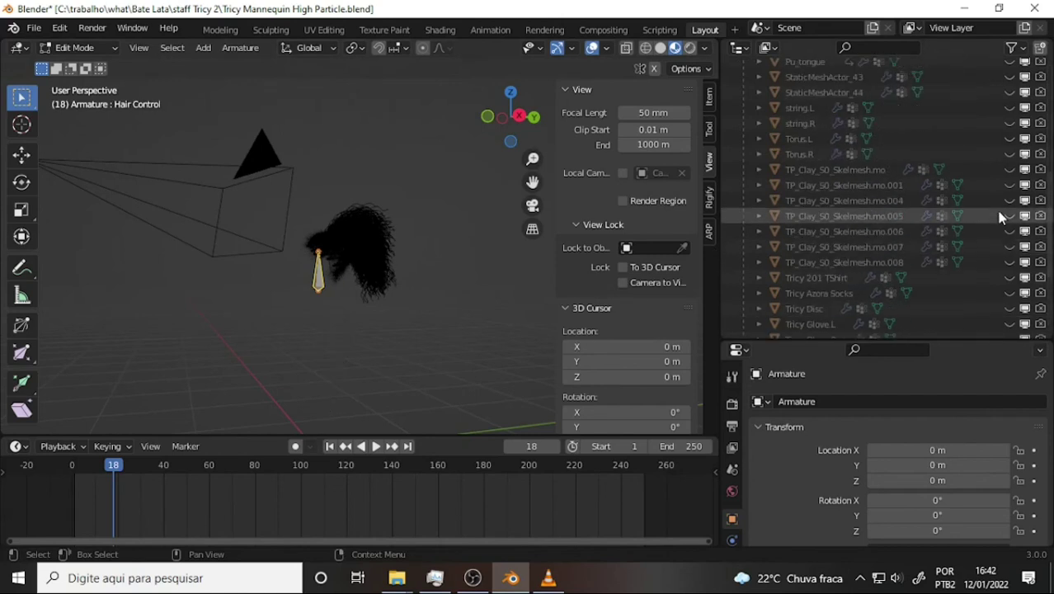
scroll(996, 217, "up", 3)
scroll(1000, 218, "up", 3)
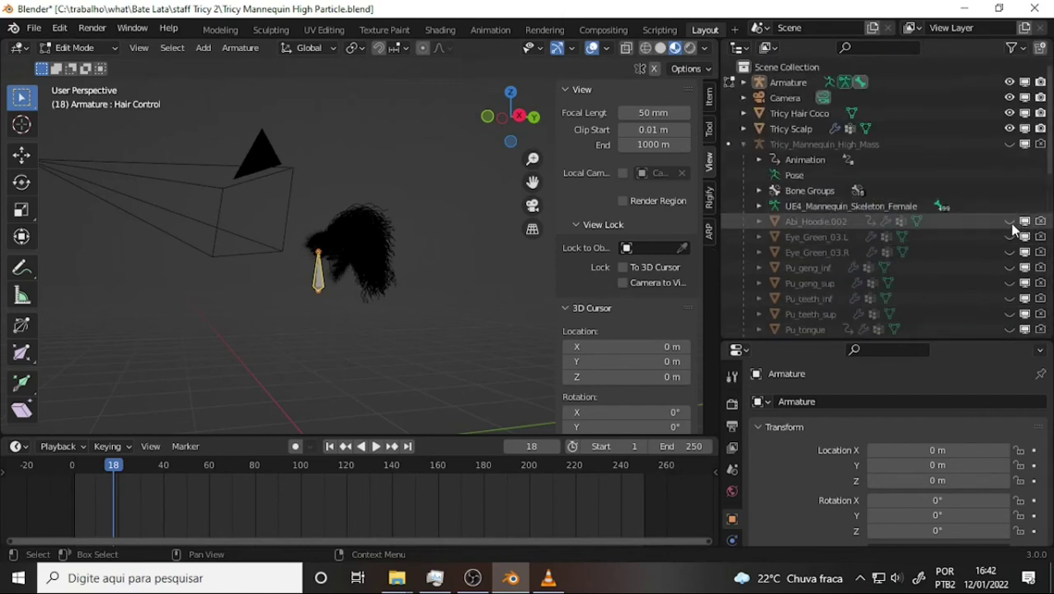
left_click(1011, 222)
left_click(1010, 222)
Unhide Tricy_Mannequin_High_Mass and nudge the Hair Control bone along Y into the head
left_click(1009, 144)
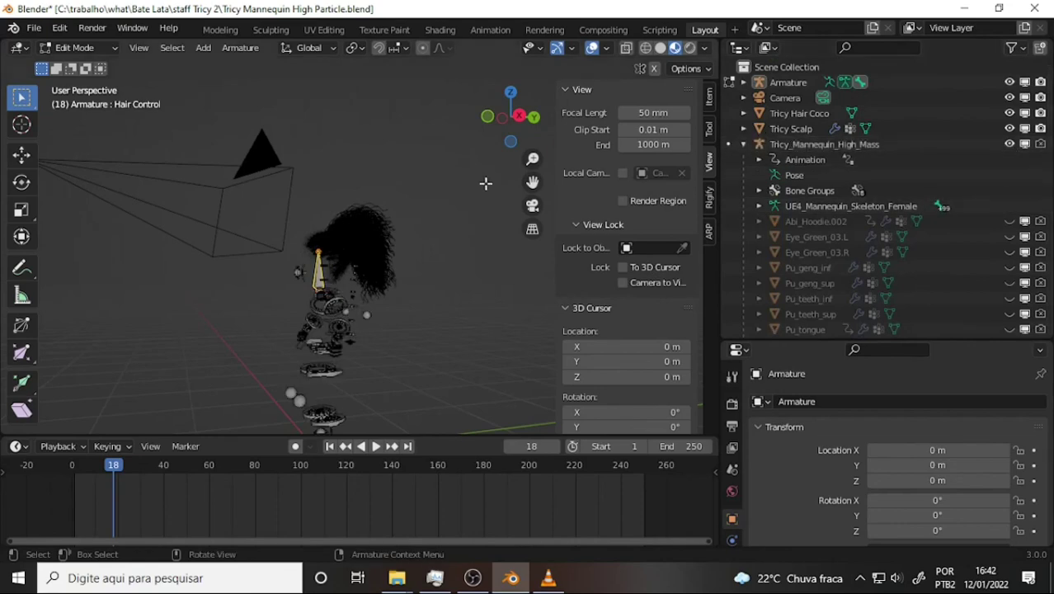
scroll(489, 184, "up", 5)
scroll(488, 184, "down", 3)
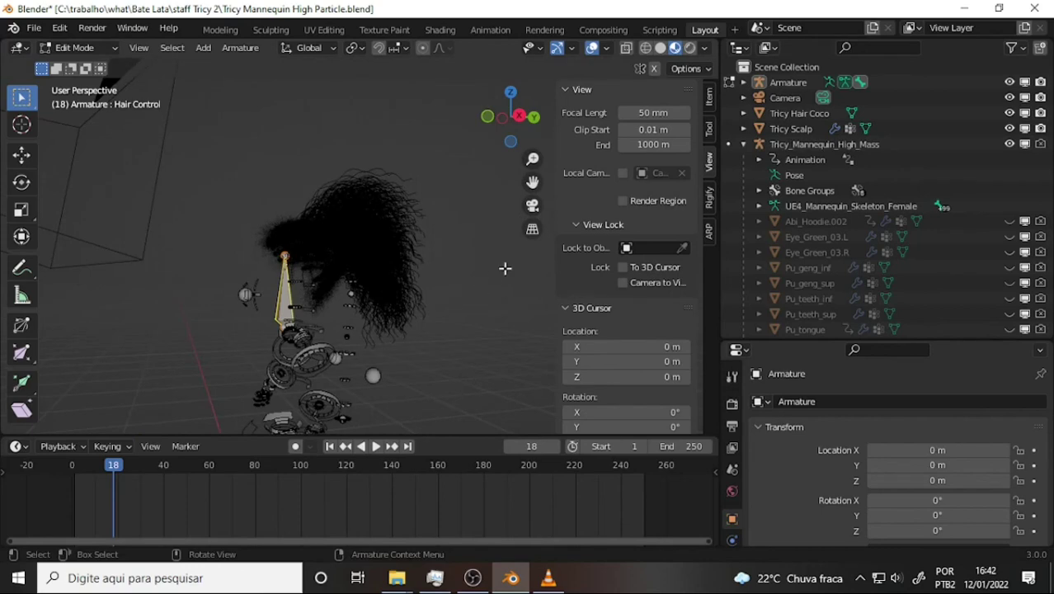
key("g")
key("y")
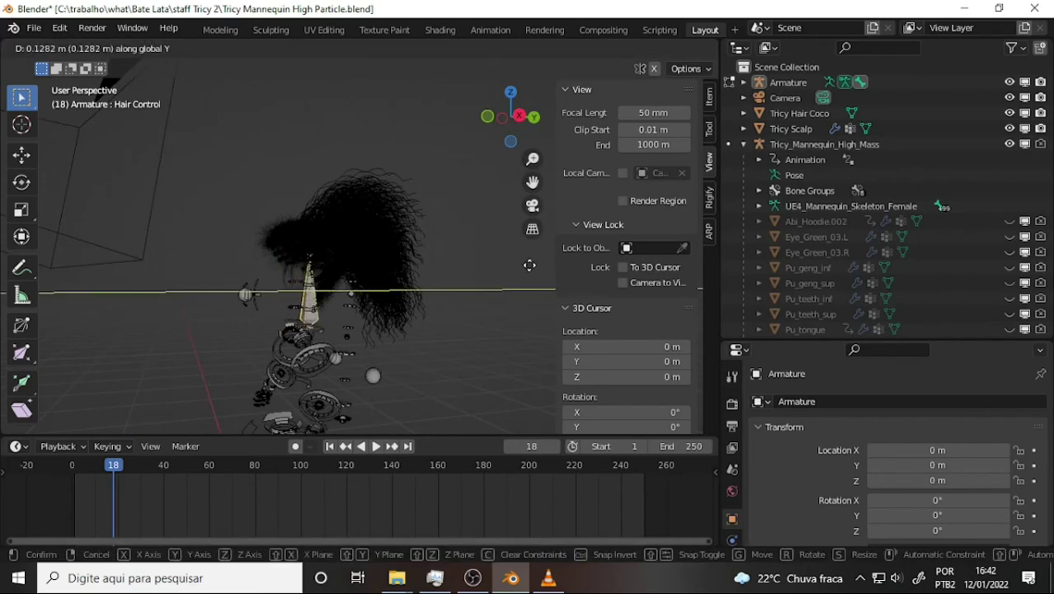
left_click(516, 267)
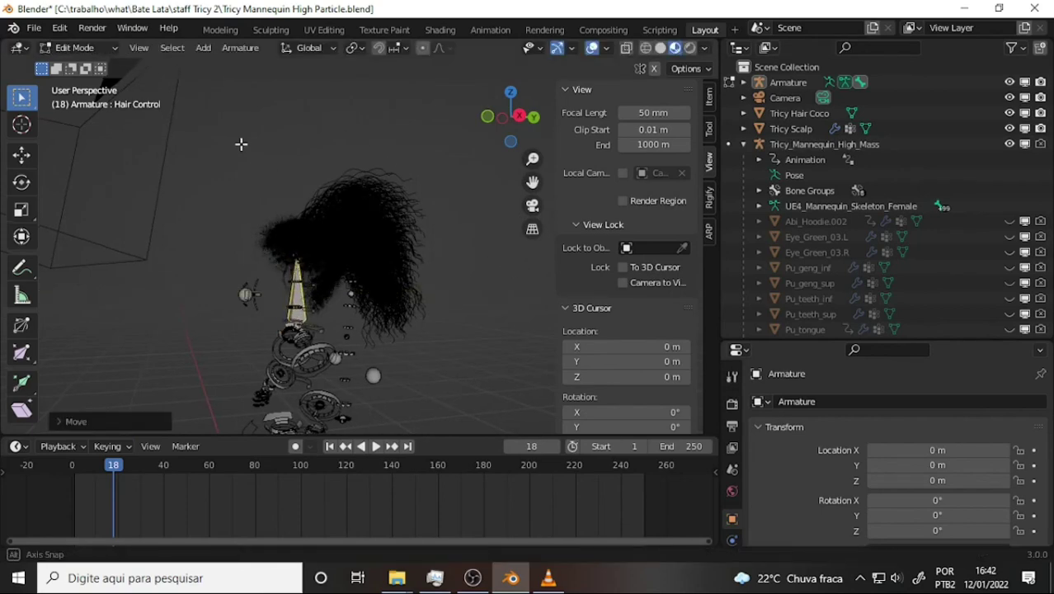
mouse_move(240, 144)
middle_mouse_down()
mouse_move(661, 141)
mouse_move(226, 160)
mouse_move(254, 162)
middle_mouse_up()
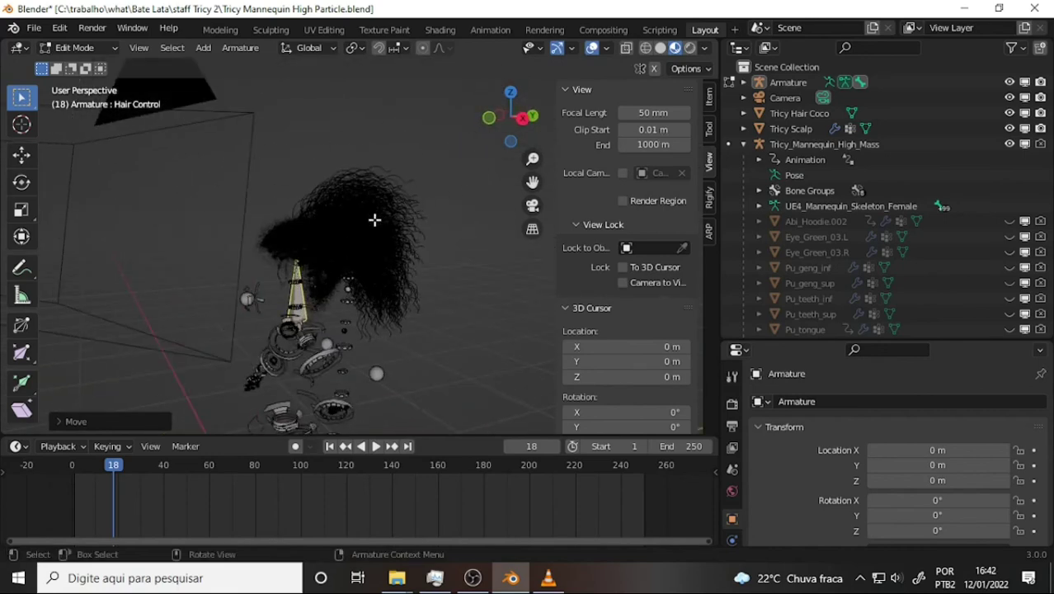
Start a Save As, editing the Tricy Mannequin High Particle.blend file name
left_click(473, 580)
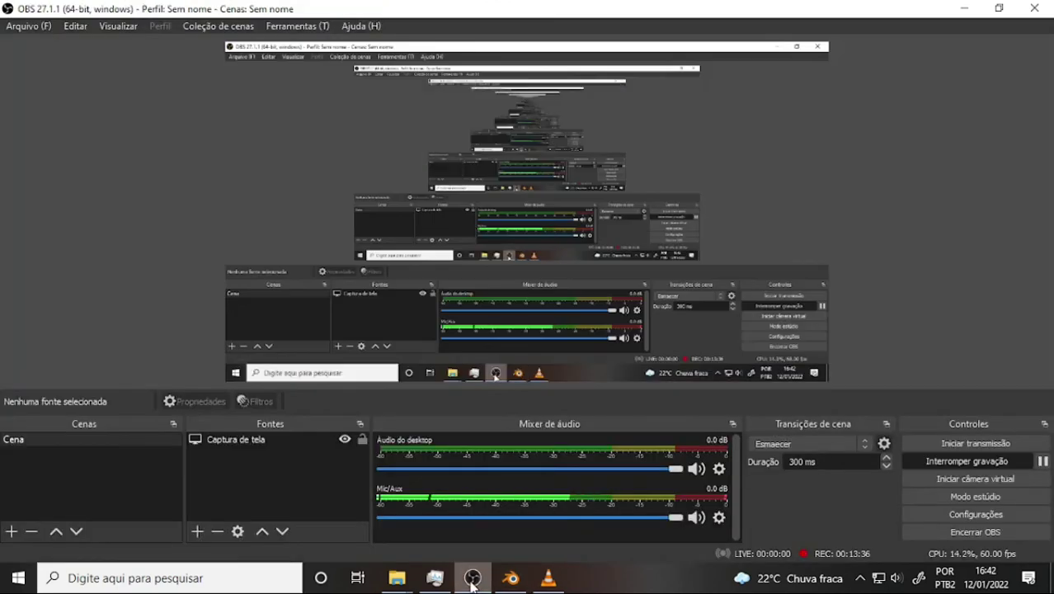
left_click(473, 580)
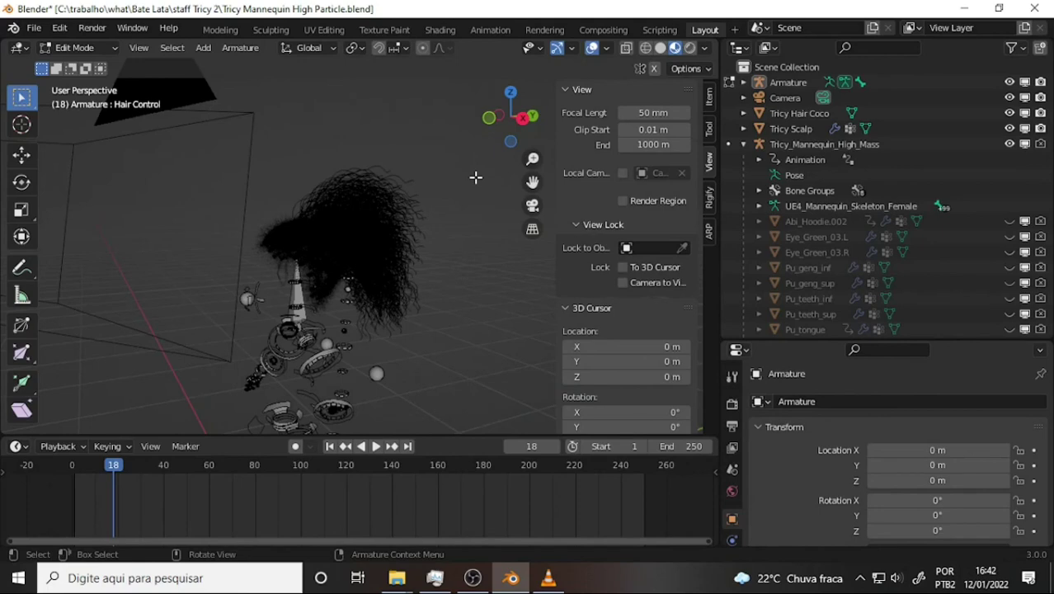
left_click(34, 28)
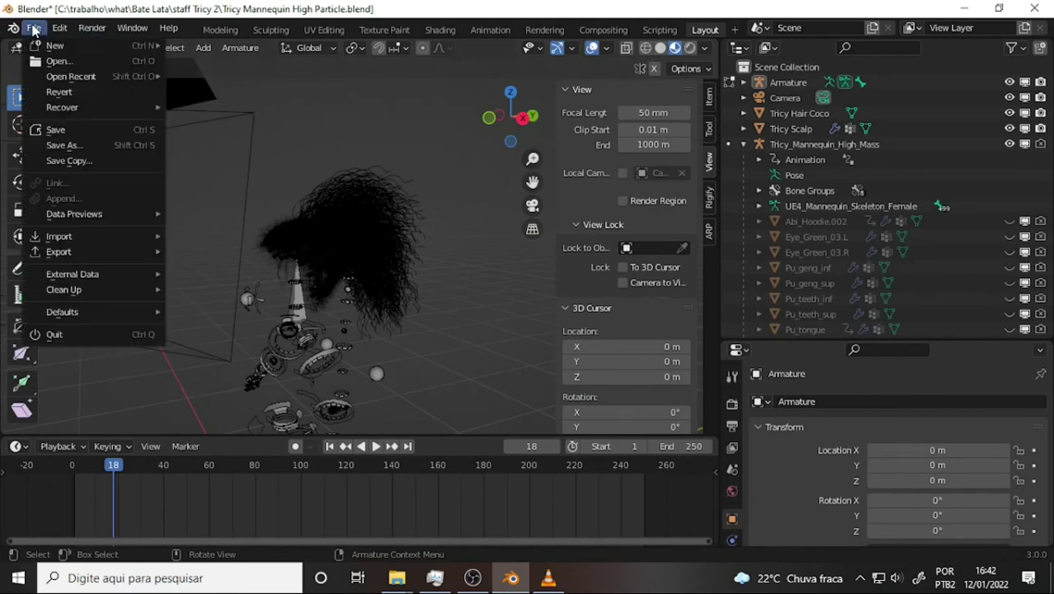
left_click(77, 146)
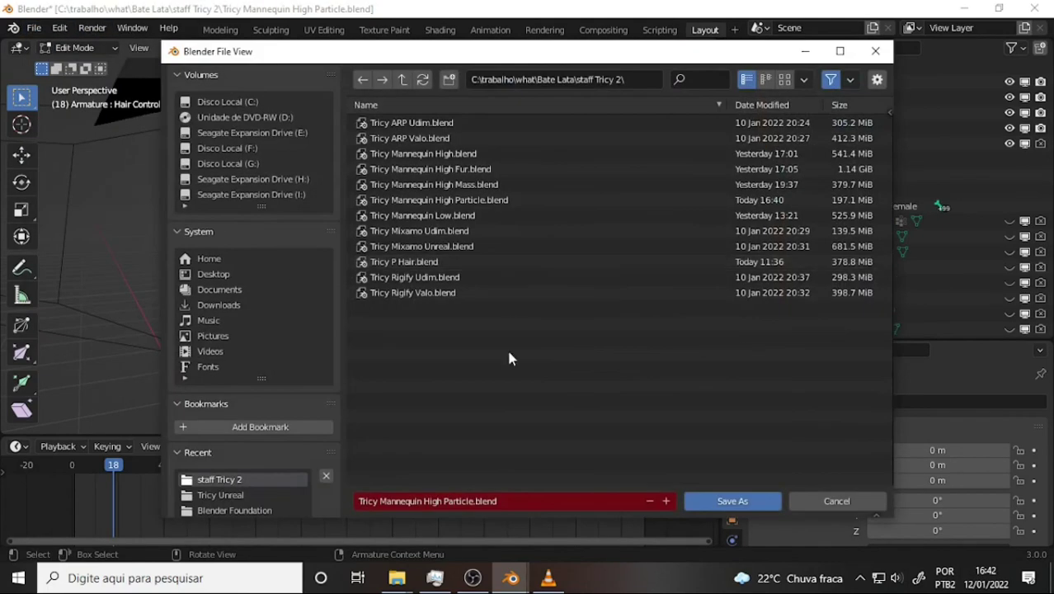
left_click(470, 503)
left_click(475, 500)
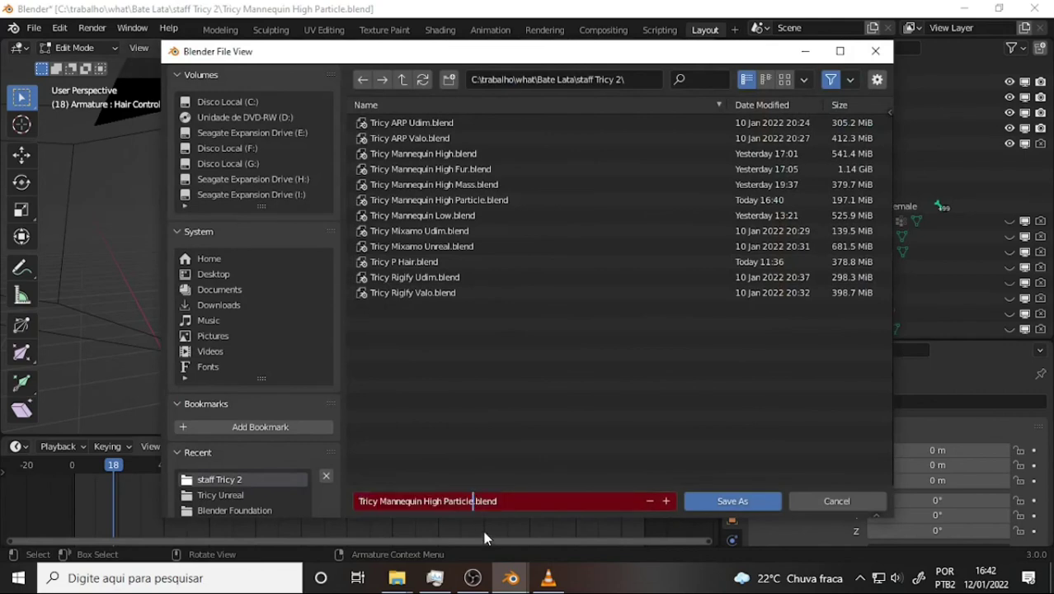